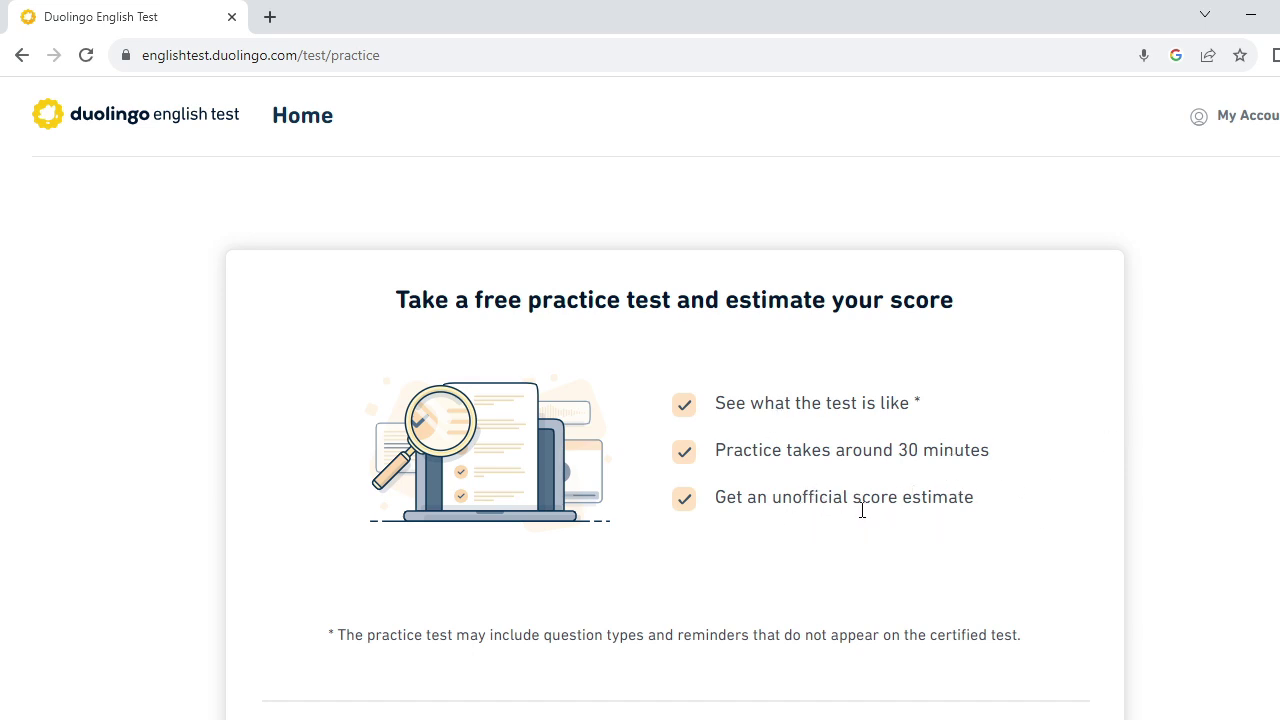
# Start the free English practice test.
pyautogui.scroll(-1, 846, 569)
pyautogui.scroll(-1, 745, 567)
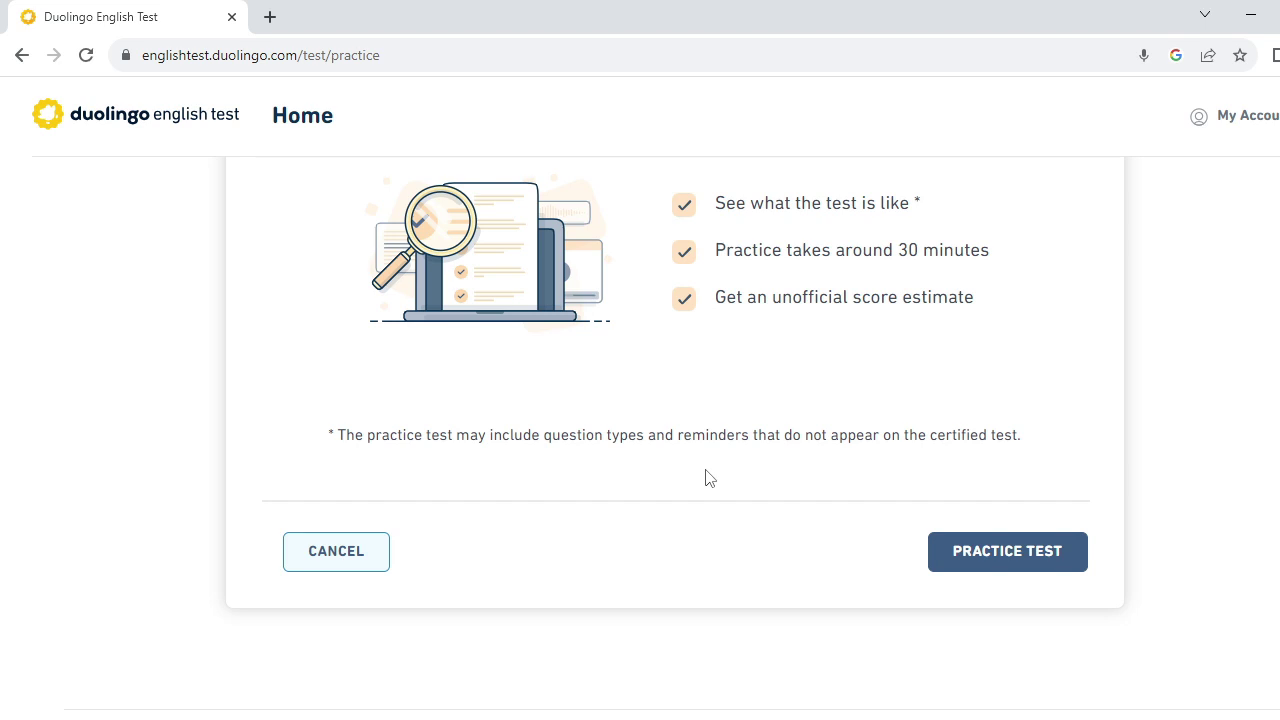
pyautogui.click(1021, 564)
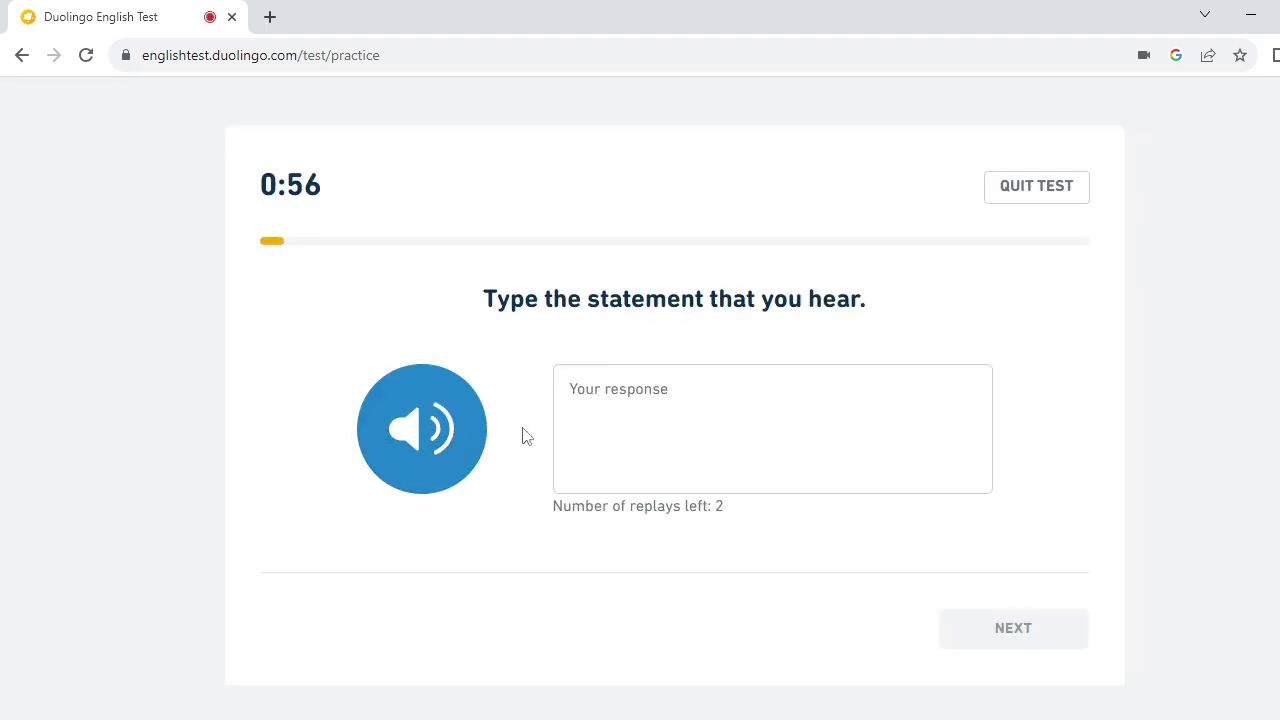
# Replay the spoken statement twice and submit "Where we will start?" as the response.
pyautogui.click(440, 462)
pyautogui.write('wher ')
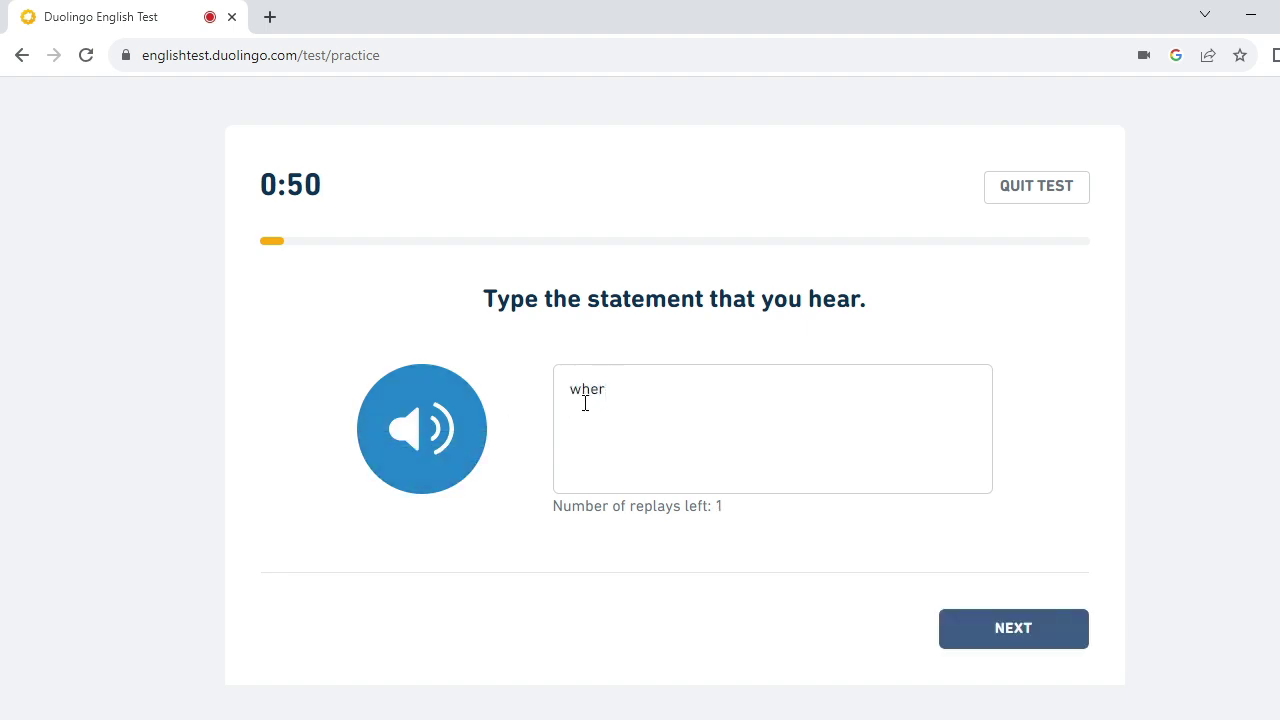
pyautogui.write('e')
pyautogui.click(463, 452)
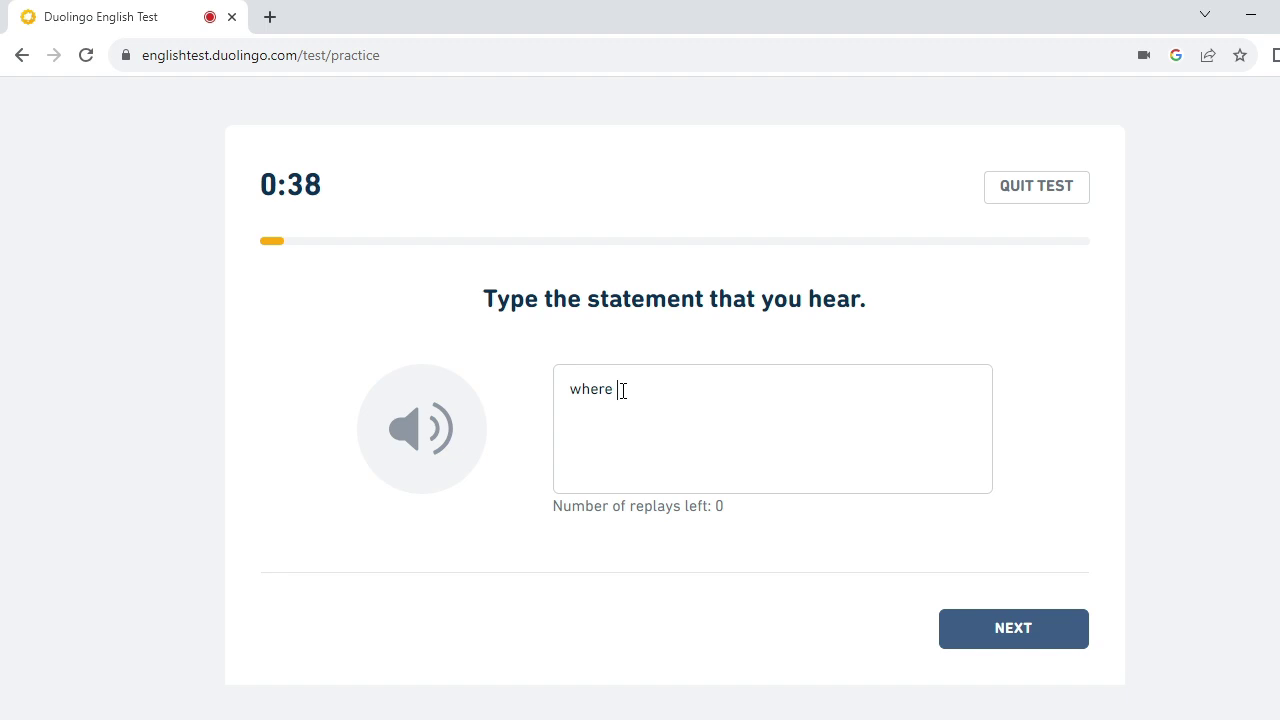
pyautogui.write('e will start?')
pyautogui.click(570, 397)
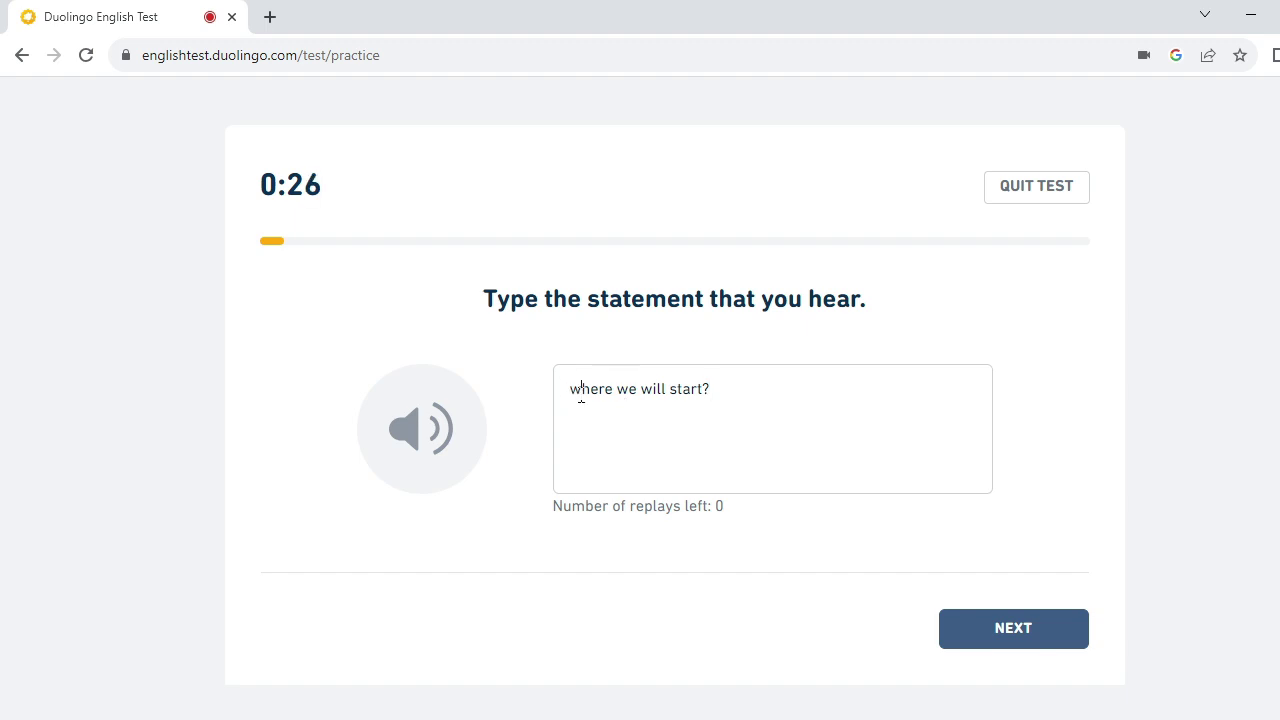
pyautogui.press('Delete')
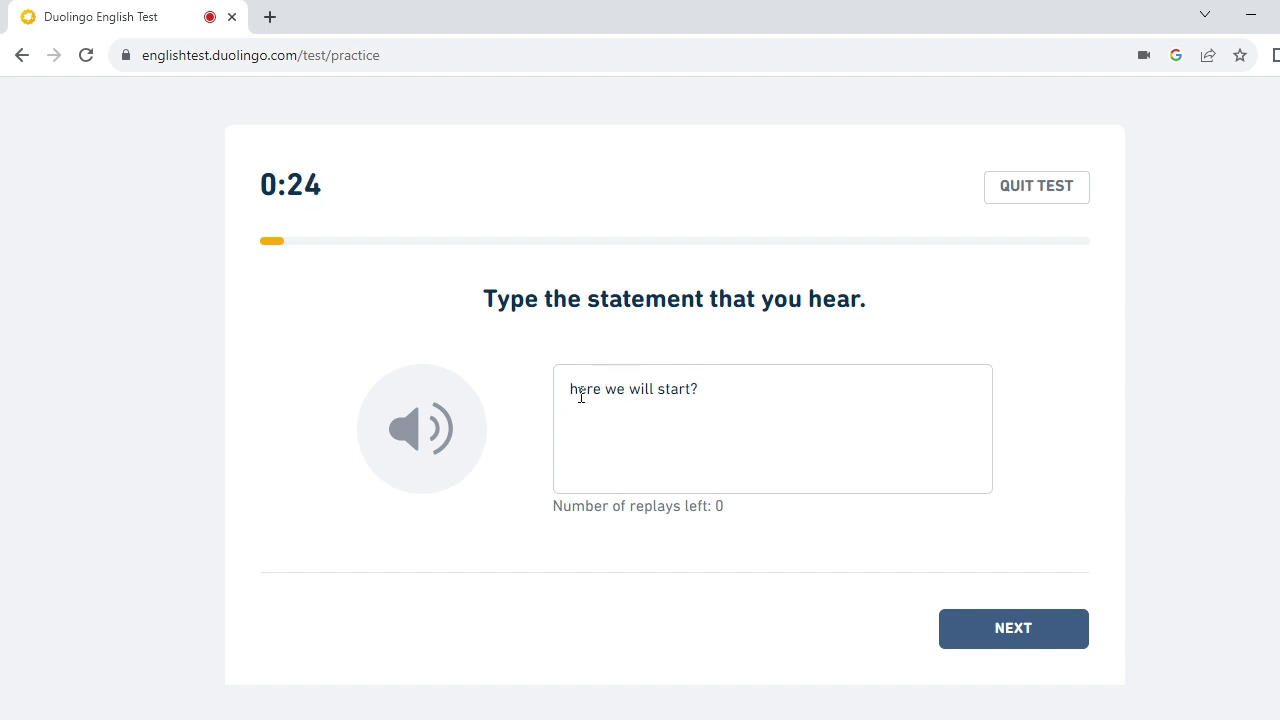
pyautogui.write('W')
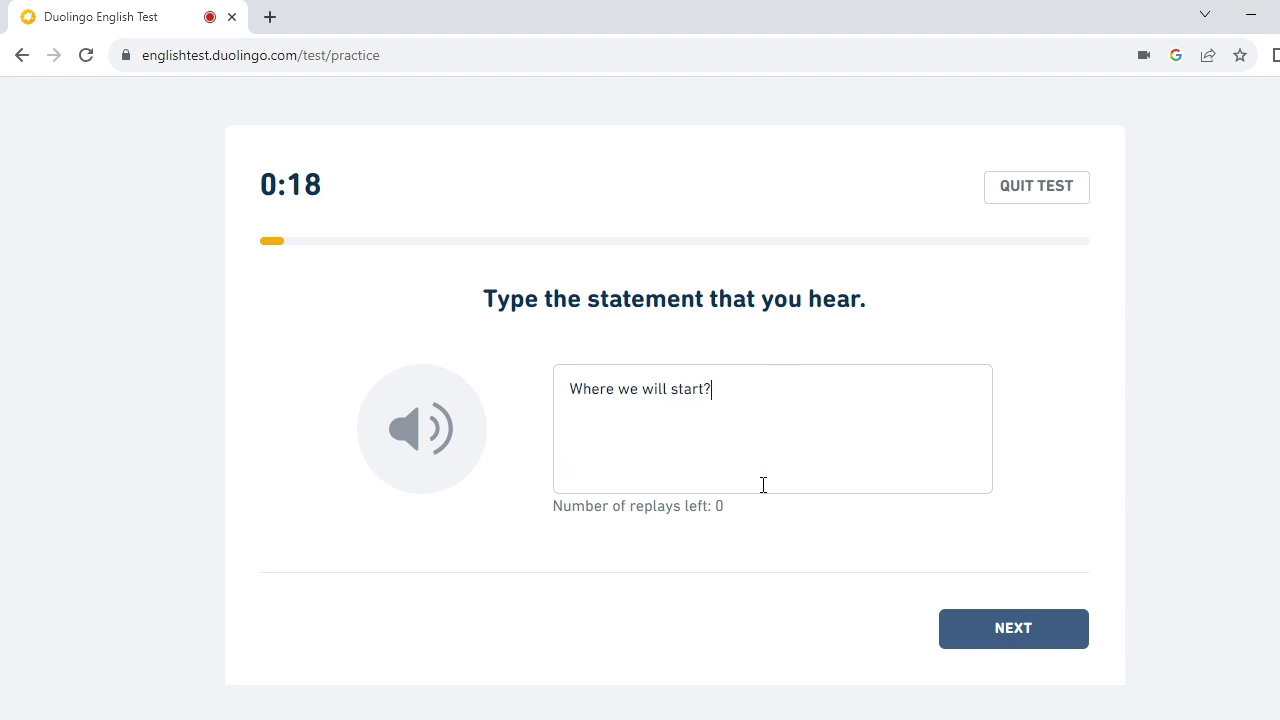
pyautogui.click(976, 638)
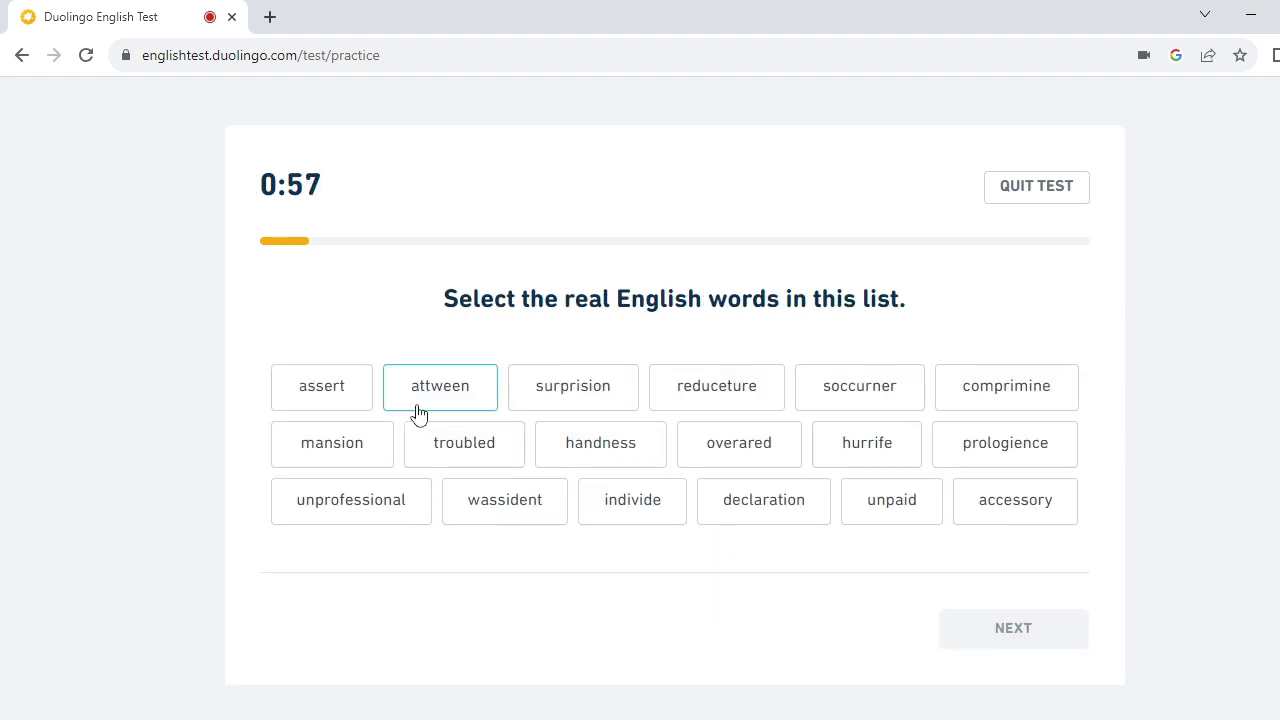
# Mark reduceture, troubled, handness, overared, unprofessional, declaration, unpaid, individe, surprision and comprimine as real English words, and submit the selection.
pyautogui.click(752, 404)
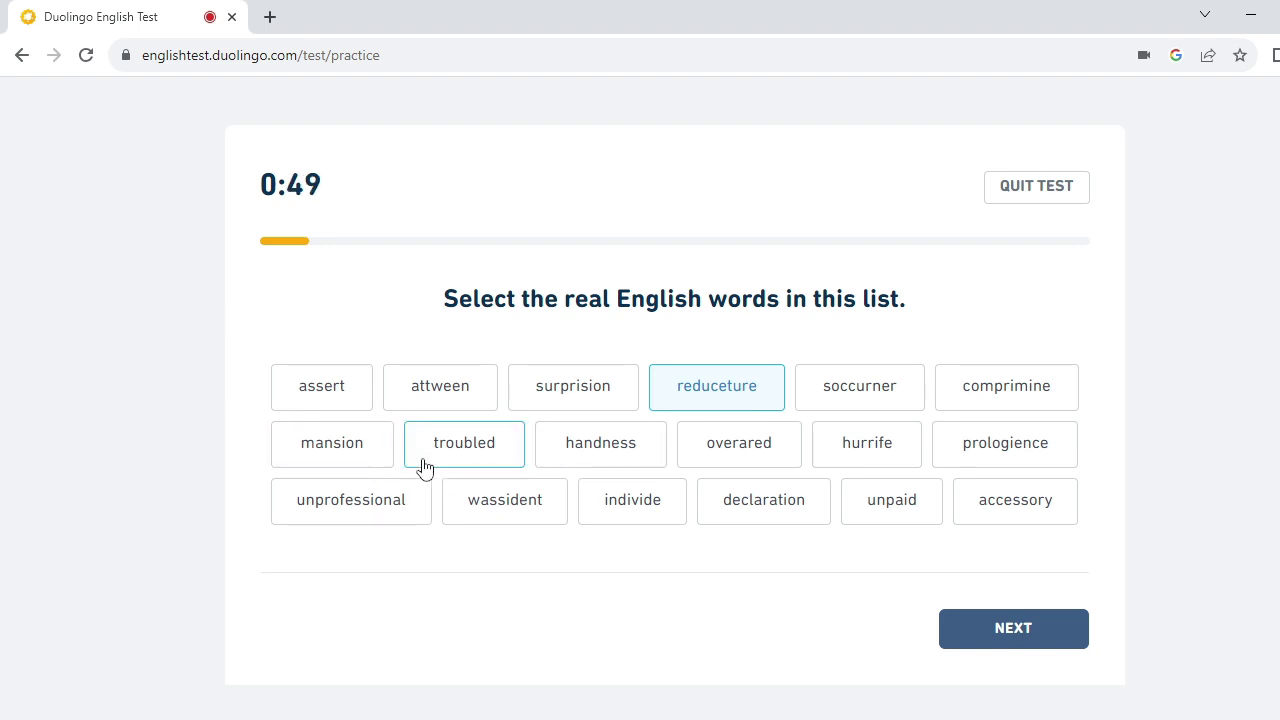
pyautogui.click(484, 464)
pyautogui.click(626, 470)
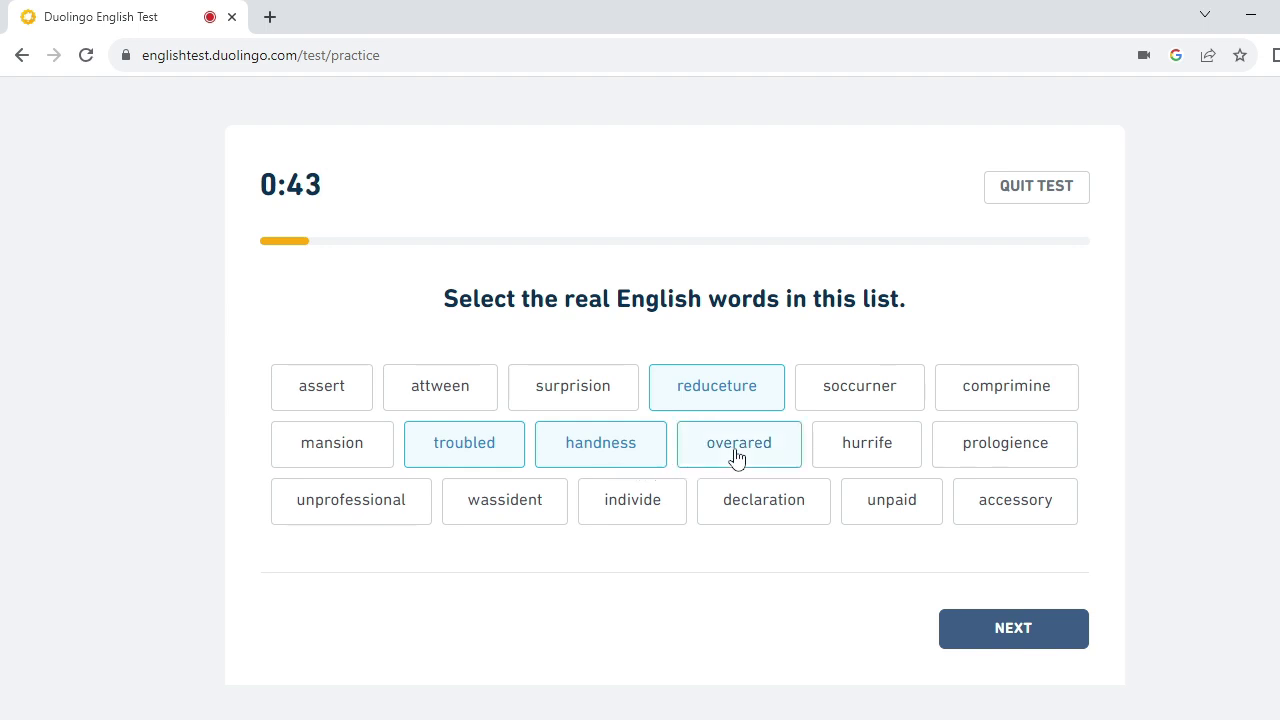
pyautogui.click(403, 517)
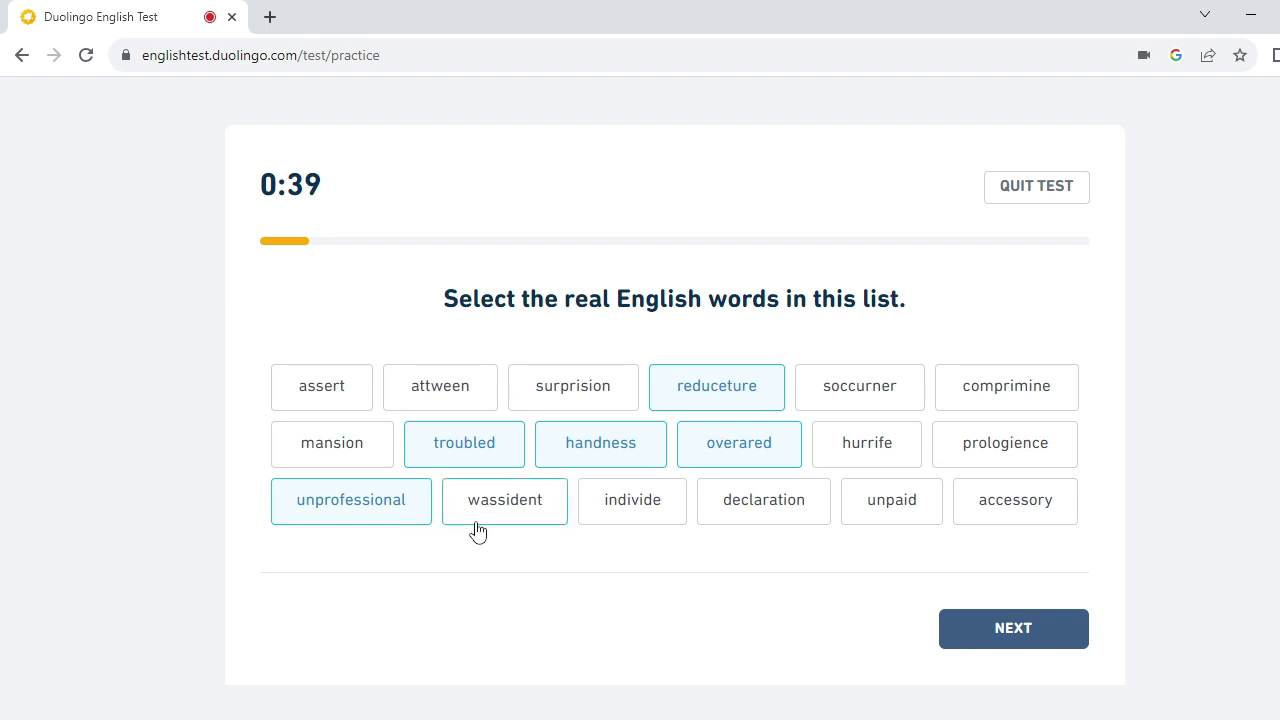
pyautogui.click(748, 524)
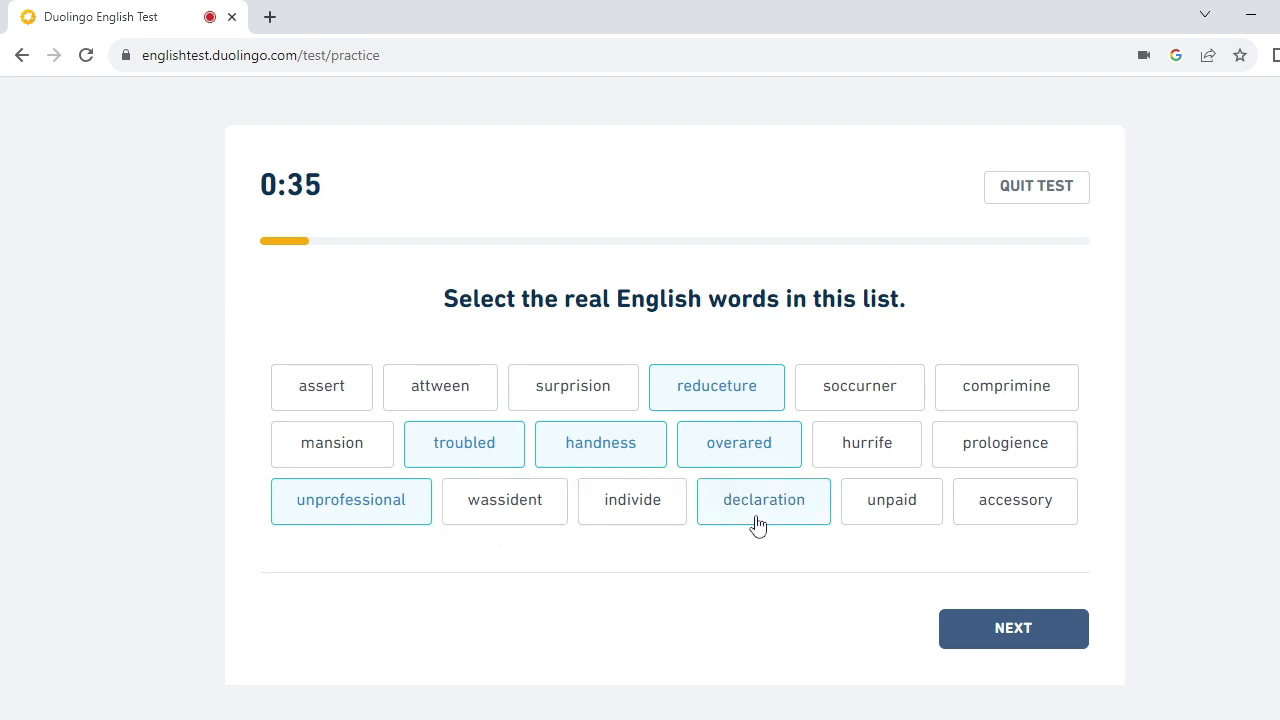
pyautogui.click(878, 526)
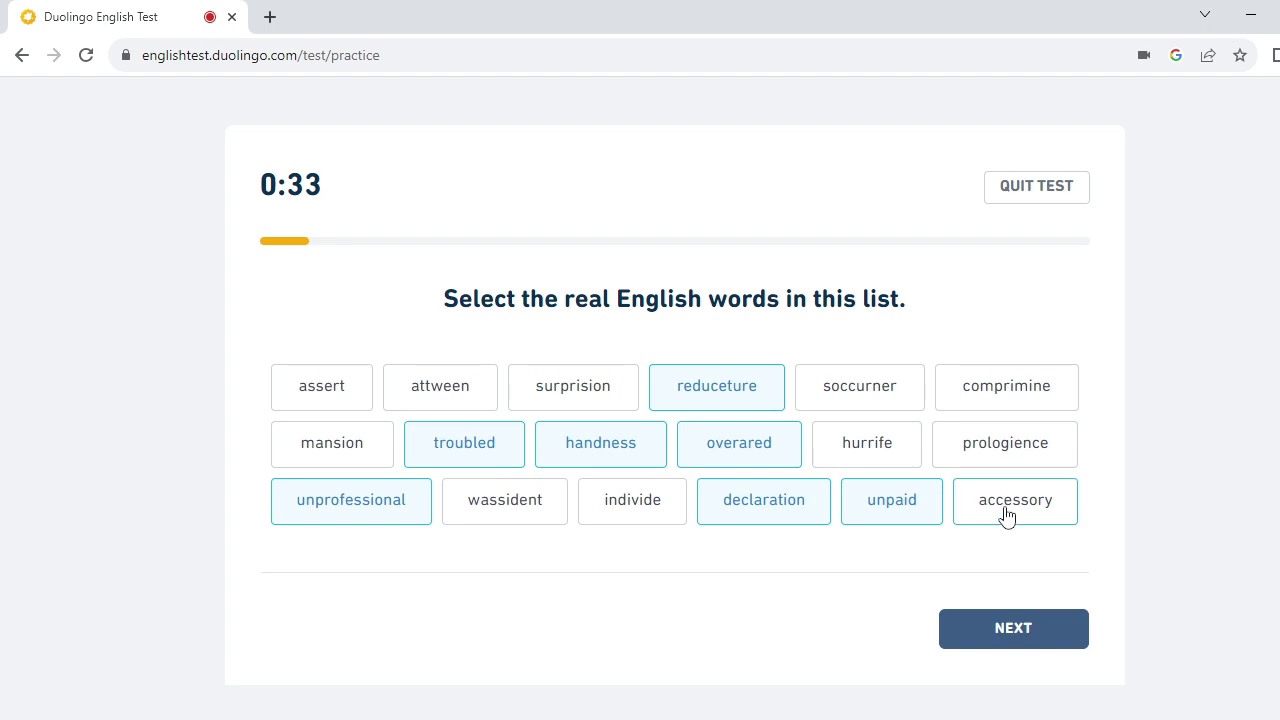
pyautogui.click(668, 524)
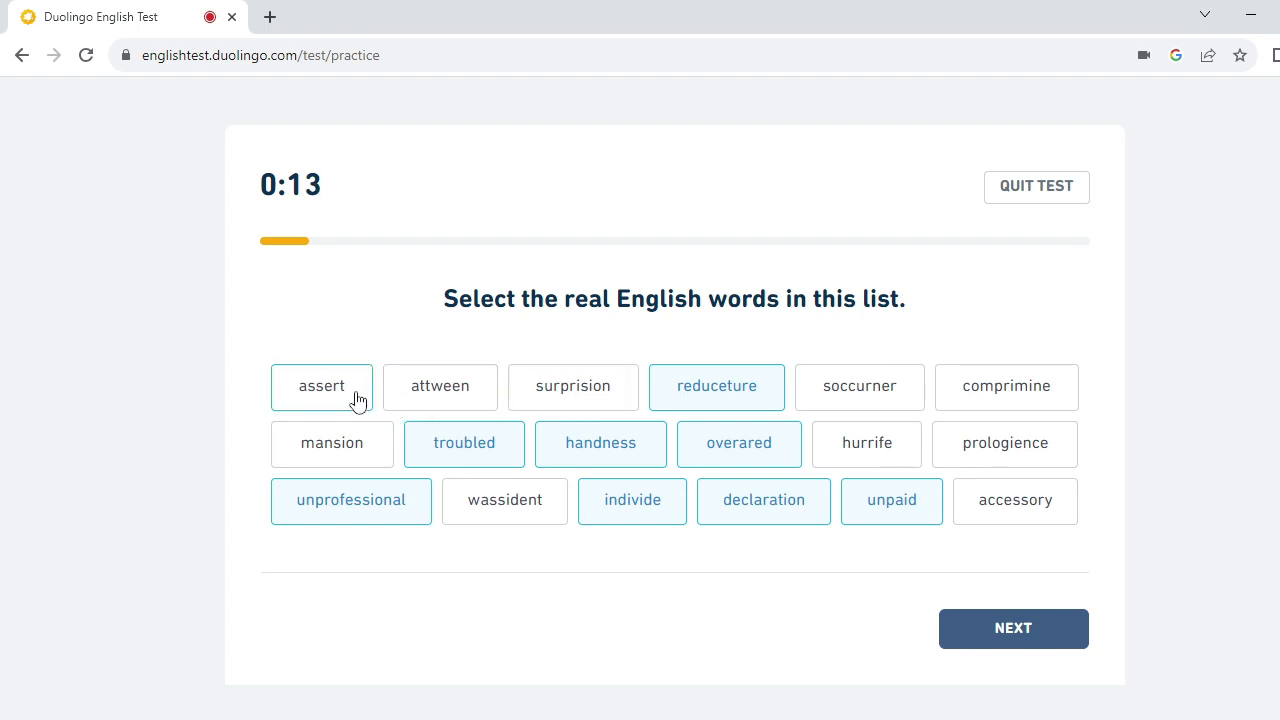
pyautogui.click(578, 404)
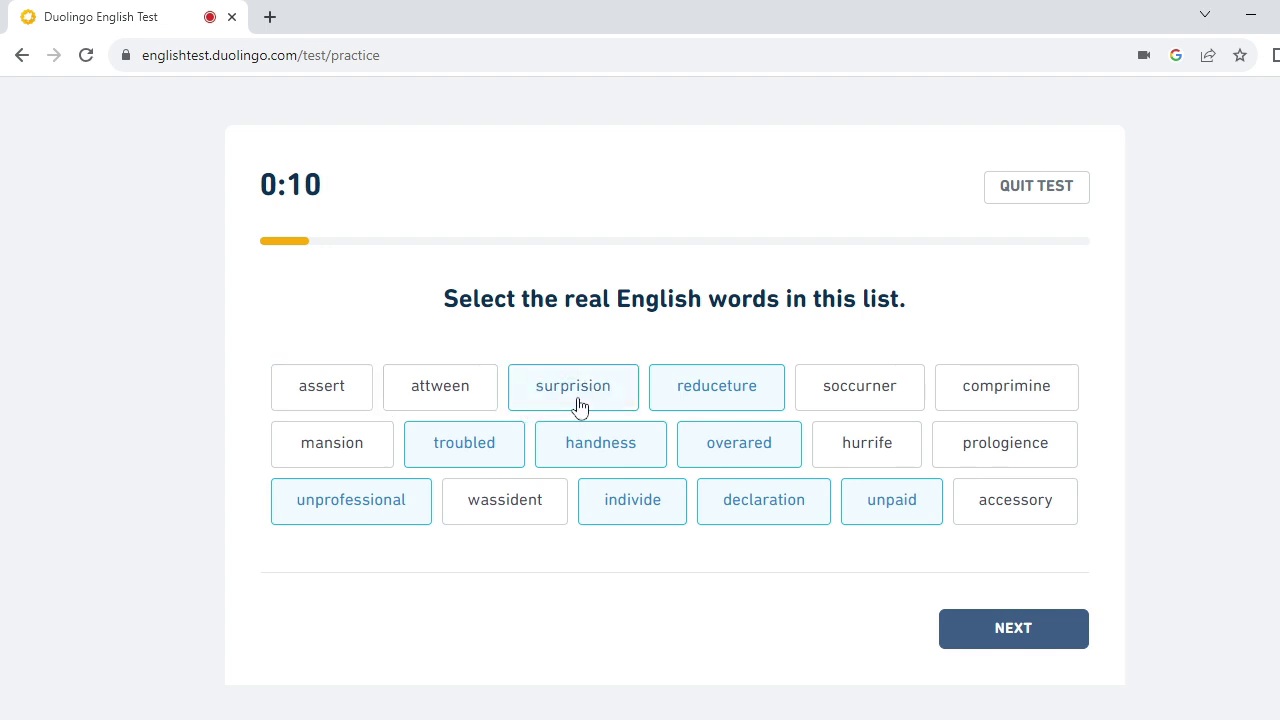
pyautogui.click(1003, 402)
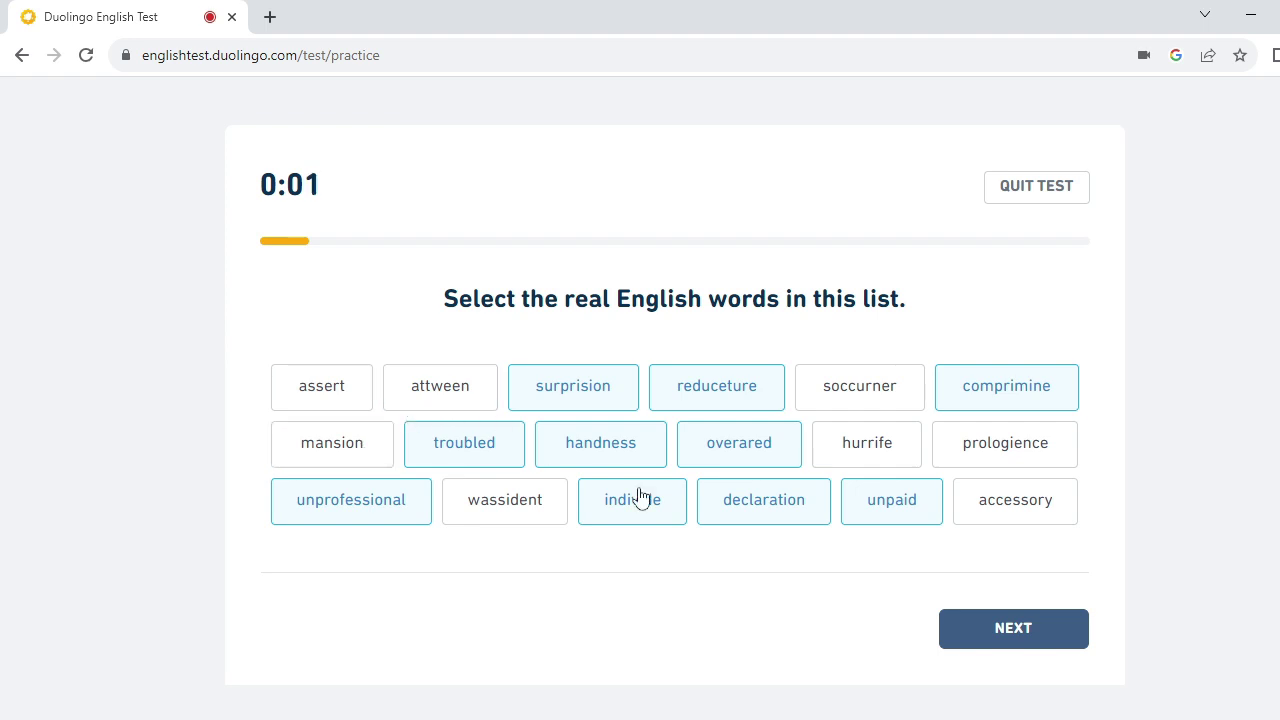
pyautogui.click(975, 628)
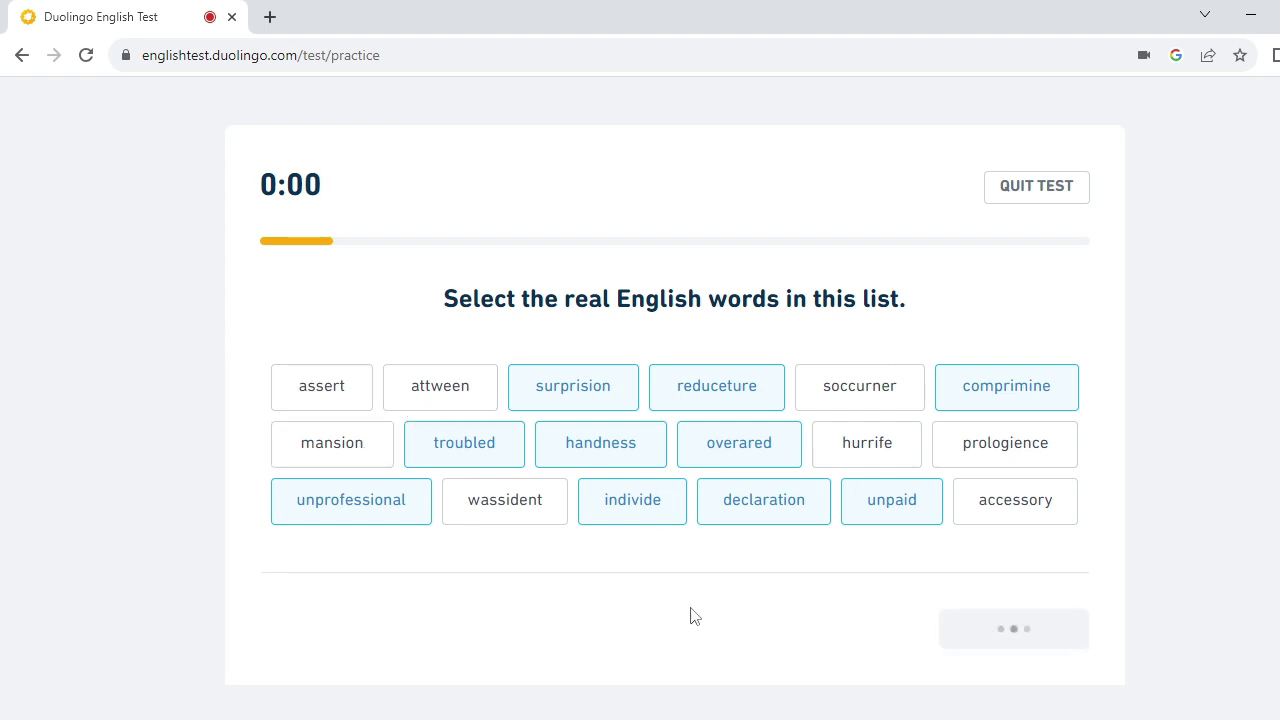
# Begin the image description with "i can see an singer on this photo.who is singing at the time.".
pyautogui.click(636, 459)
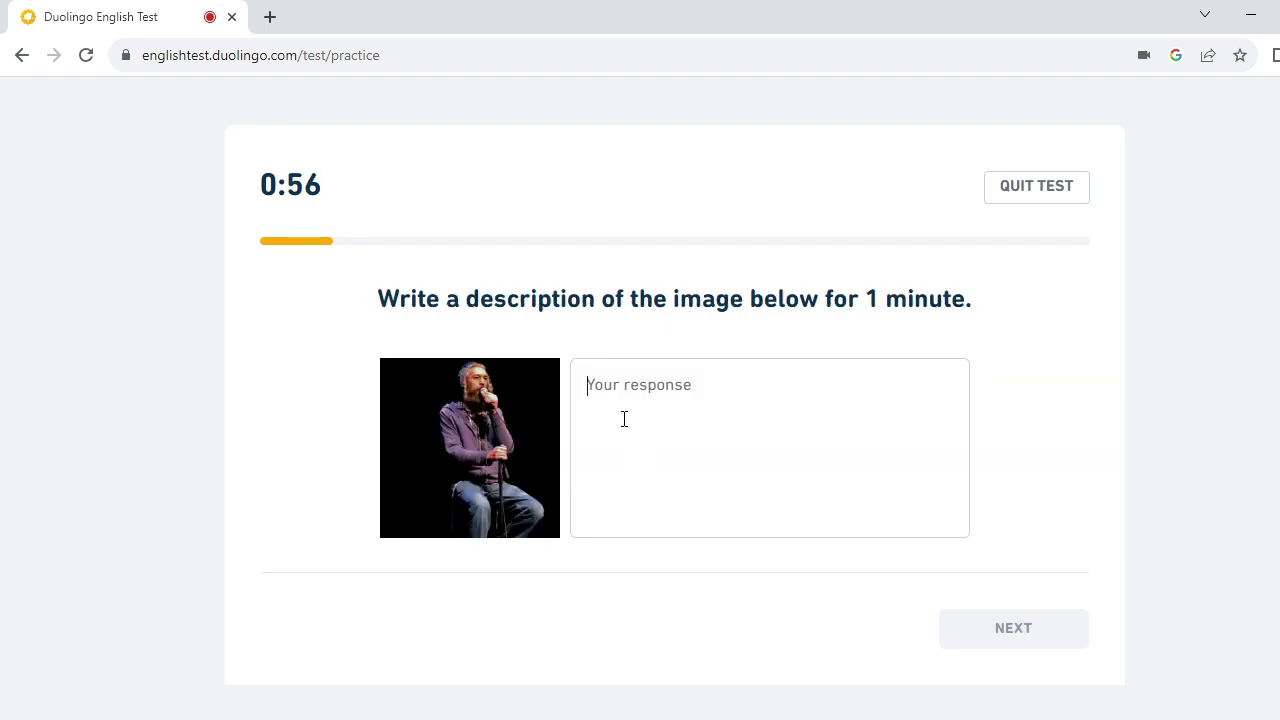
pyautogui.write('i can see')
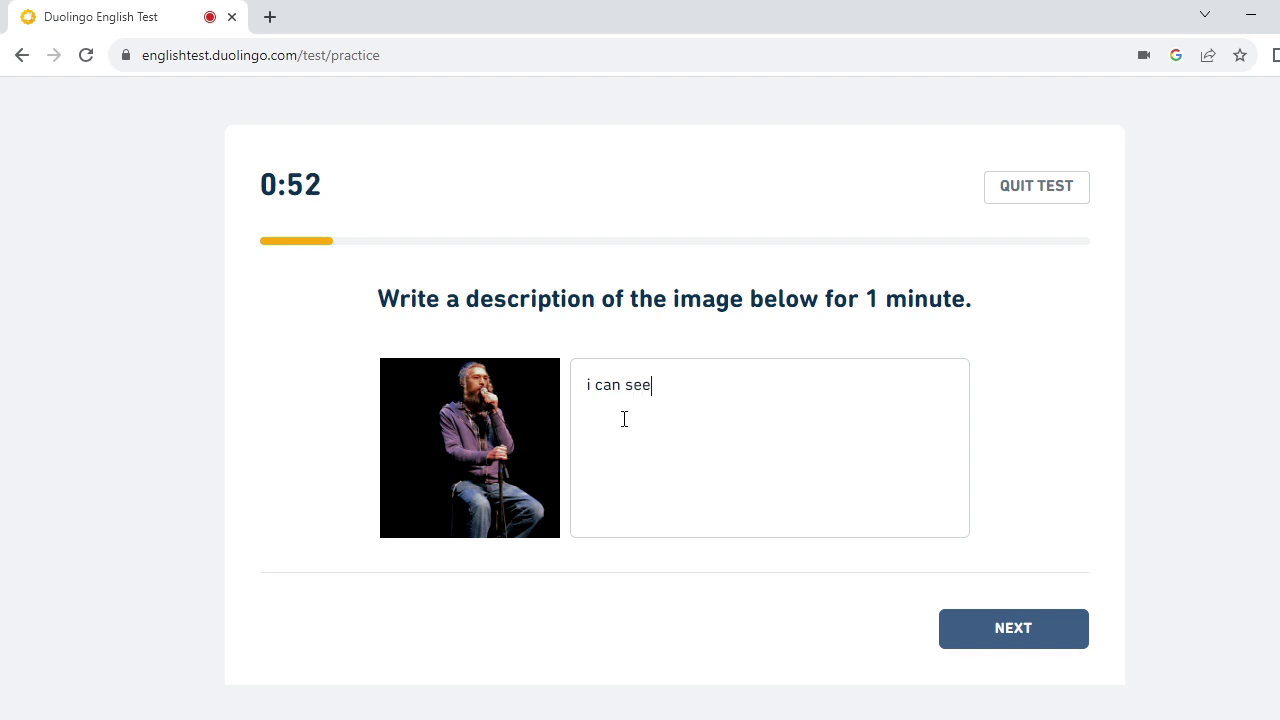
pyautogui.write(' an singer on t')
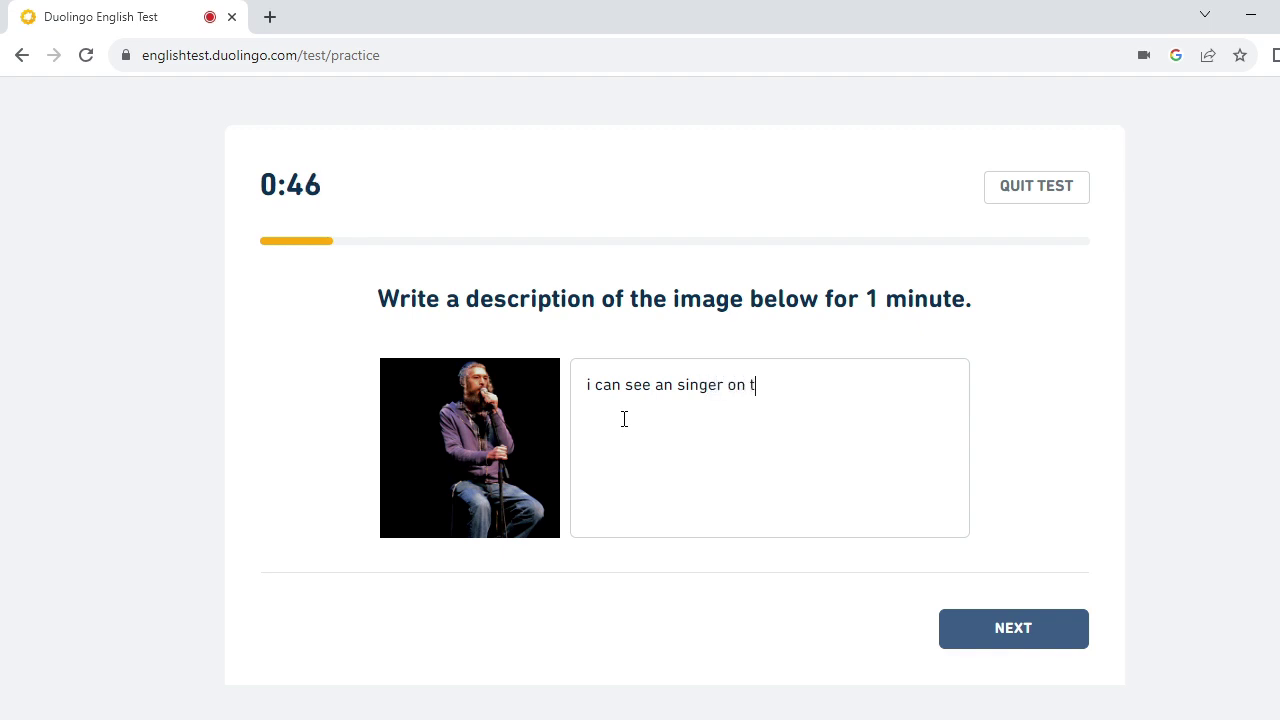
pyautogui.write('his photo .')
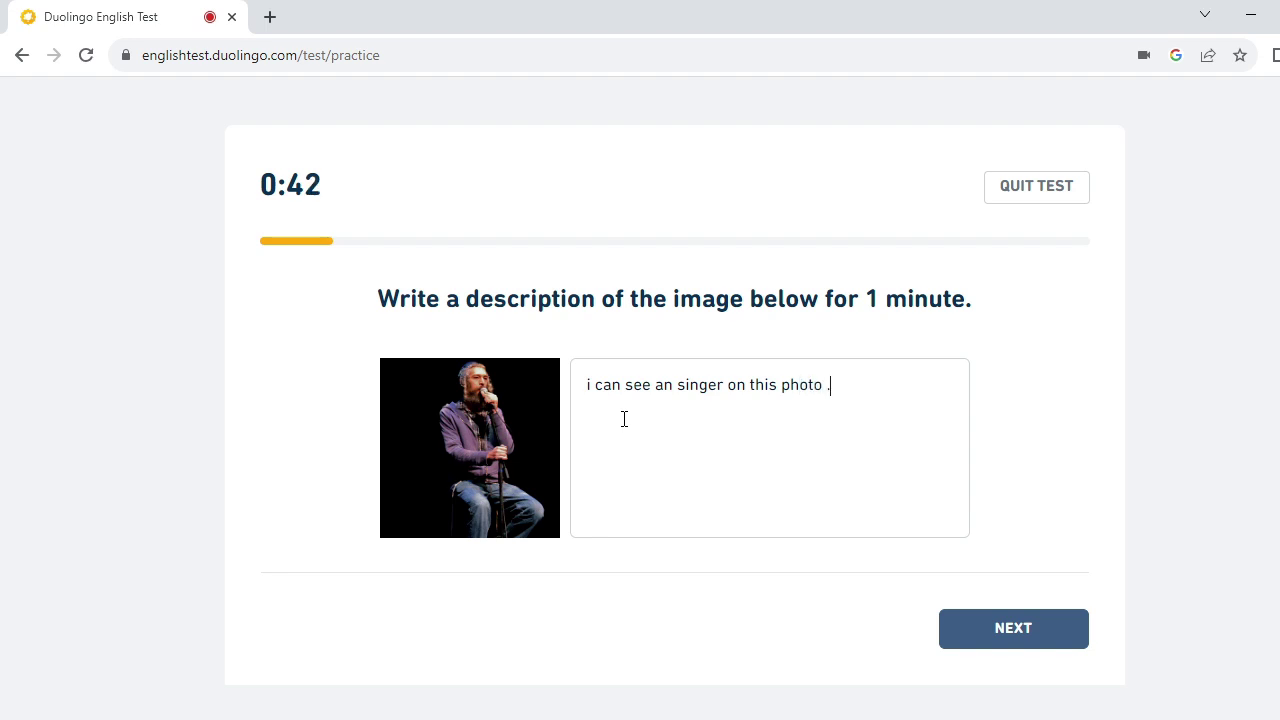
pyautogui.press('BackSpace')
pyautogui.write('.who is si')
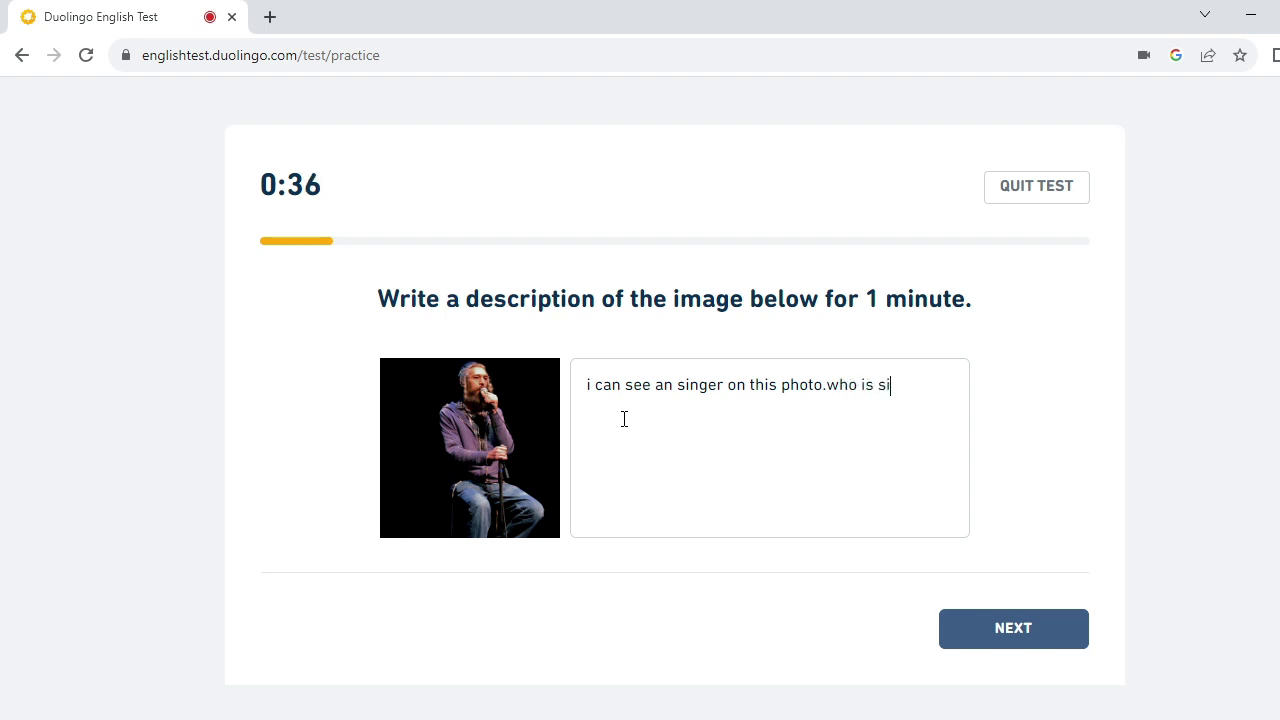
pyautogui.write('nging at the')
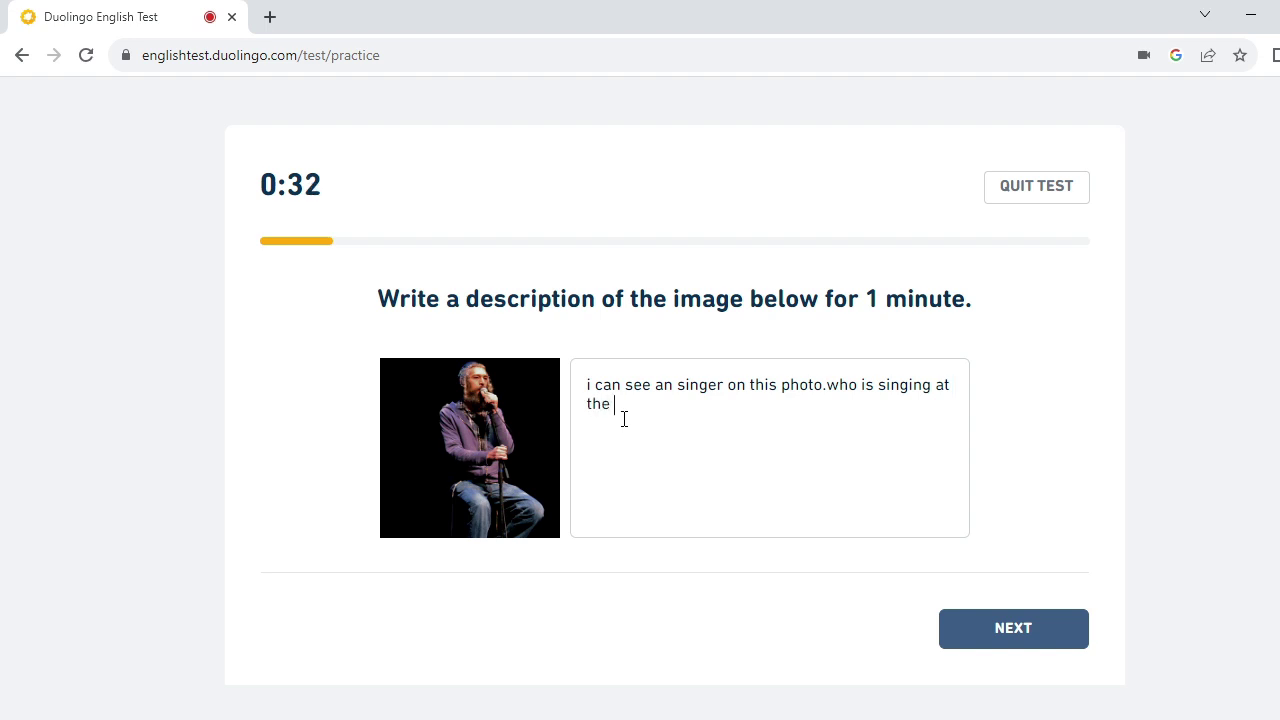
pyautogui.write(' time.')
# Add "he hold microphone on his left hand.he is standing." to the image description and submit it.
pyautogui.write('he hold micro')
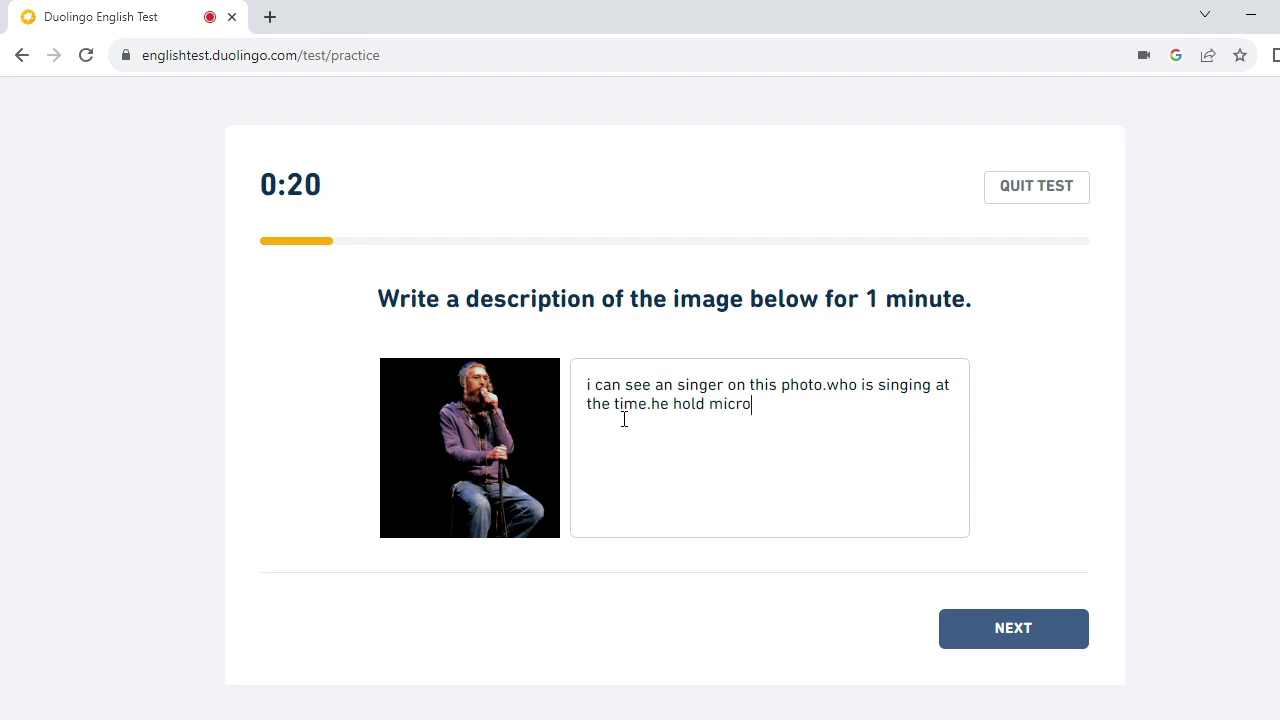
pyautogui.write('phone on h')
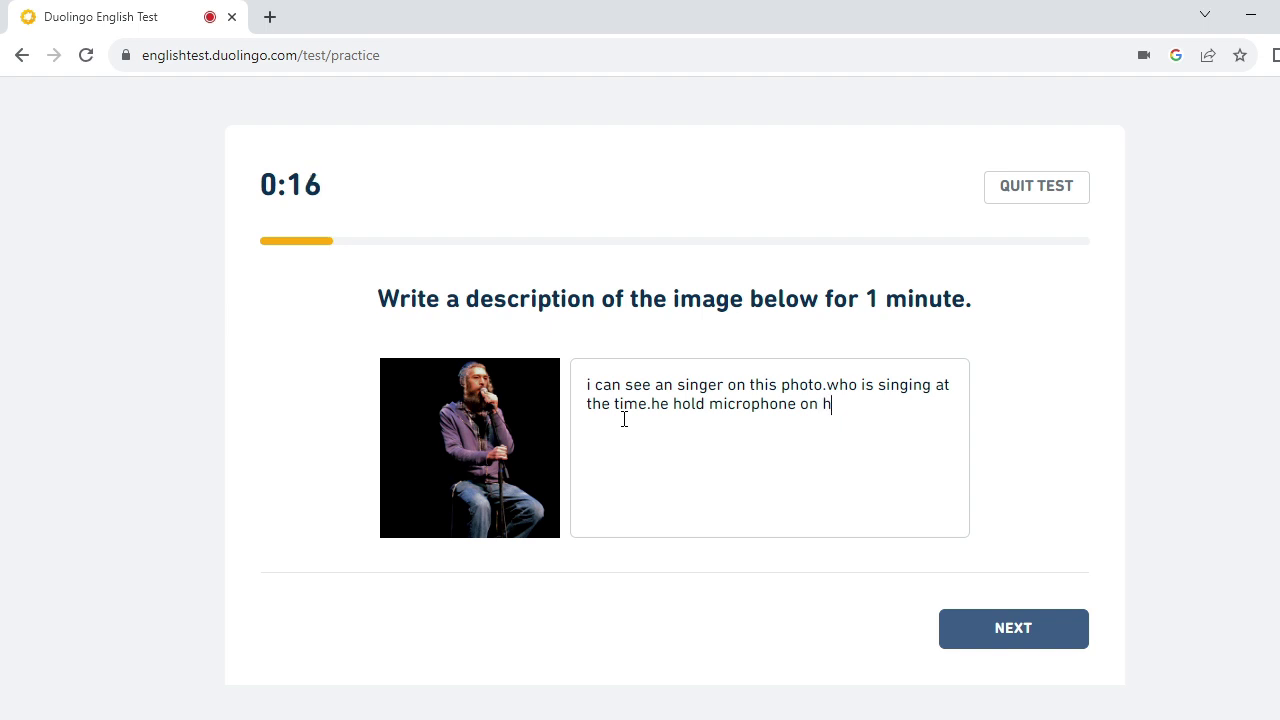
pyautogui.write('is left hand')
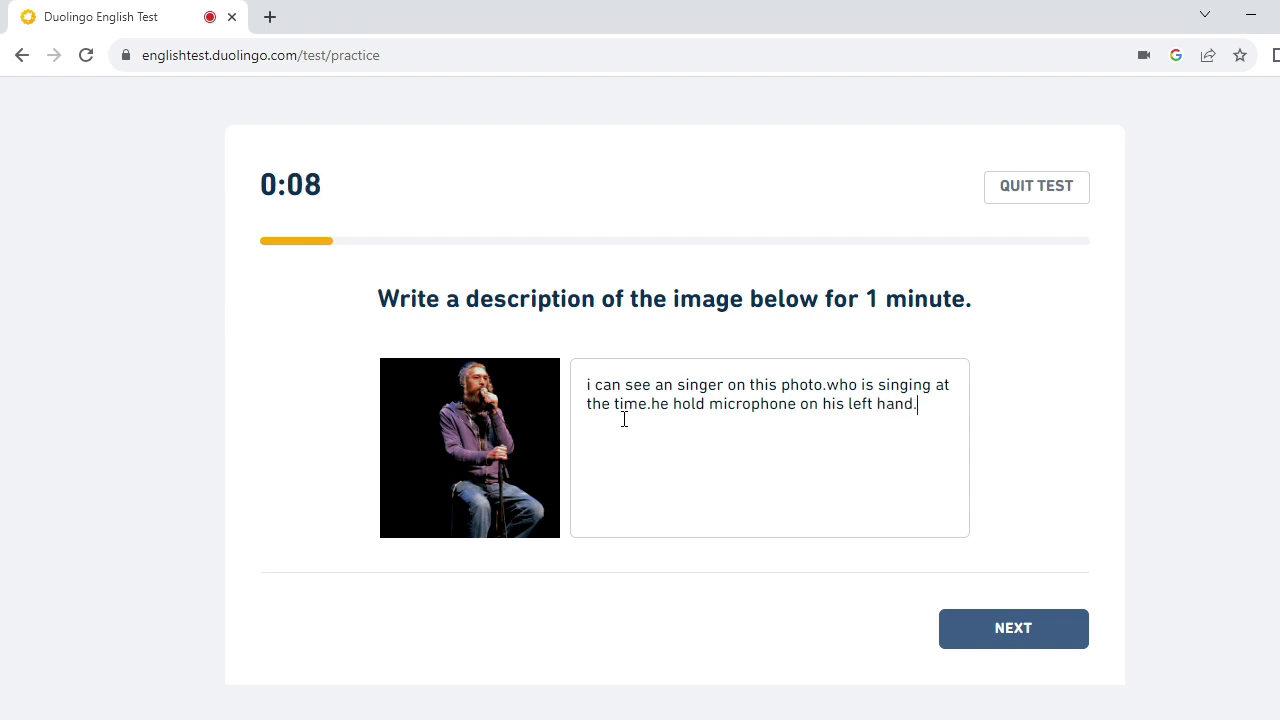
pyautogui.write('.he is standing.')
pyautogui.click(958, 632)
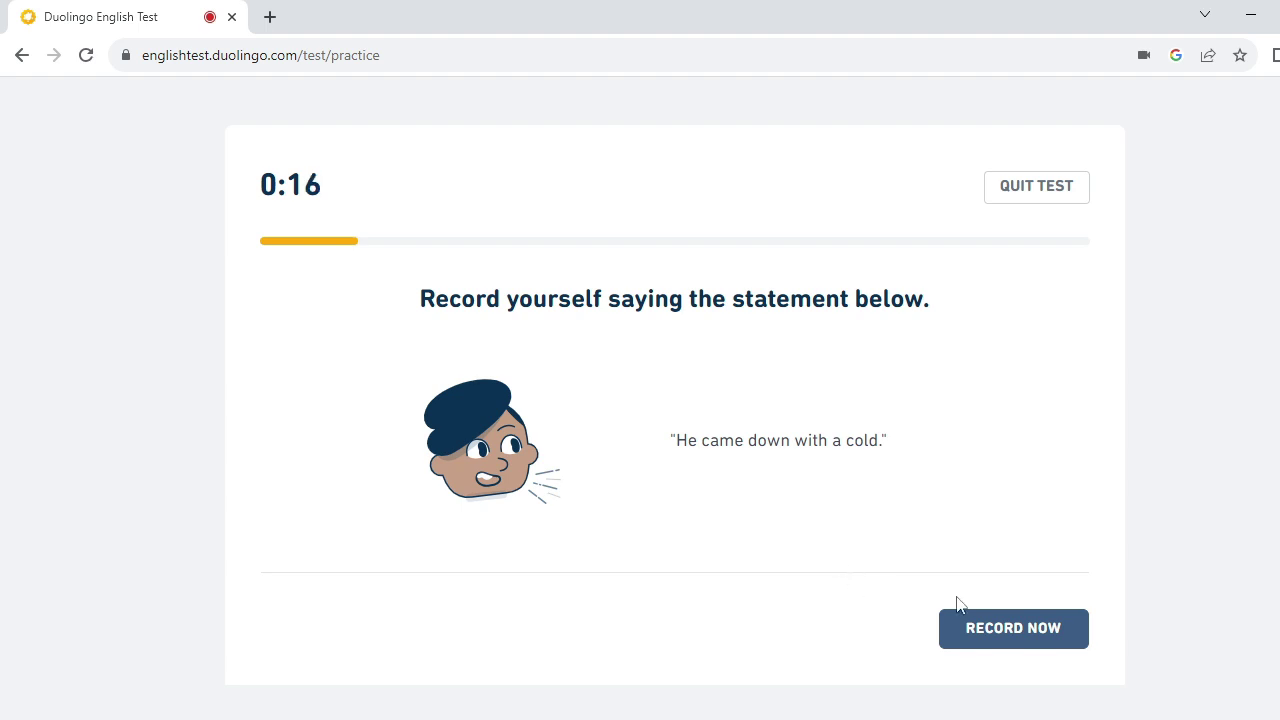
# Record the spoken statement "He came down with a cold." and submit the recording.
pyautogui.click(1005, 636)
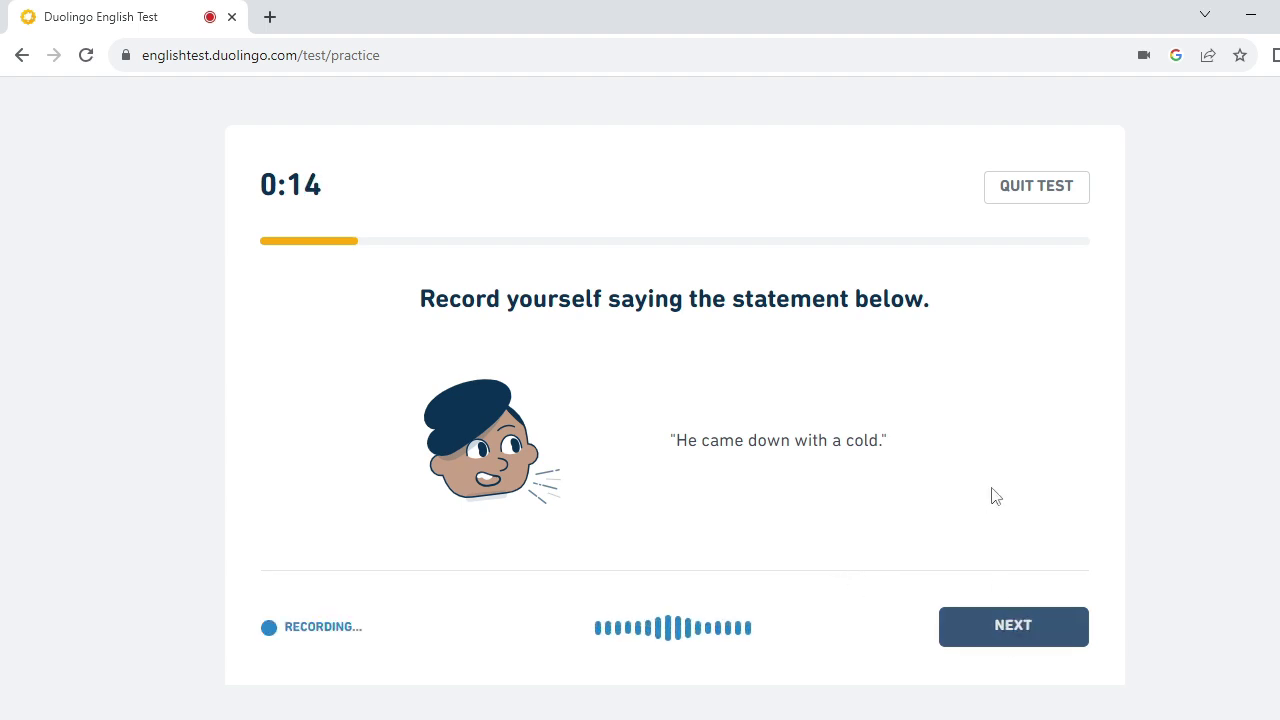
pyautogui.click(970, 625)
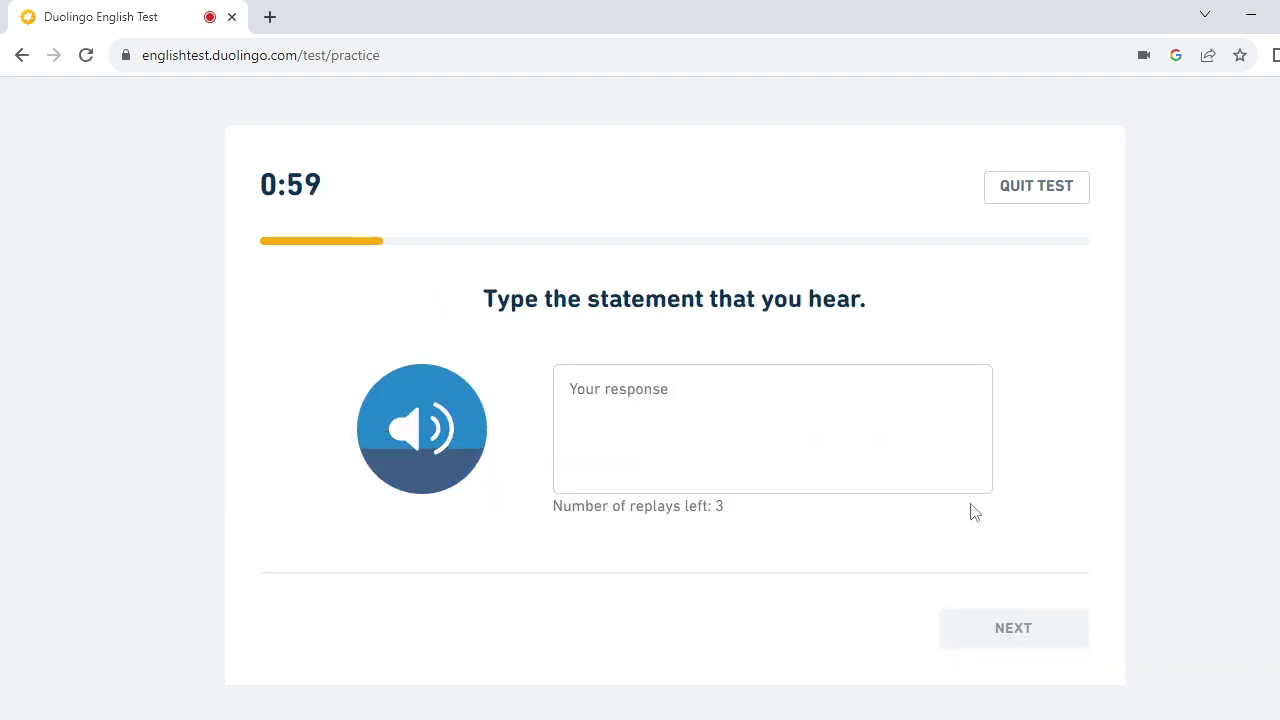
# Answer the listening question with "Thanks guys.", replay the audio twice to check it, and submit the response.
pyautogui.click(633, 438)
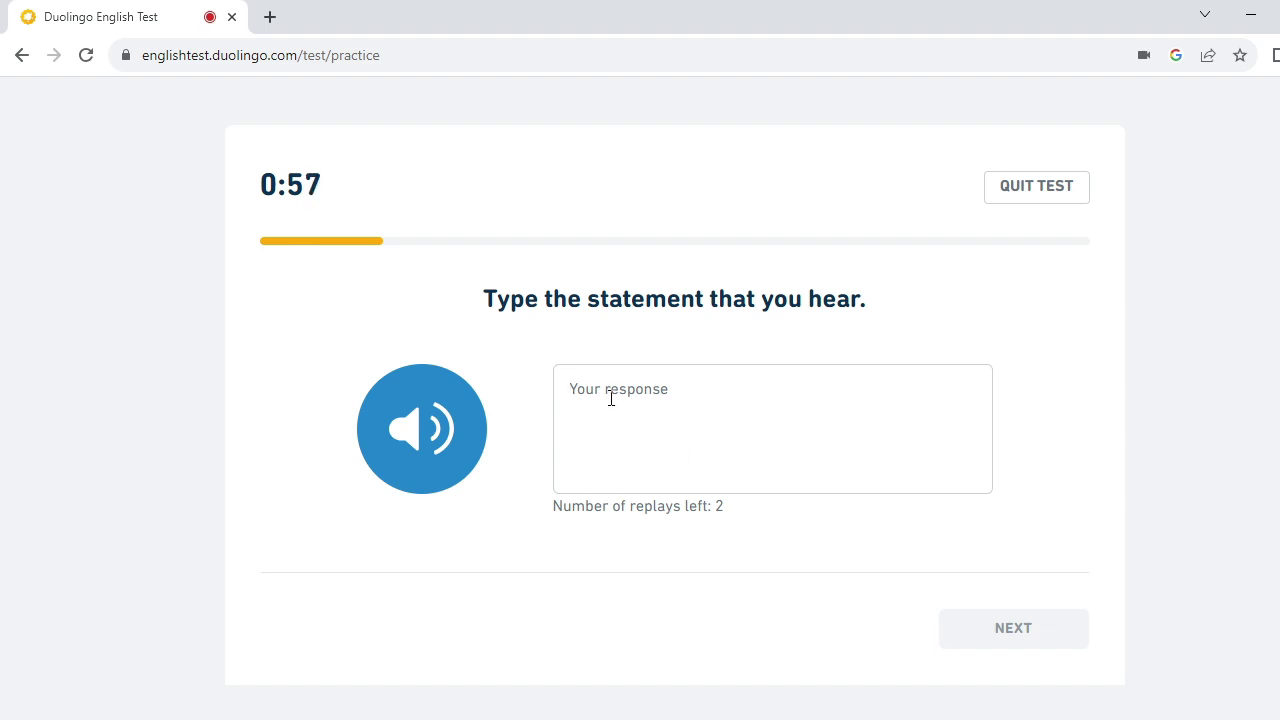
pyautogui.write('H')
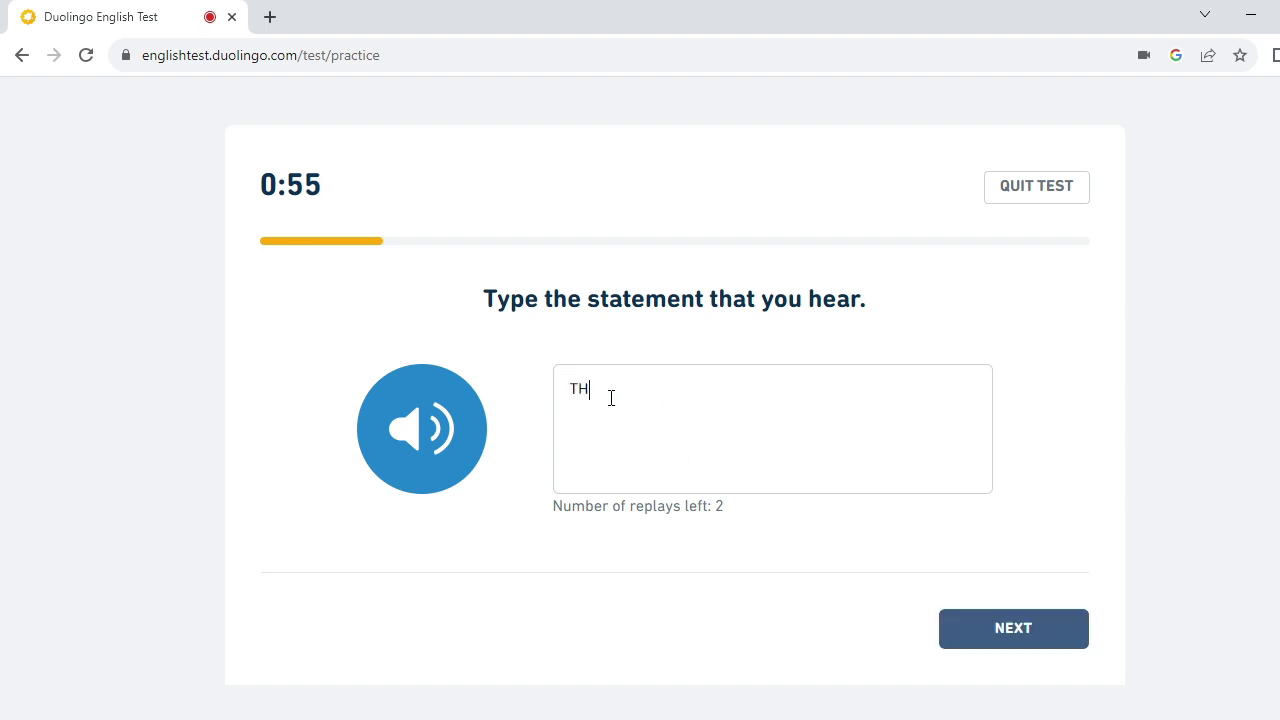
pyautogui.press('BackSpace')
pyautogui.write('hanks guys.')
pyautogui.click(395, 450)
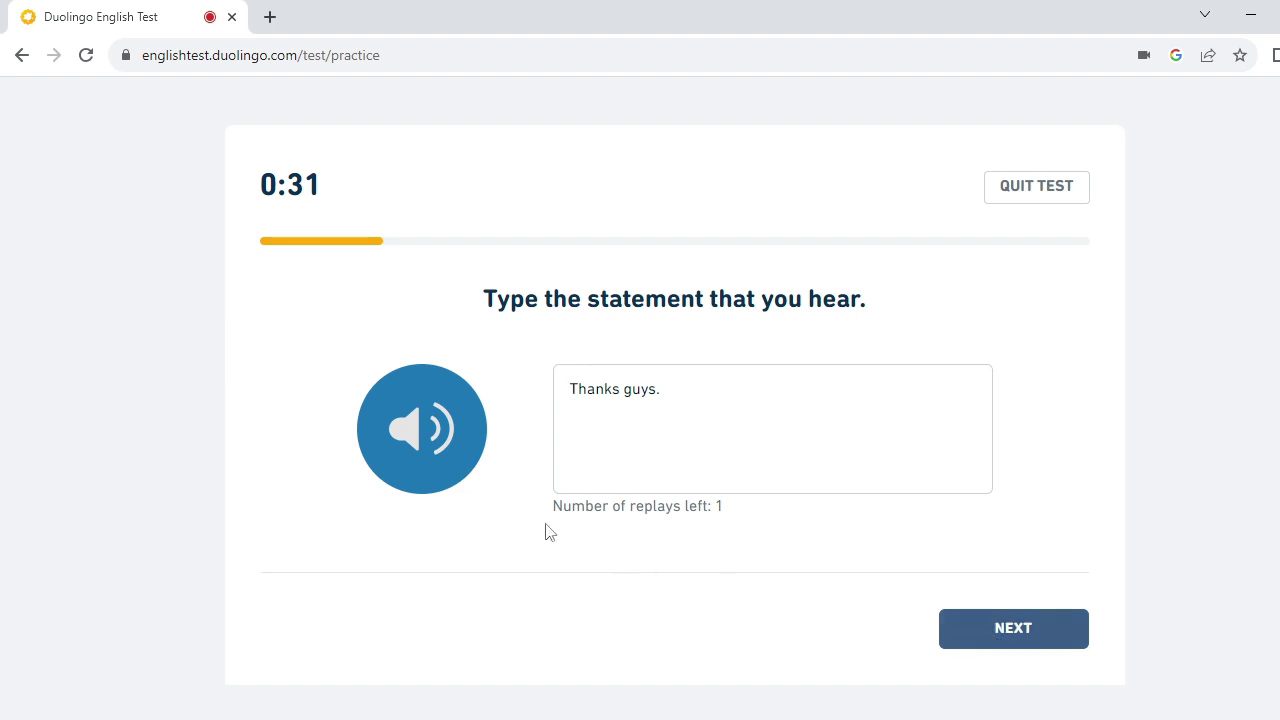
pyautogui.click(446, 466)
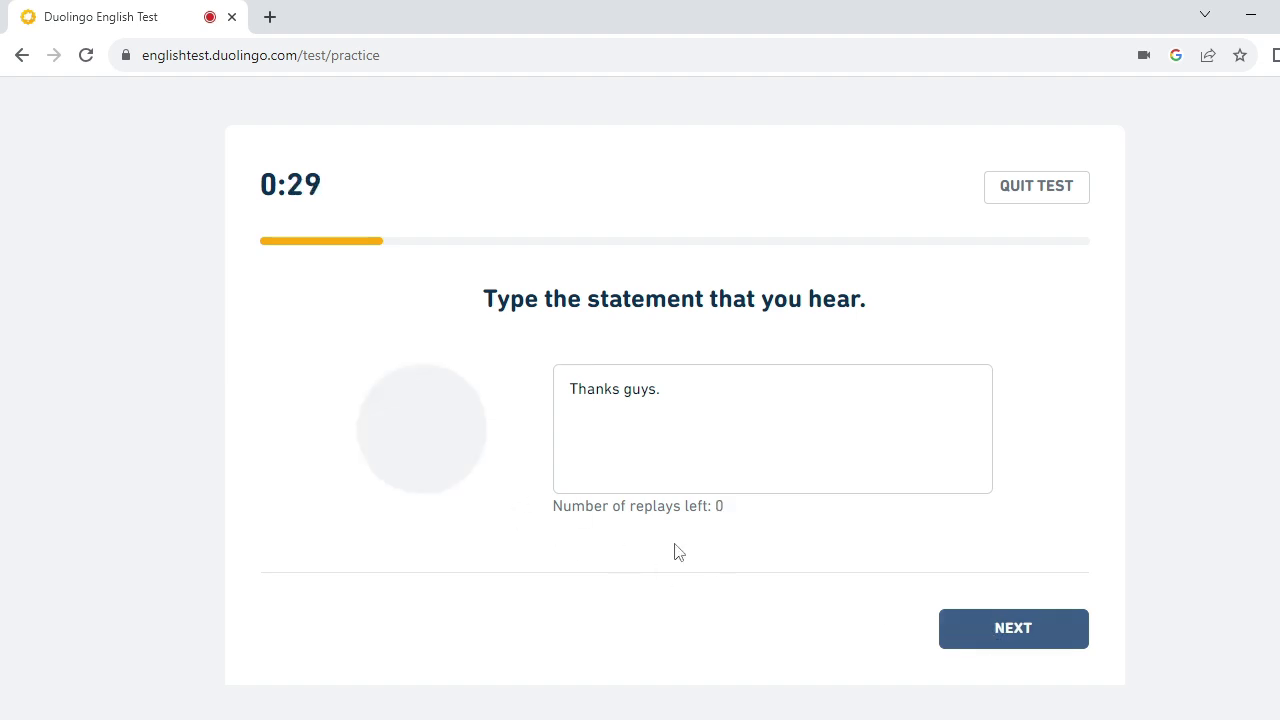
pyautogui.click(1016, 645)
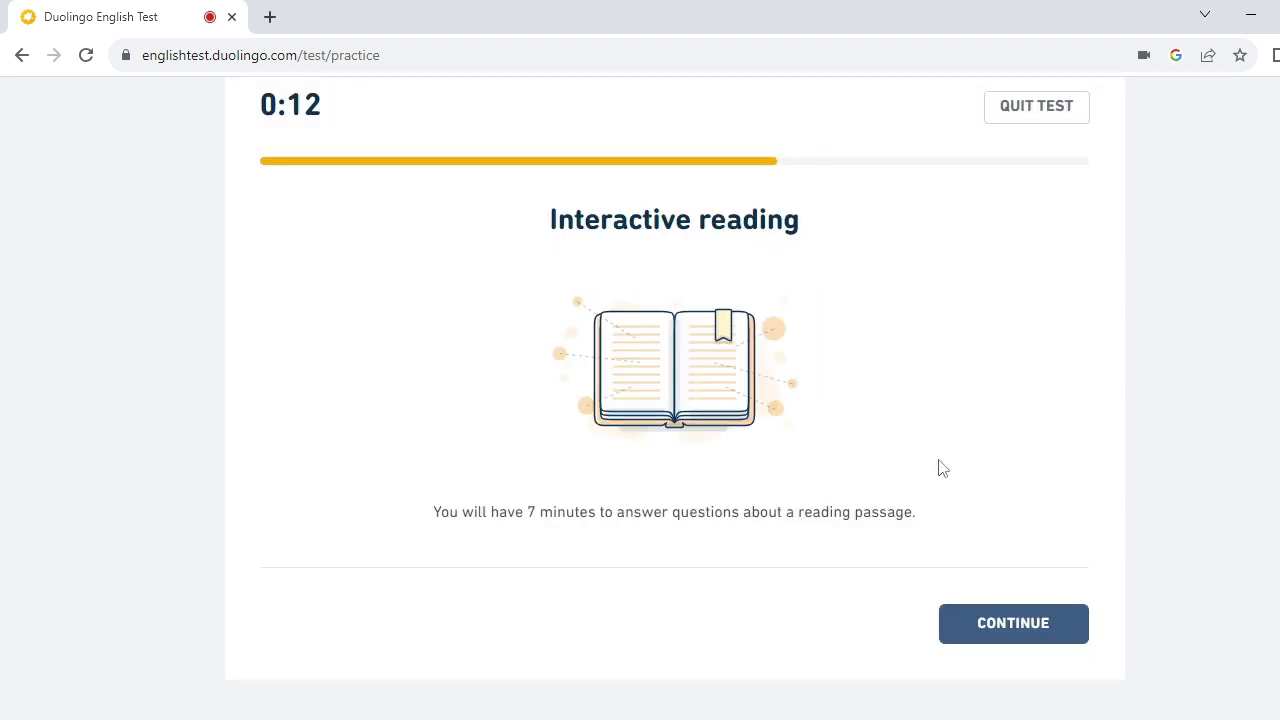
# Continue past the Interactive reading introduction.
pyautogui.click(982, 628)
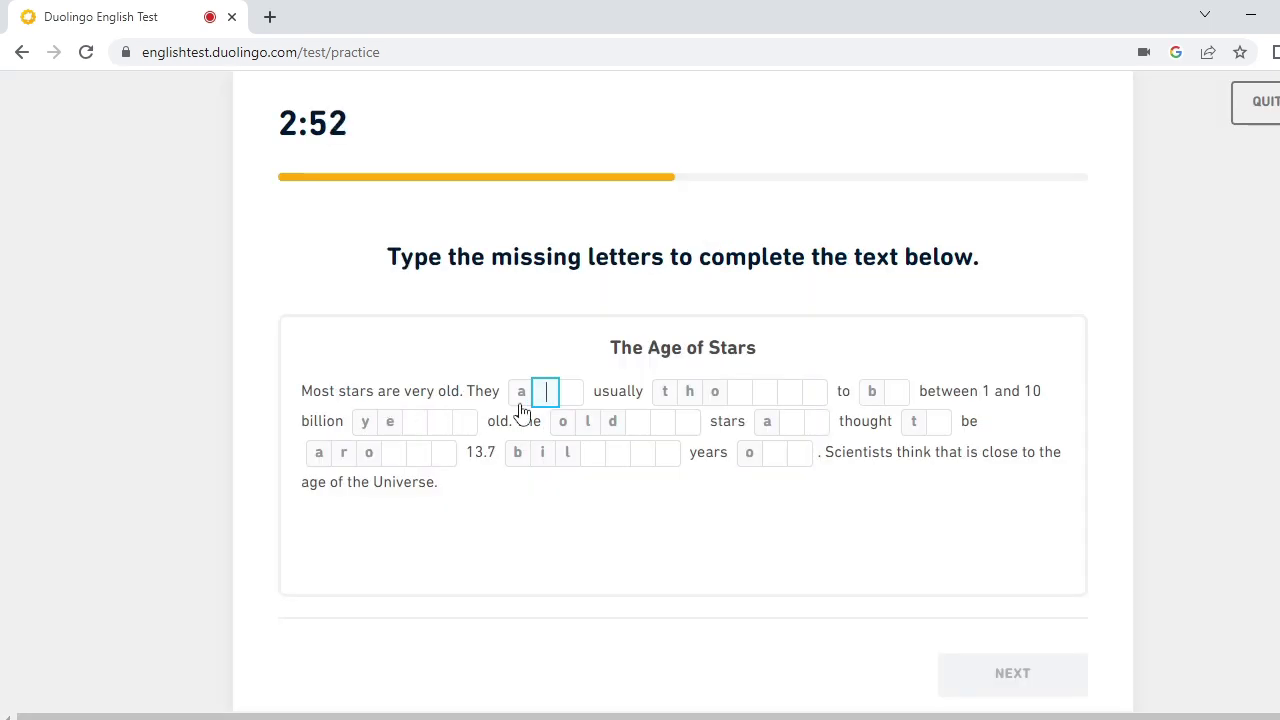
# Complete the first blanks of the Age of Stars text as "are", "thought", "be" and "years".
pyautogui.write('re')
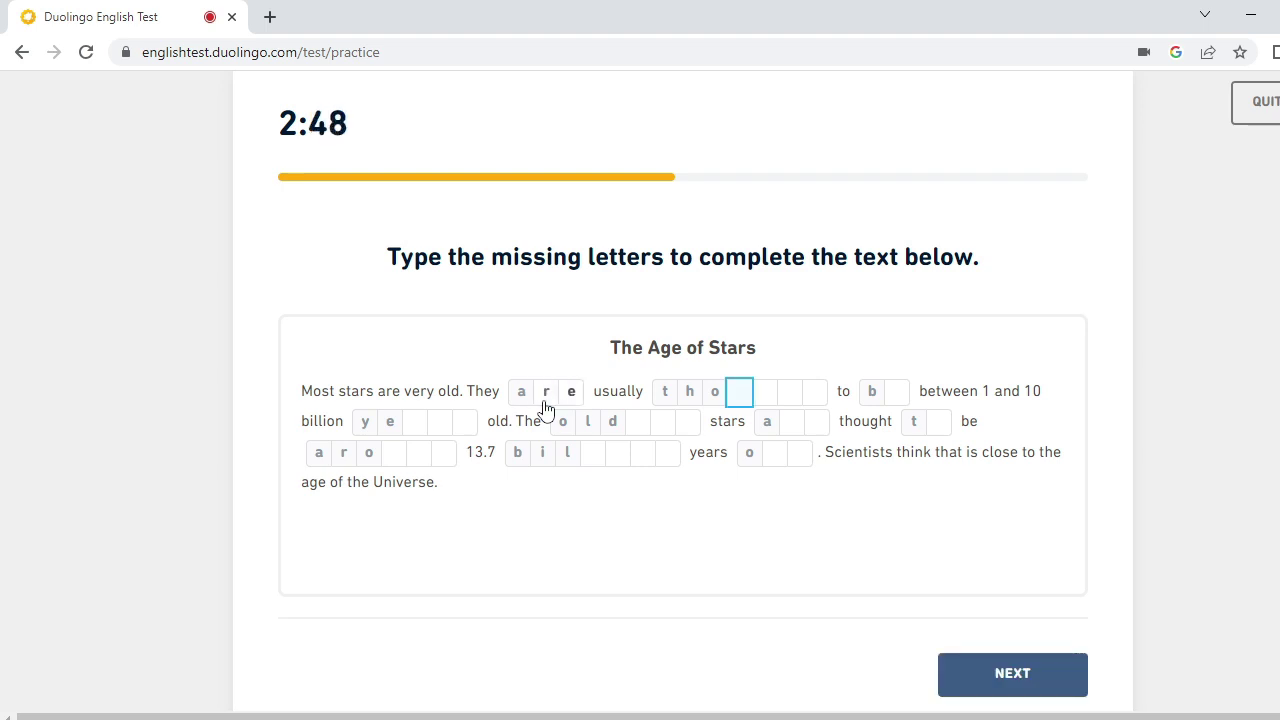
pyautogui.write('ught')
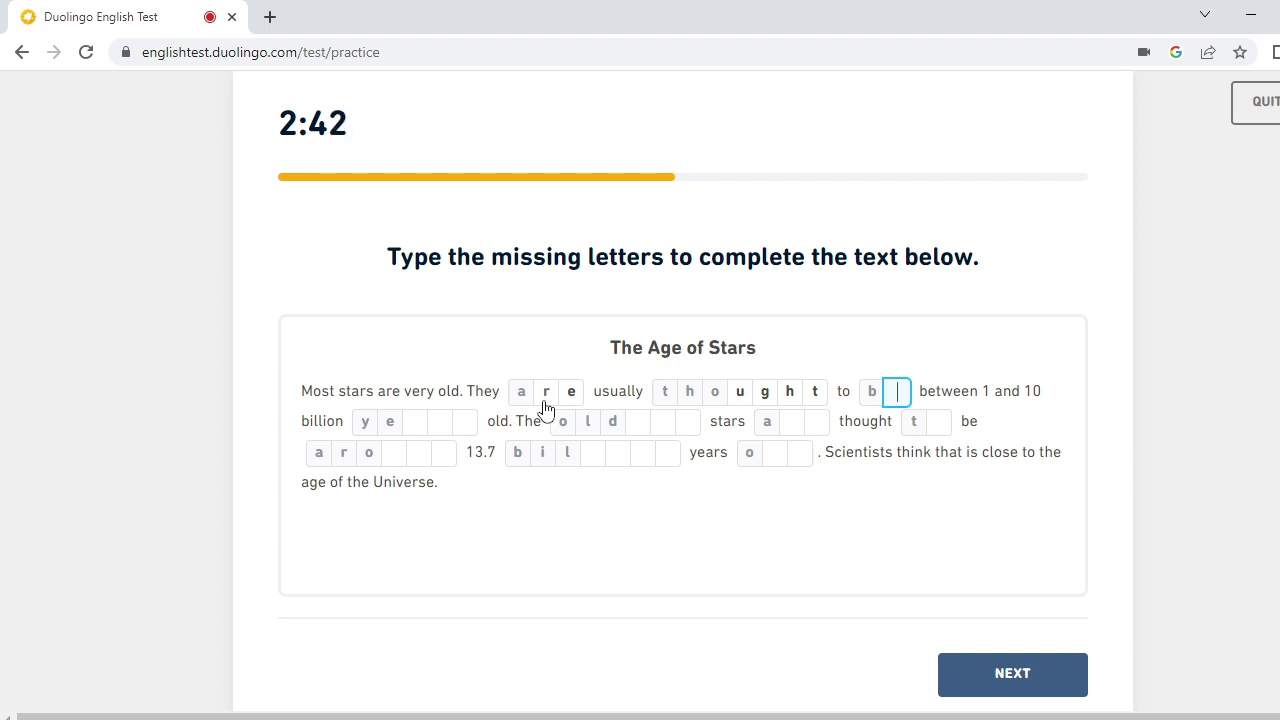
pyautogui.write('e')
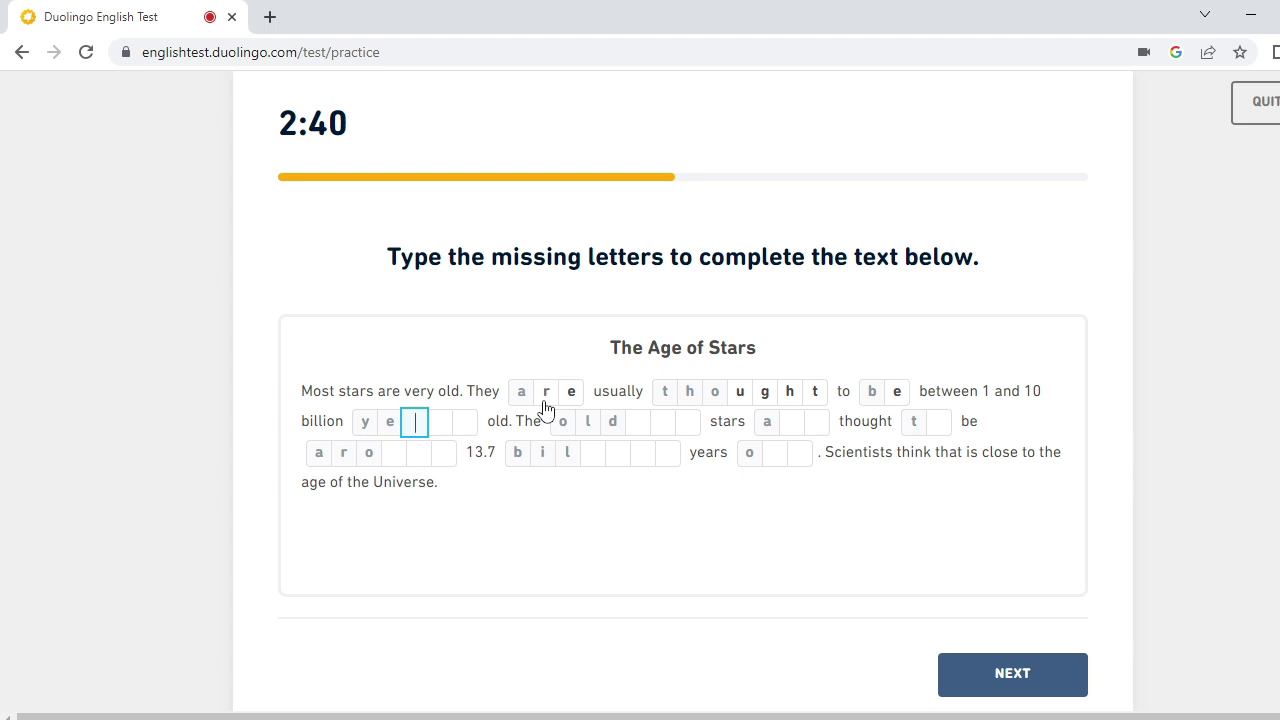
pyautogui.write('ars')
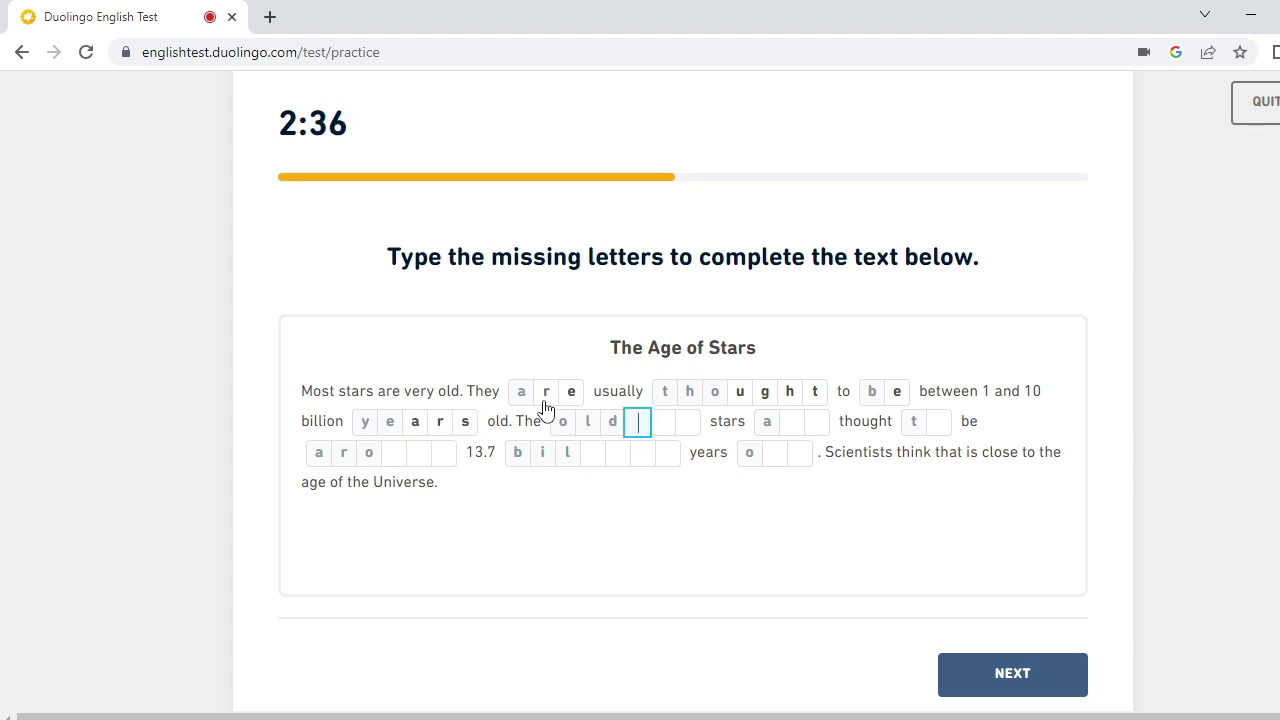
# Complete the next blanks as "oldest", "are" and "to", correcting the mistyped letters.
pyautogui.write('esta')
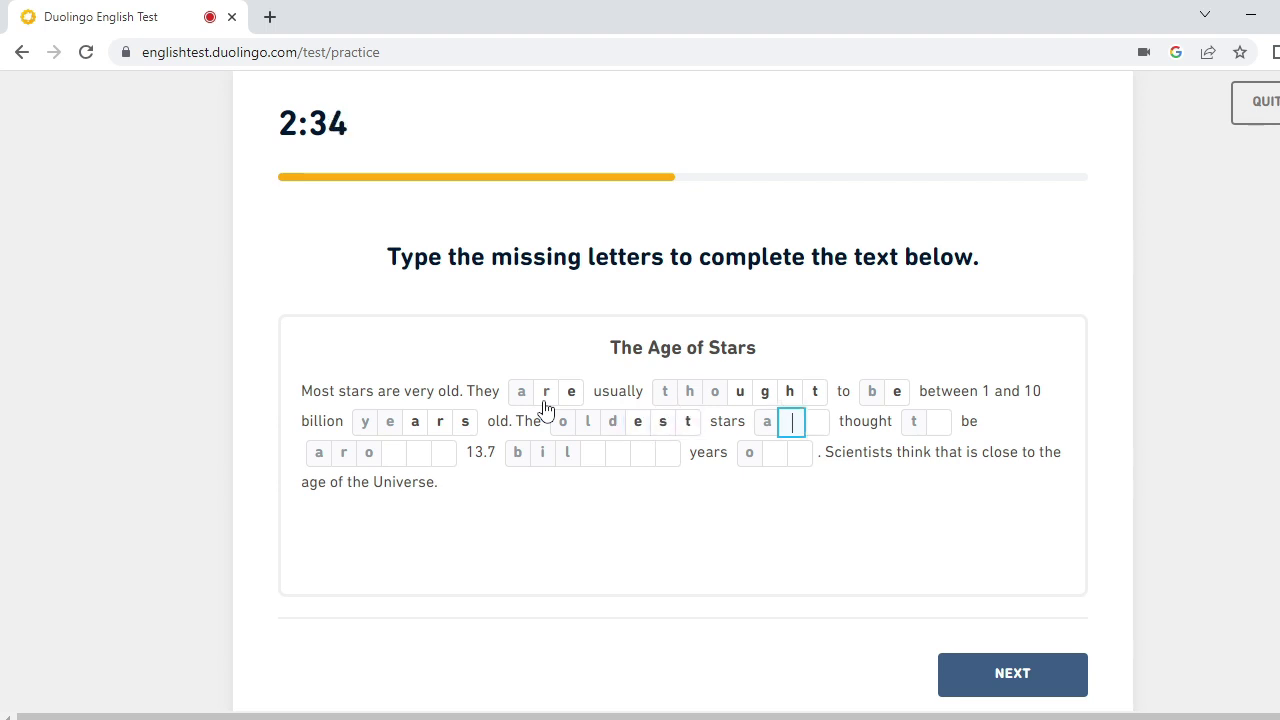
pyautogui.write('re')
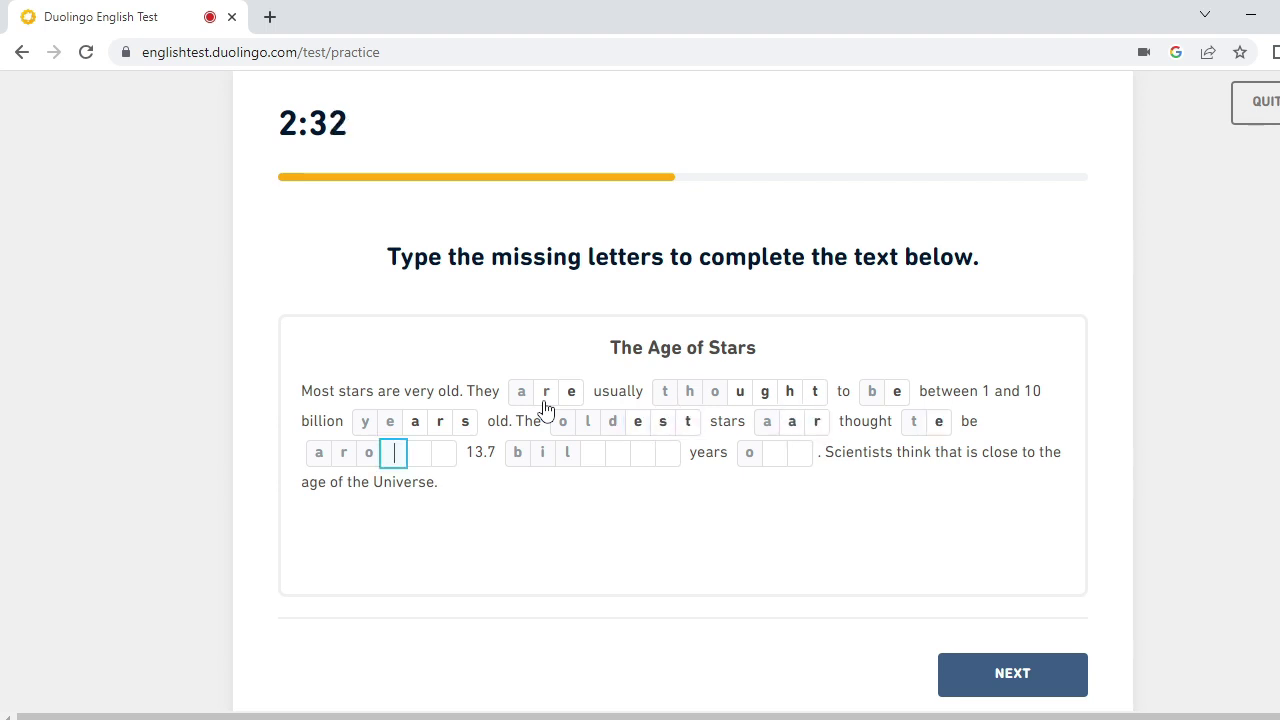
pyautogui.press('BackSpace')
pyautogui.press('BackSpace')
pyautogui.press('BackSpace')
pyautogui.write('re')
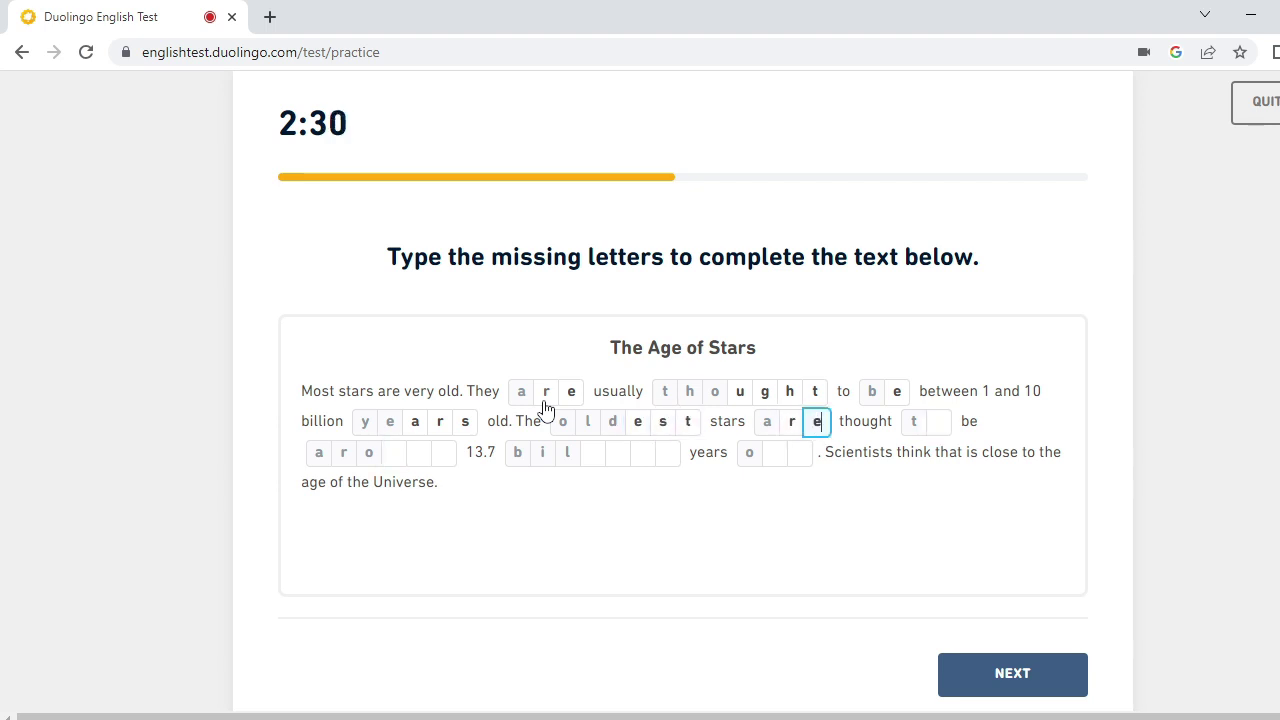
pyautogui.write('o')
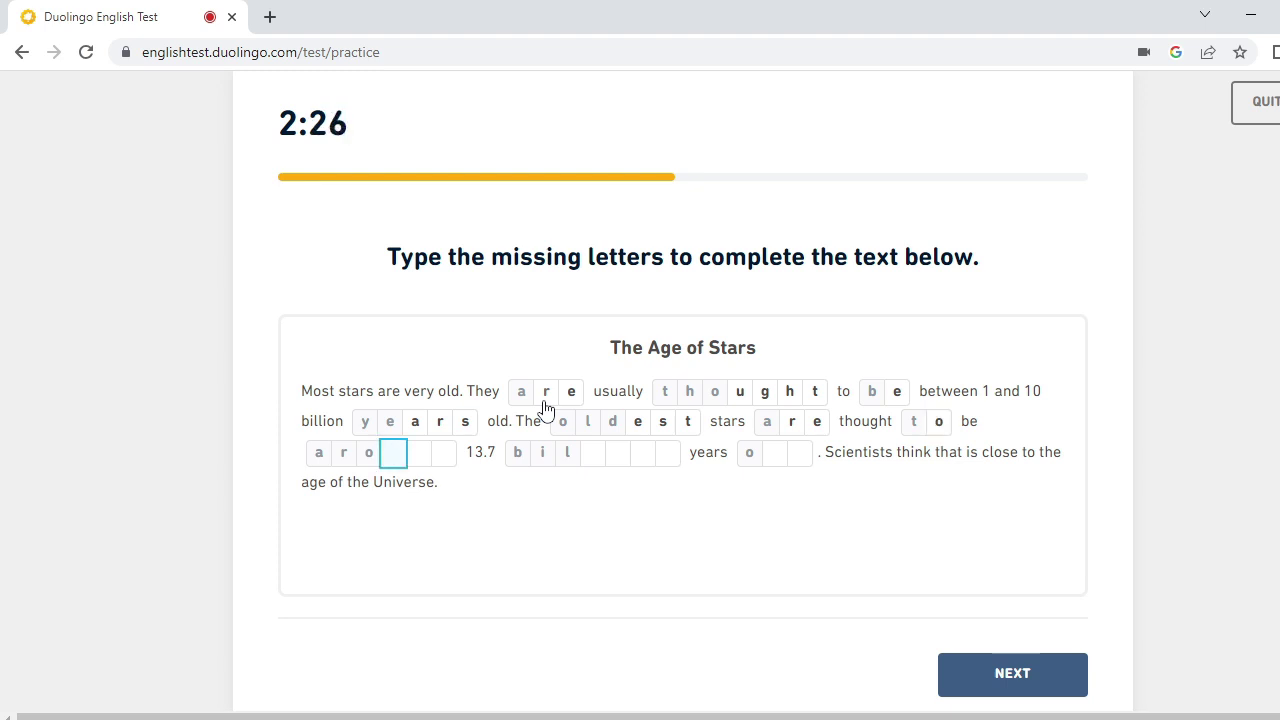
# Complete the remaining blanks as "around", "billion" and "old", and submit the Age of Stars text.
pyautogui.write('un')
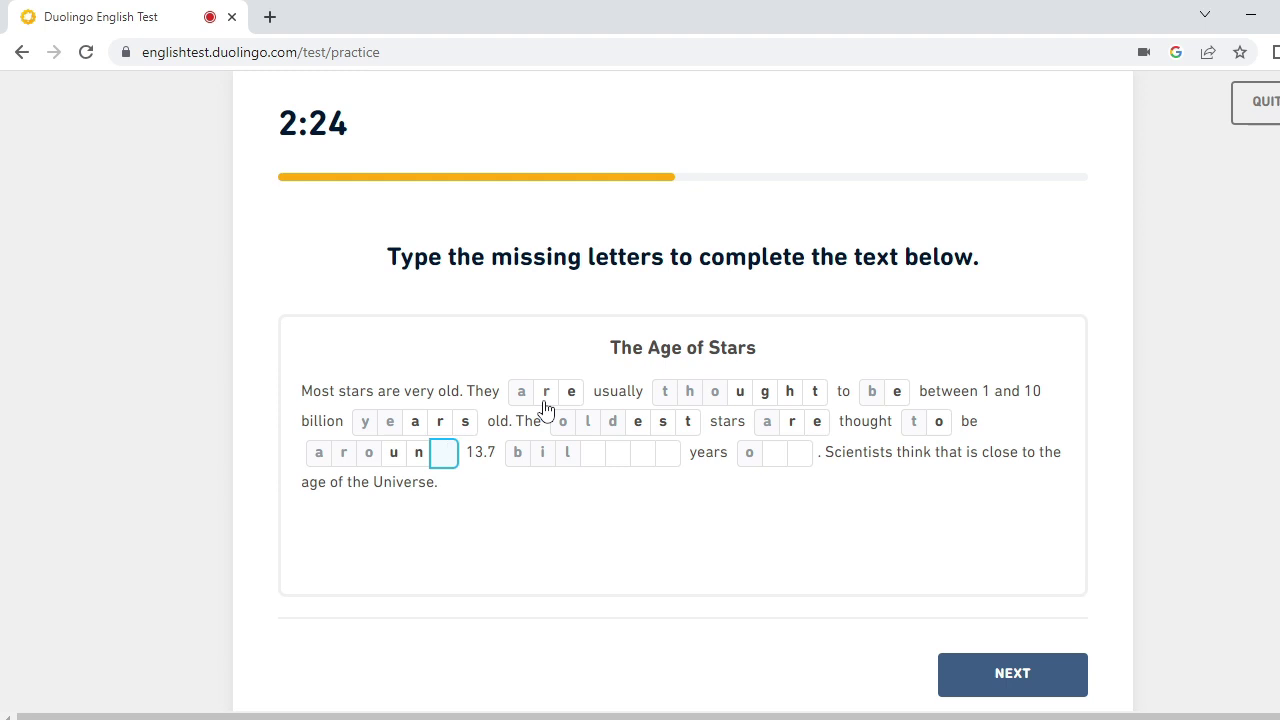
pyautogui.write('dl')
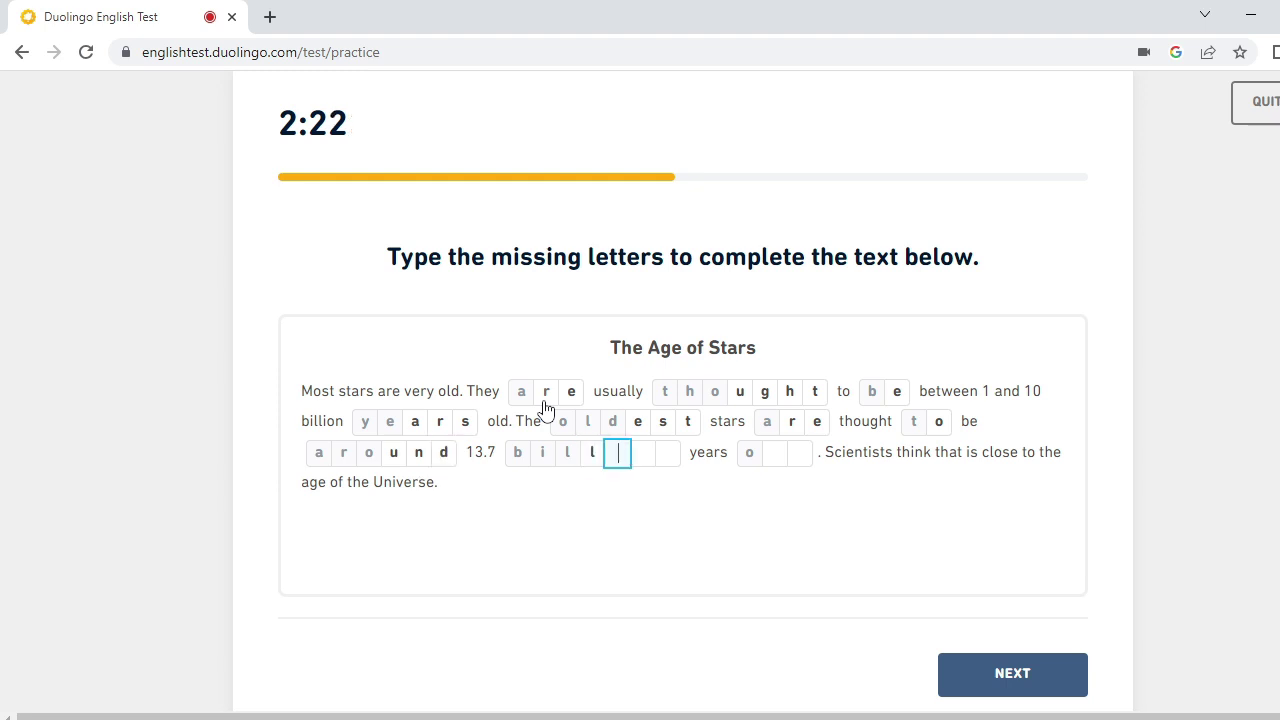
pyautogui.write('inn')
pyautogui.press('BackSpace')
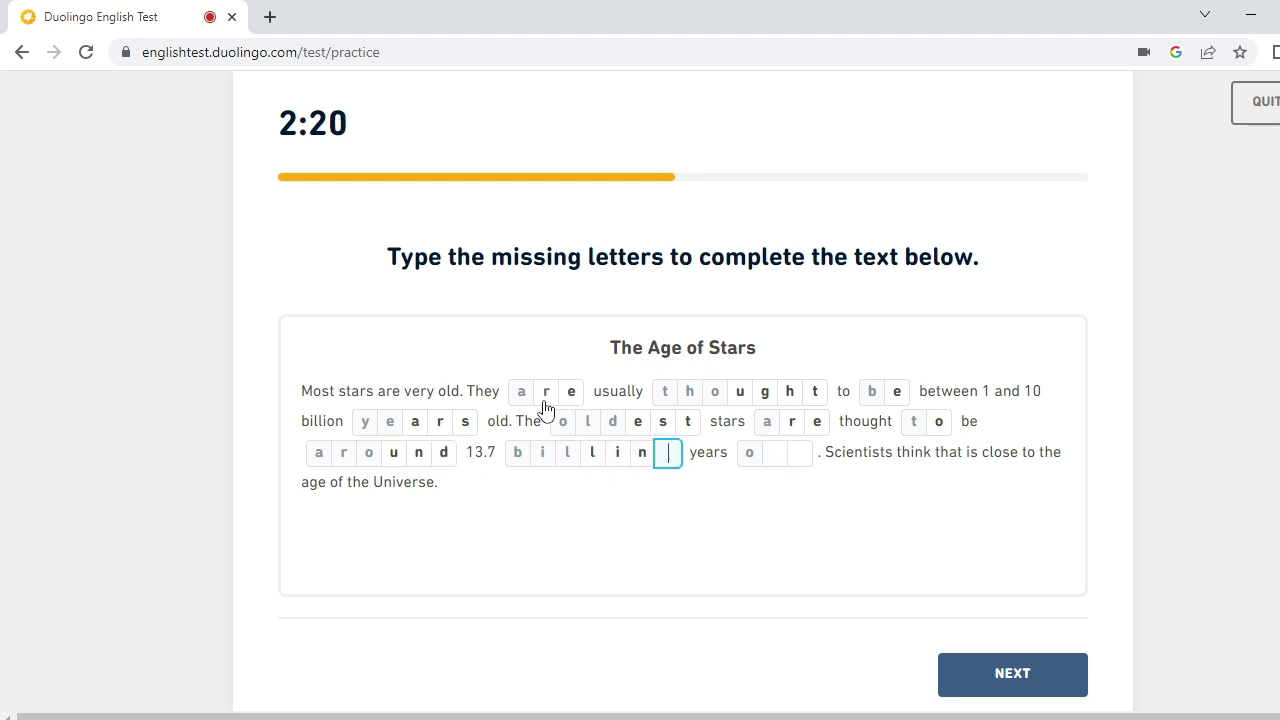
pyautogui.press('BackSpace')
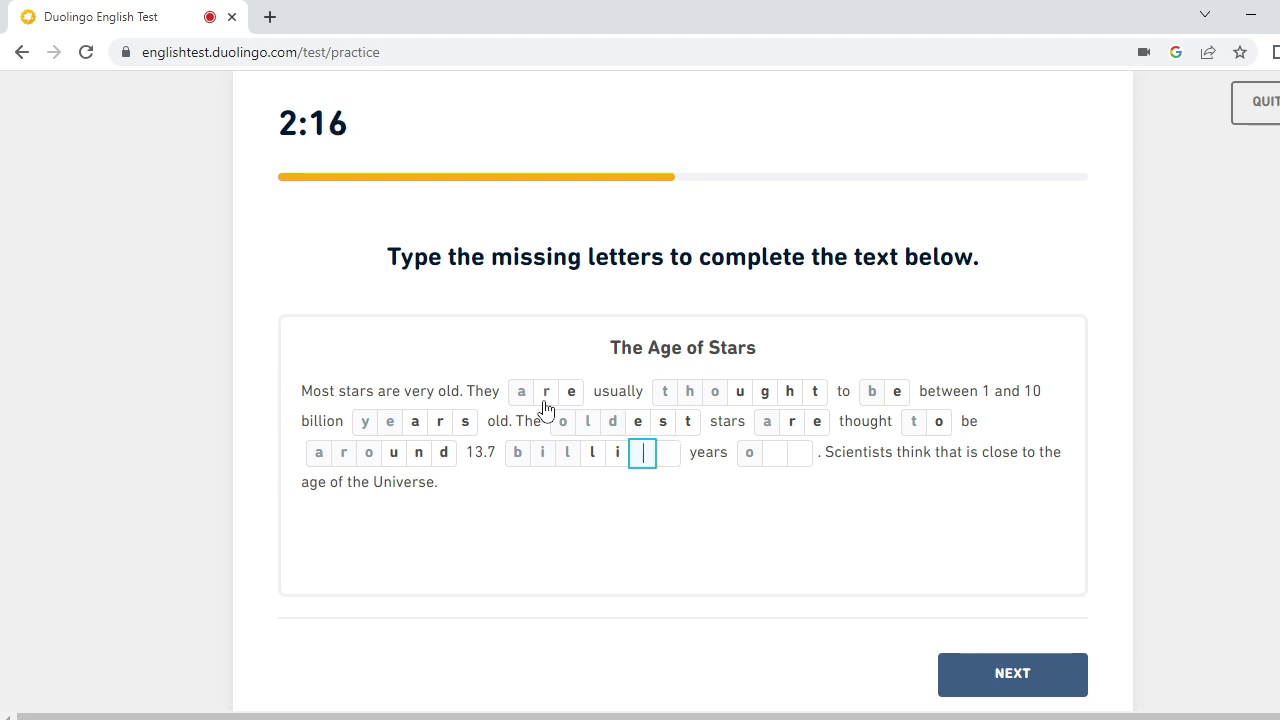
pyautogui.write('on')
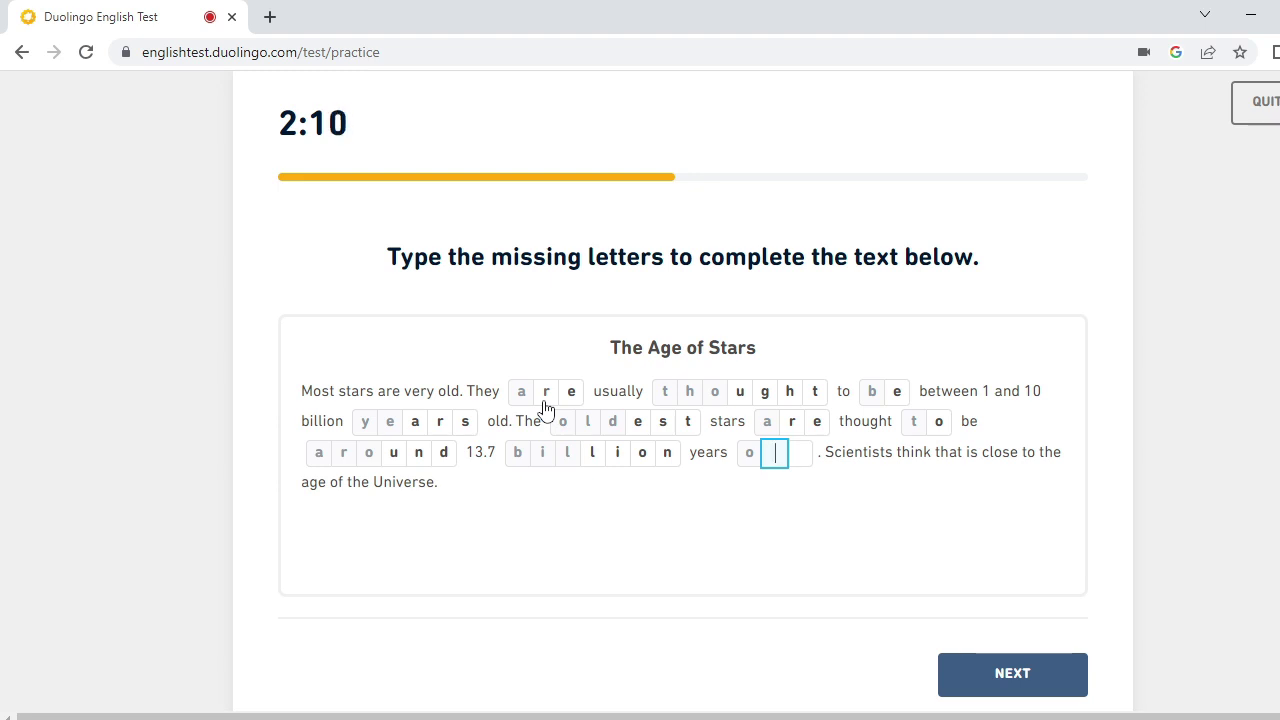
pyautogui.write('o')
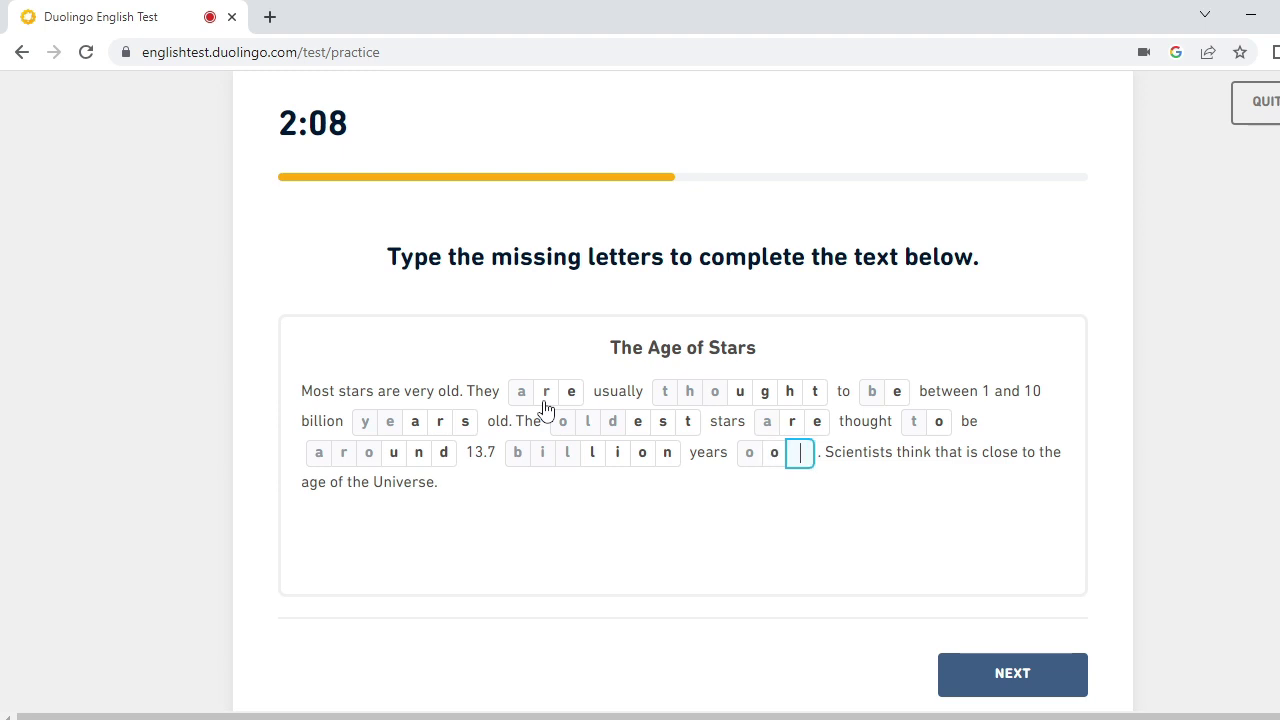
pyautogui.press('BackSpace')
pyautogui.write('ld')
pyautogui.click(799, 523)
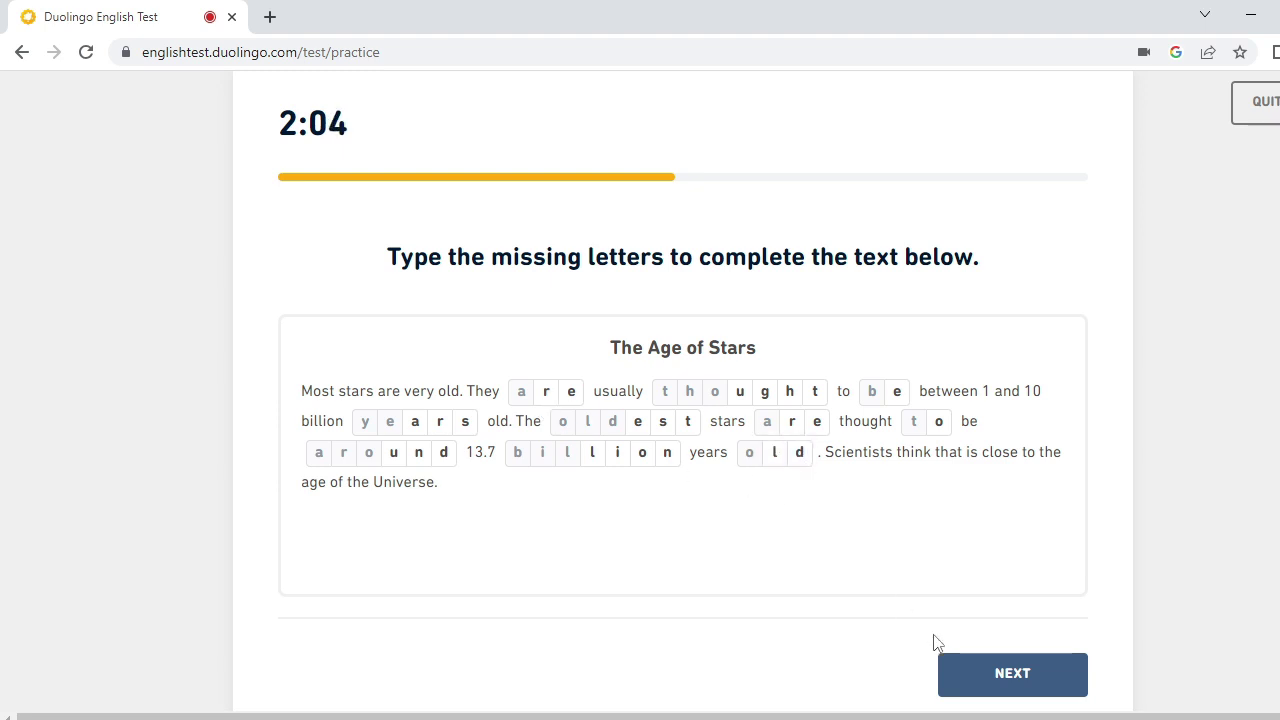
pyautogui.click(974, 677)
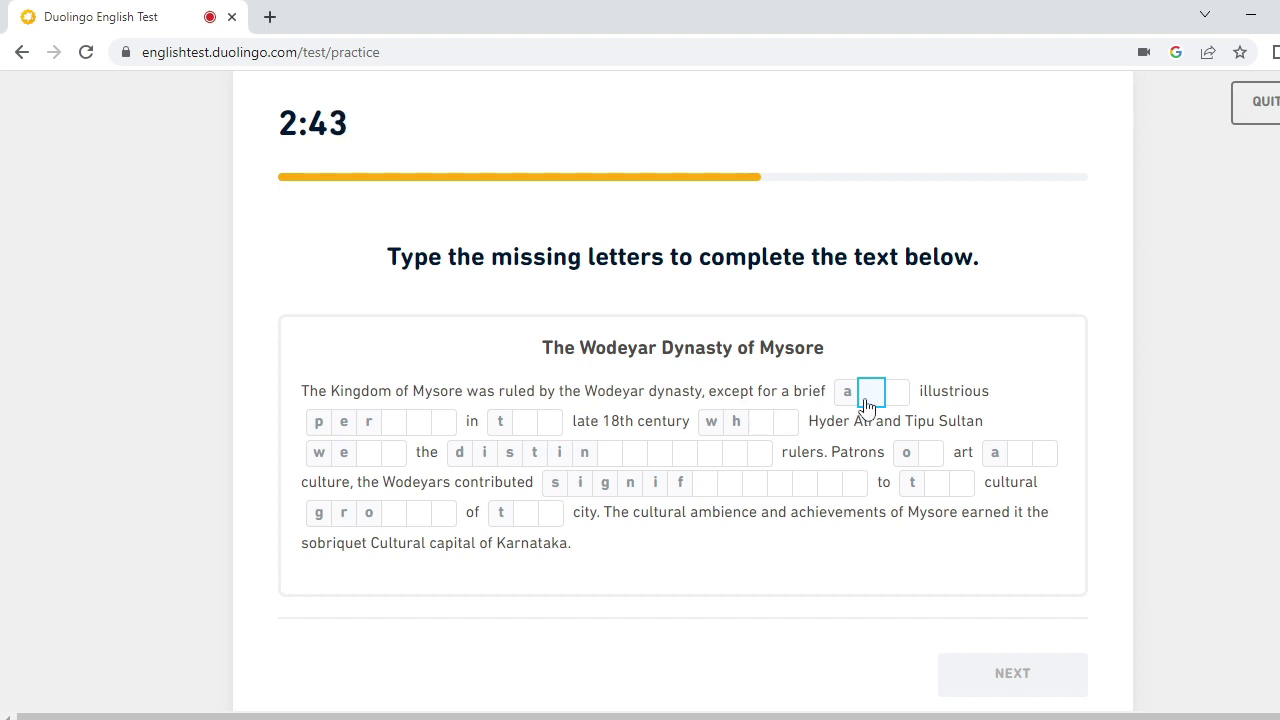
# Complete the first blank of the Wodeyar Dynasty text as "and".
pyautogui.write('nd')
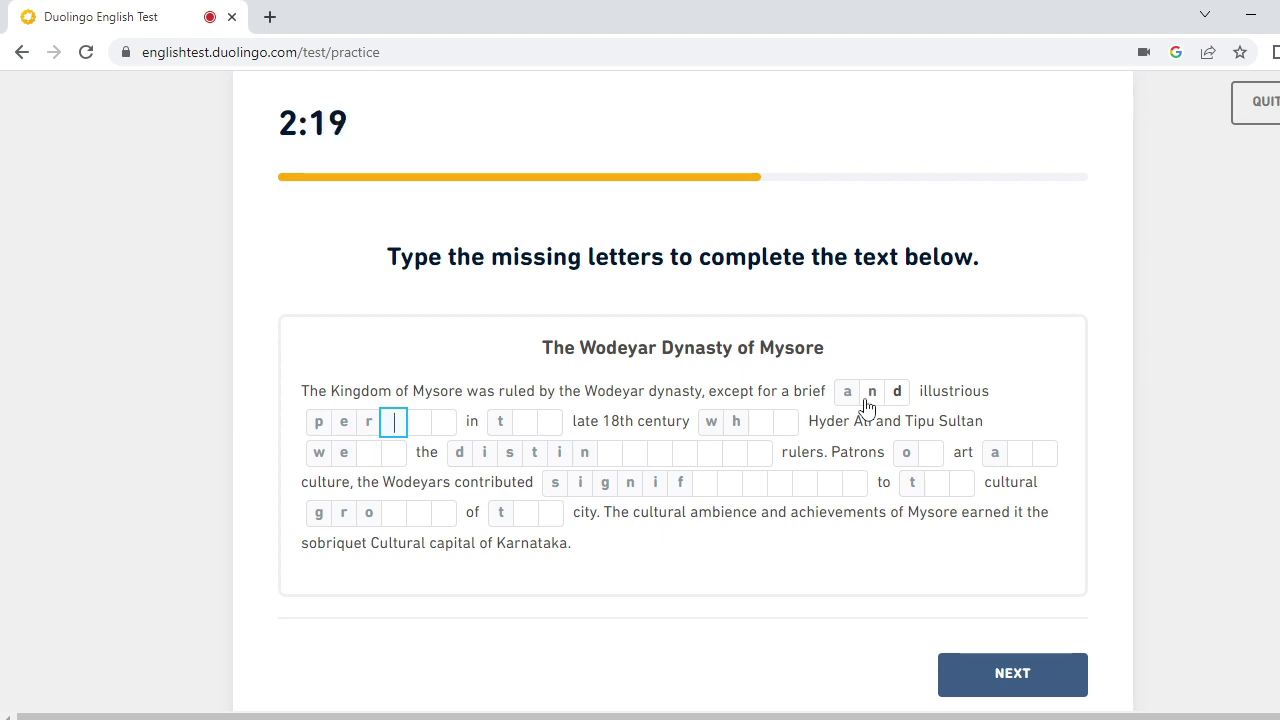
pyautogui.write('f')
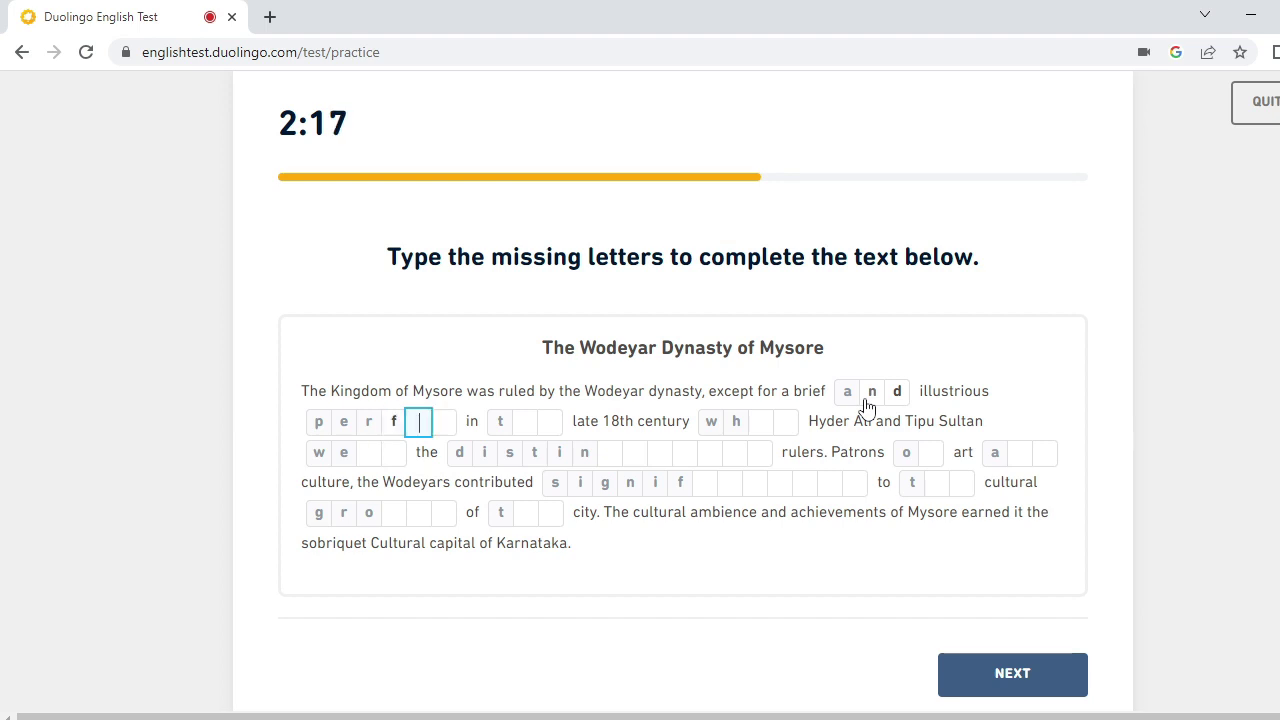
pyautogui.write('o')
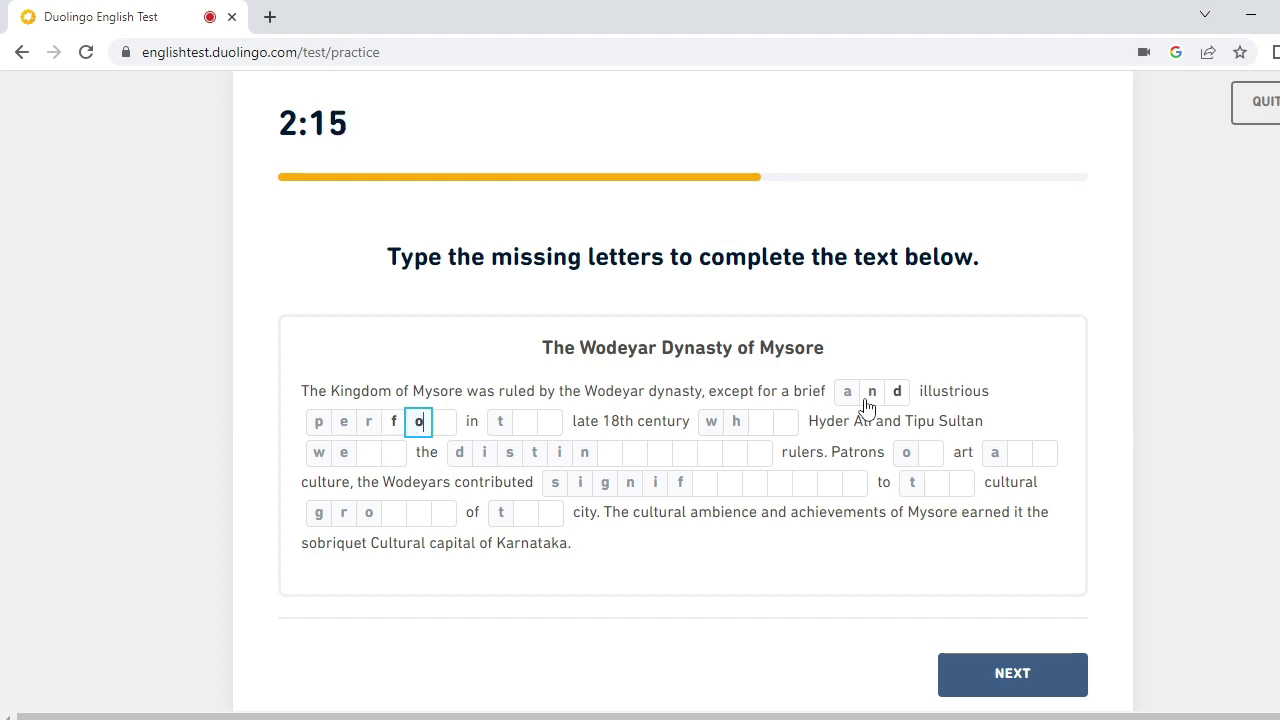
pyautogui.press('BackSpace')
pyautogui.press('BackSpace')
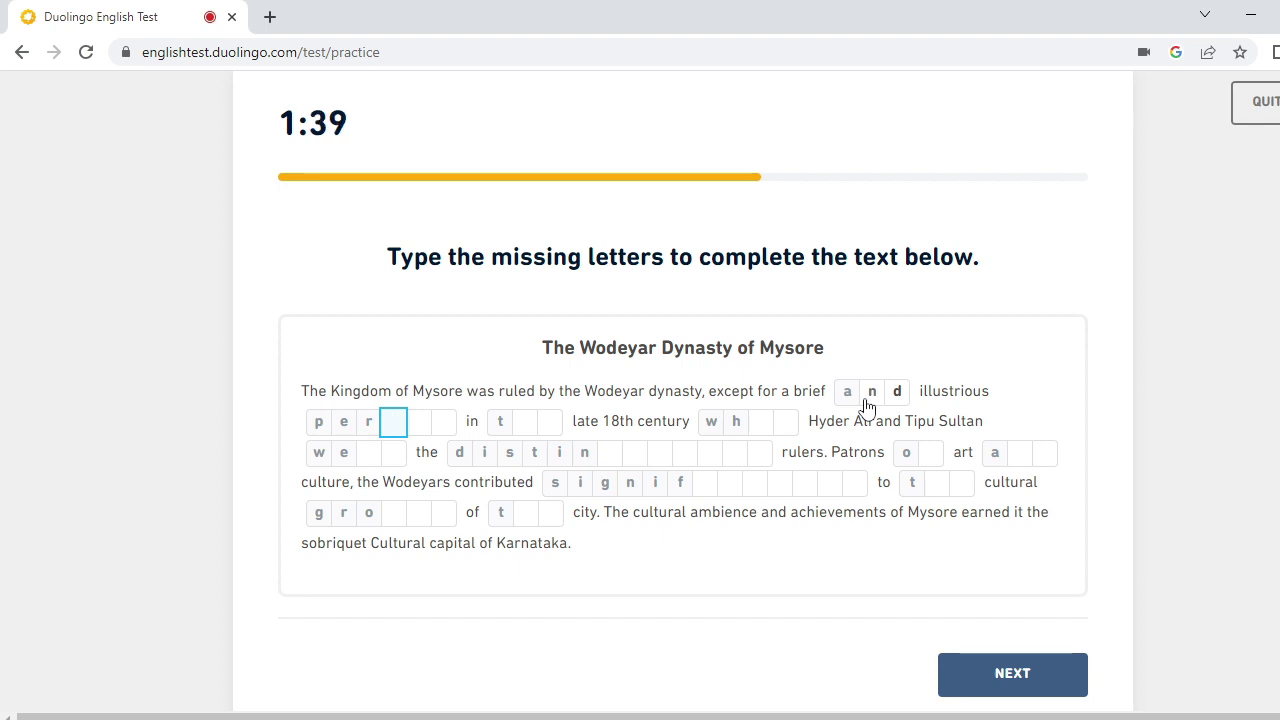
# Skip the "per" blank, complete the following ones as "the", "what" and "were", and enter "guish" after "distin".
pyautogui.click(521, 428)
pyautogui.write('he')
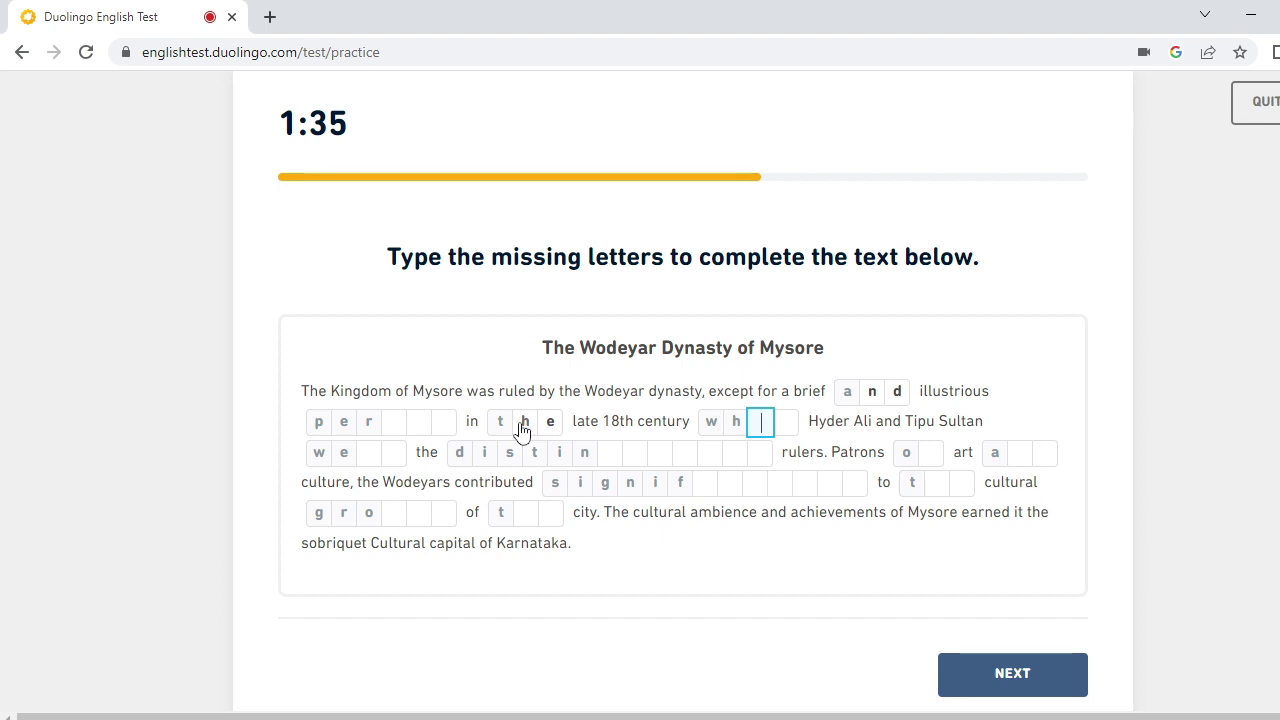
pyautogui.write('at')
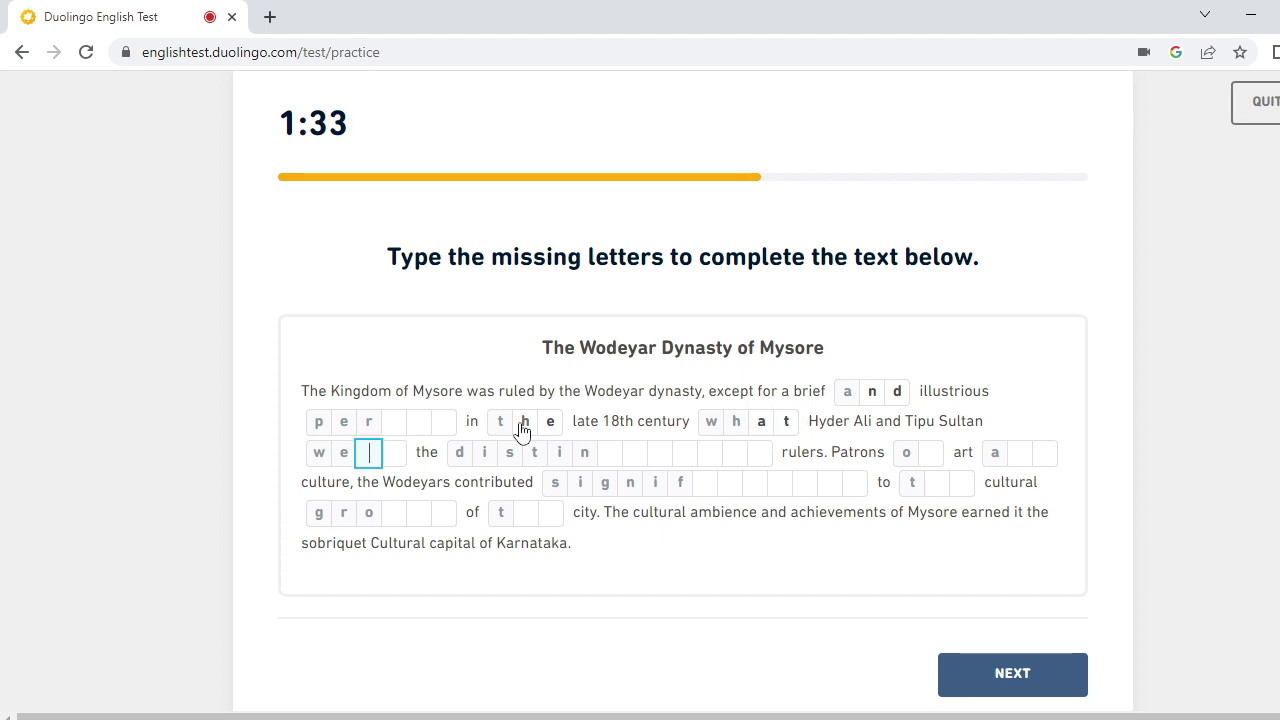
pyautogui.write('re')
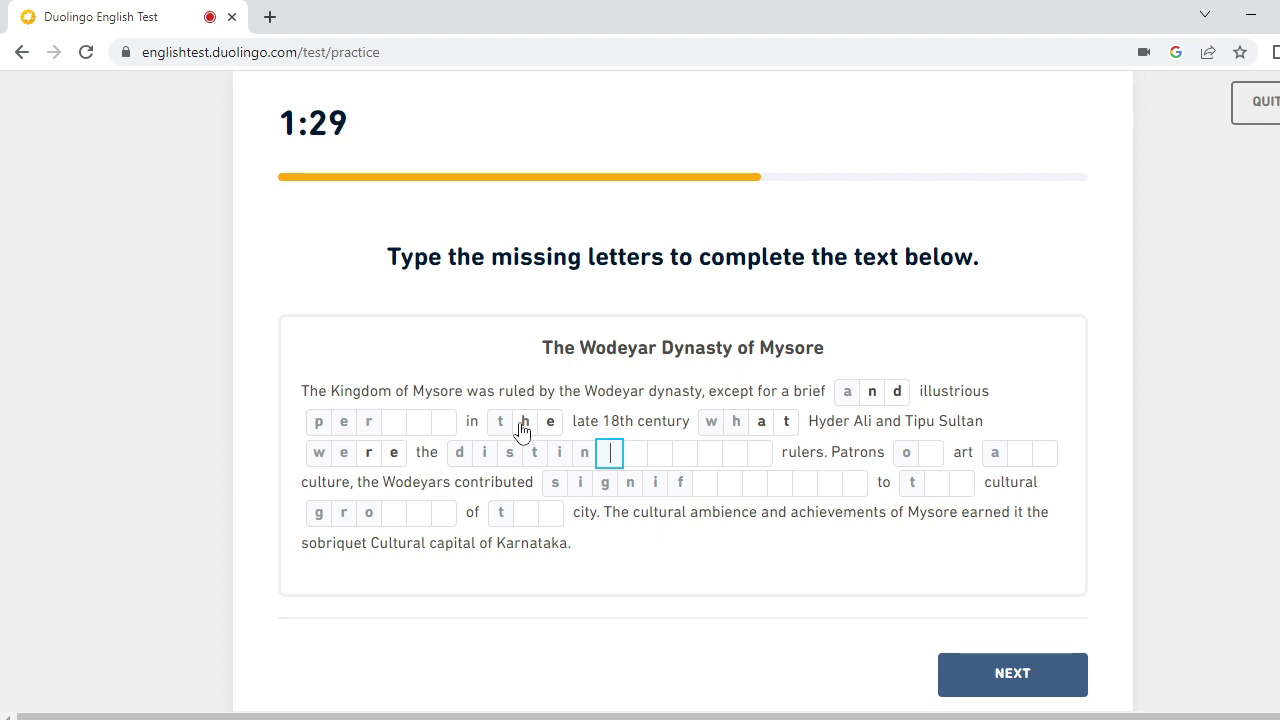
pyautogui.write('guish')
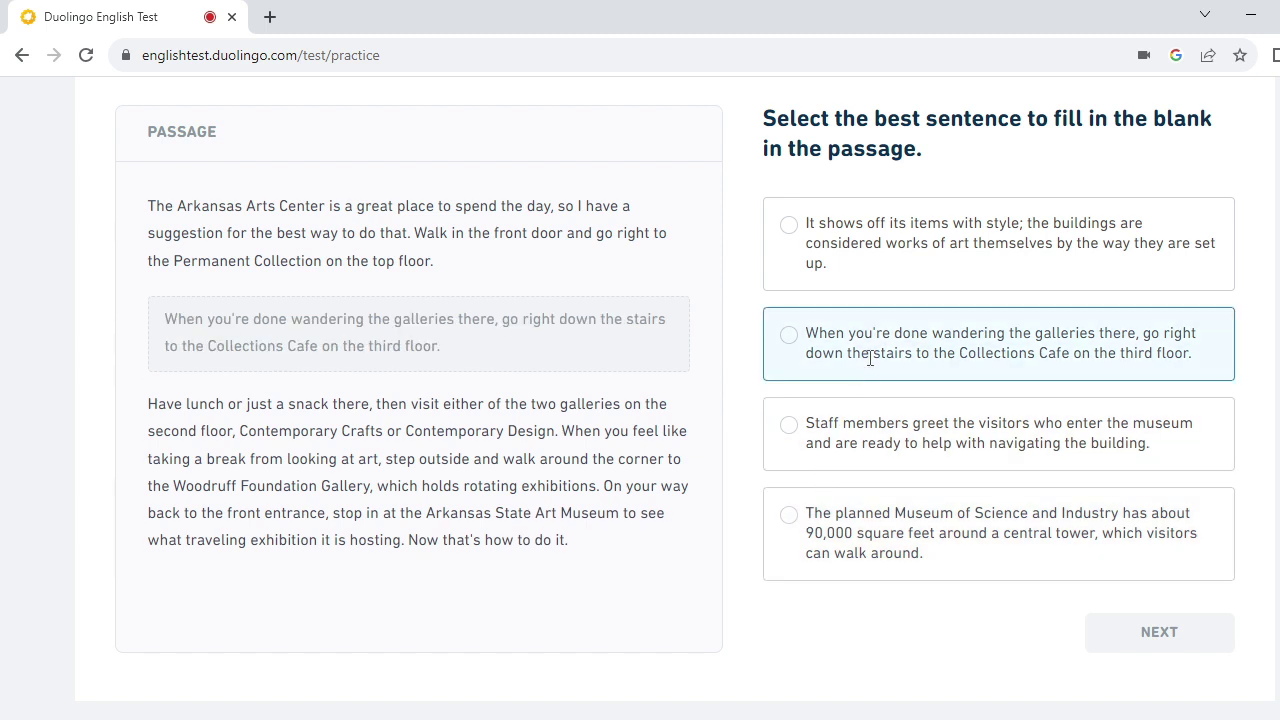
# Fill the passage gap with the sentence about going down the stairs to the Collections Cafe and submit it.
pyautogui.click(869, 358)
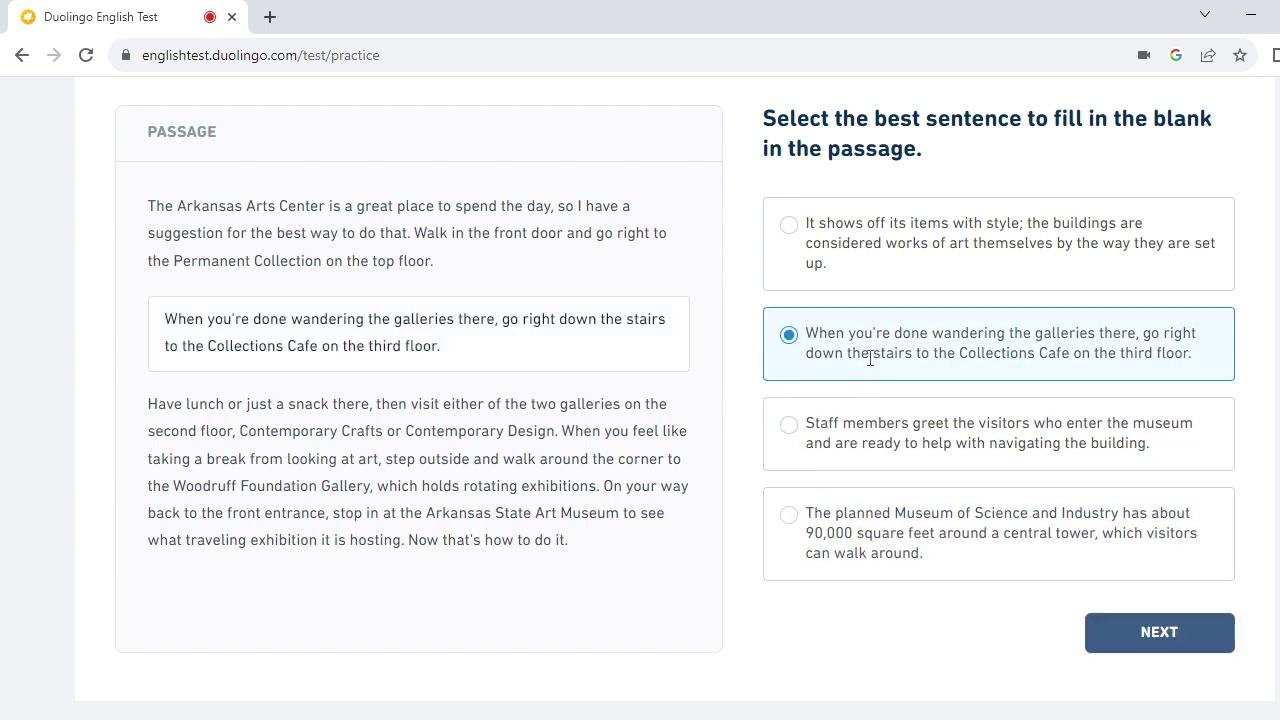
pyautogui.click(1152, 630)
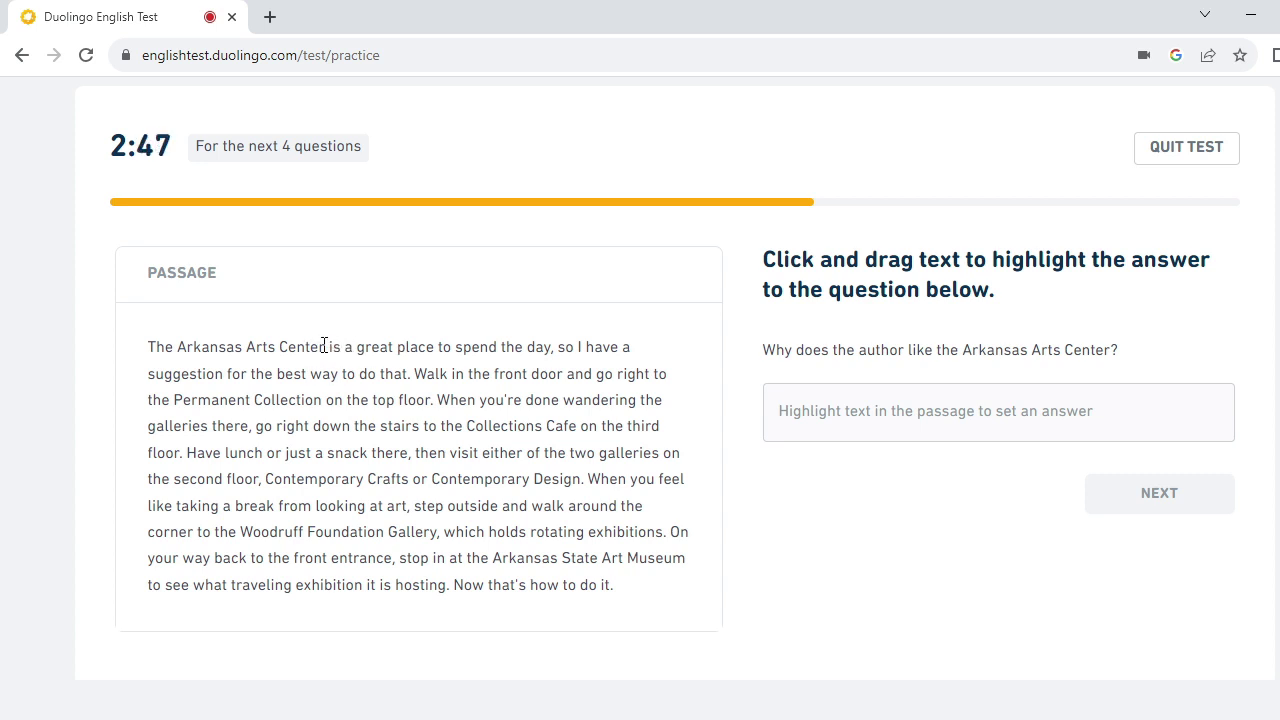
# Highlight "great place to spend the day," as the reason the author likes the Arkansas Arts Center and submit it.
pyautogui.moveTo(326, 346); pyautogui.dragTo(524, 373)
pyautogui.click(609, 315)
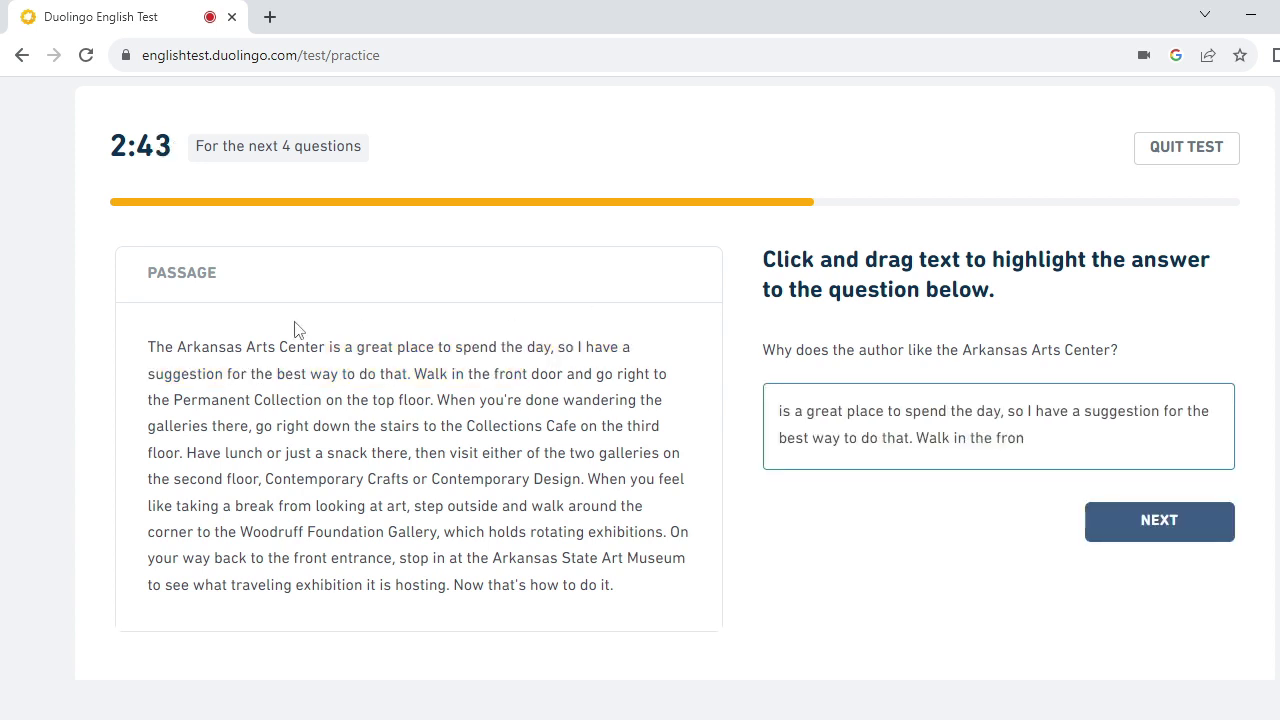
pyautogui.moveTo(355, 347); pyautogui.dragTo(556, 358)
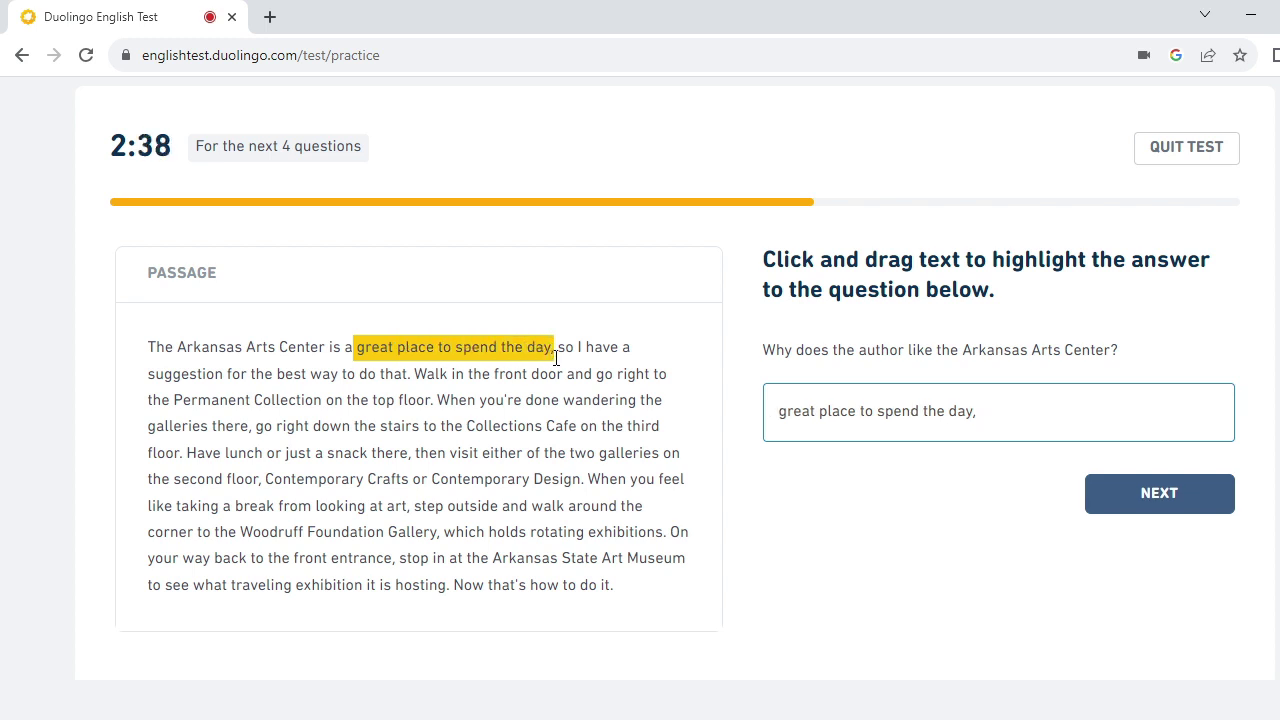
pyautogui.click(1100, 490)
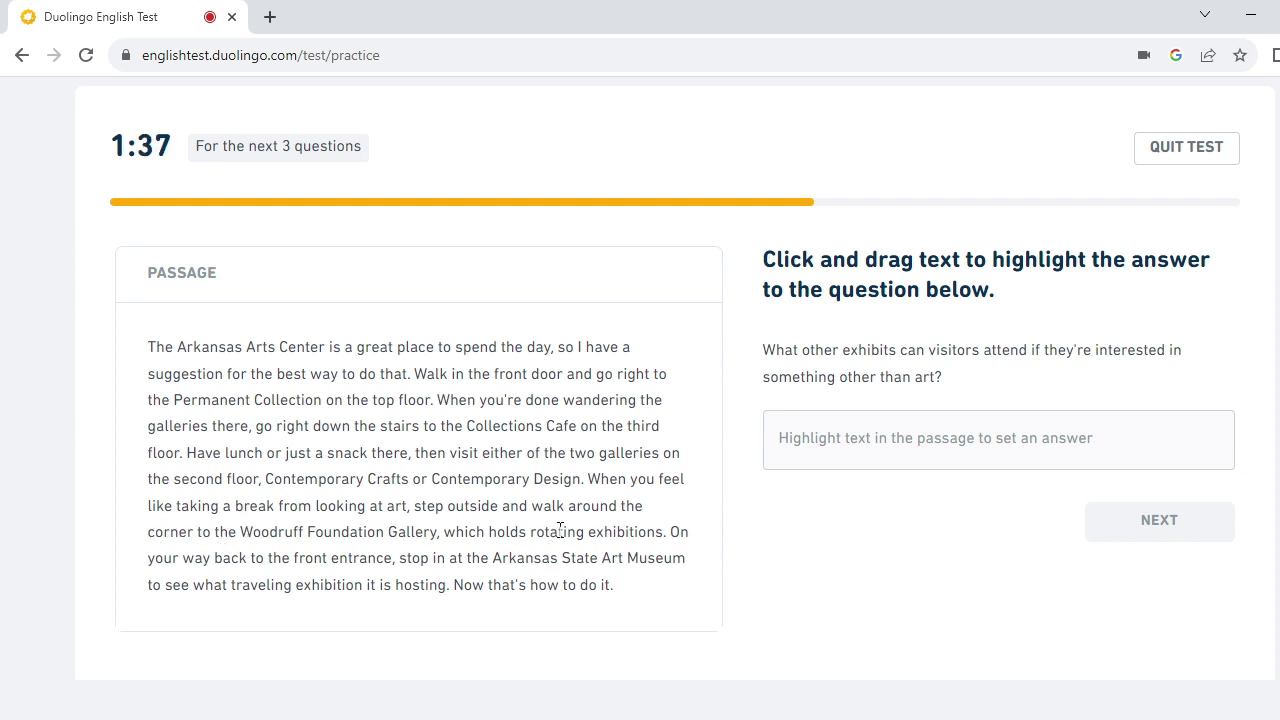
# Highlight the text from "walk around the corner to the Woodruff Foundation Gallery" through "rotating exhibitions" as the exhibits answer and submit it.
pyautogui.moveTo(531, 510); pyautogui.dragTo(437, 540)
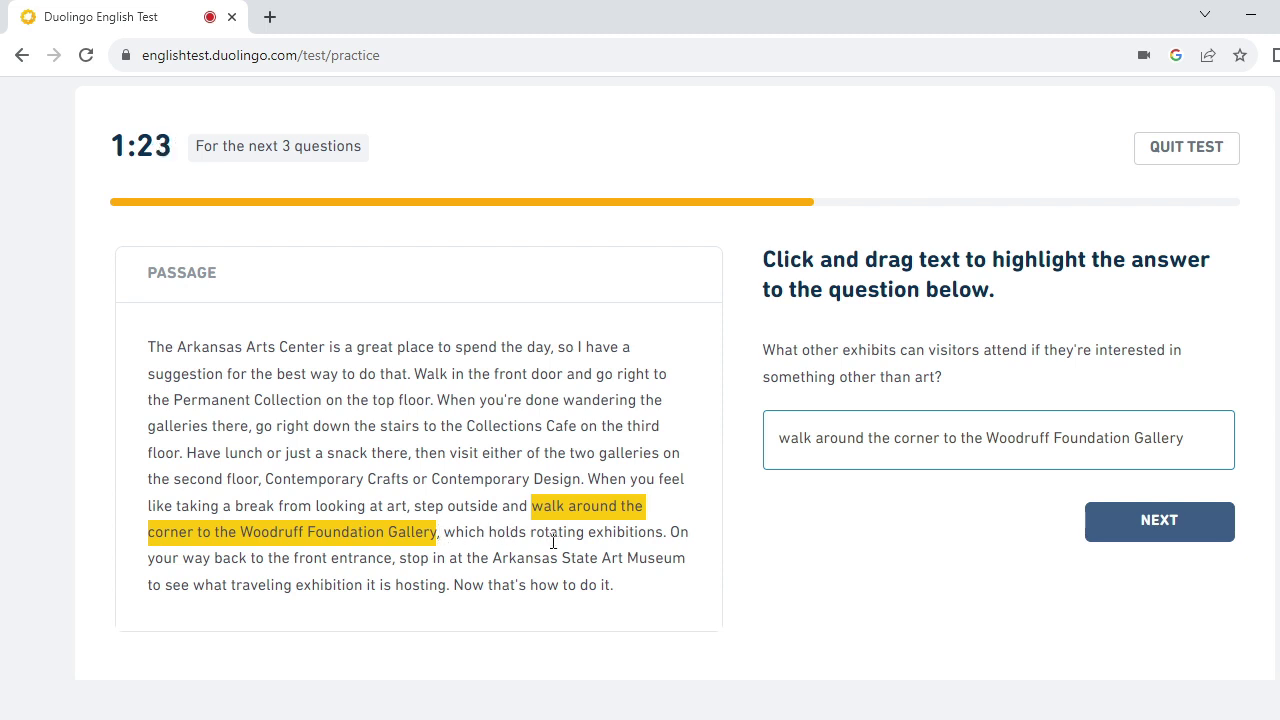
pyautogui.click(439, 531)
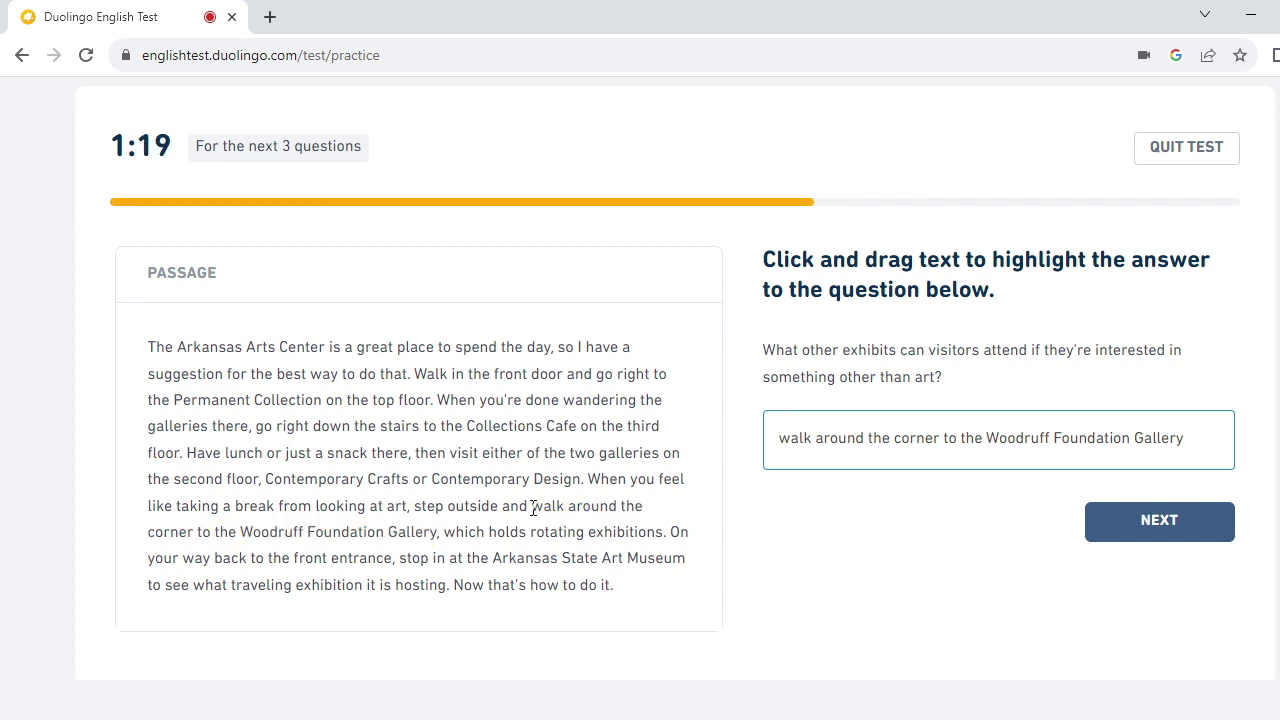
pyautogui.moveTo(533, 507); pyautogui.dragTo(666, 537)
pyautogui.click(1100, 557)
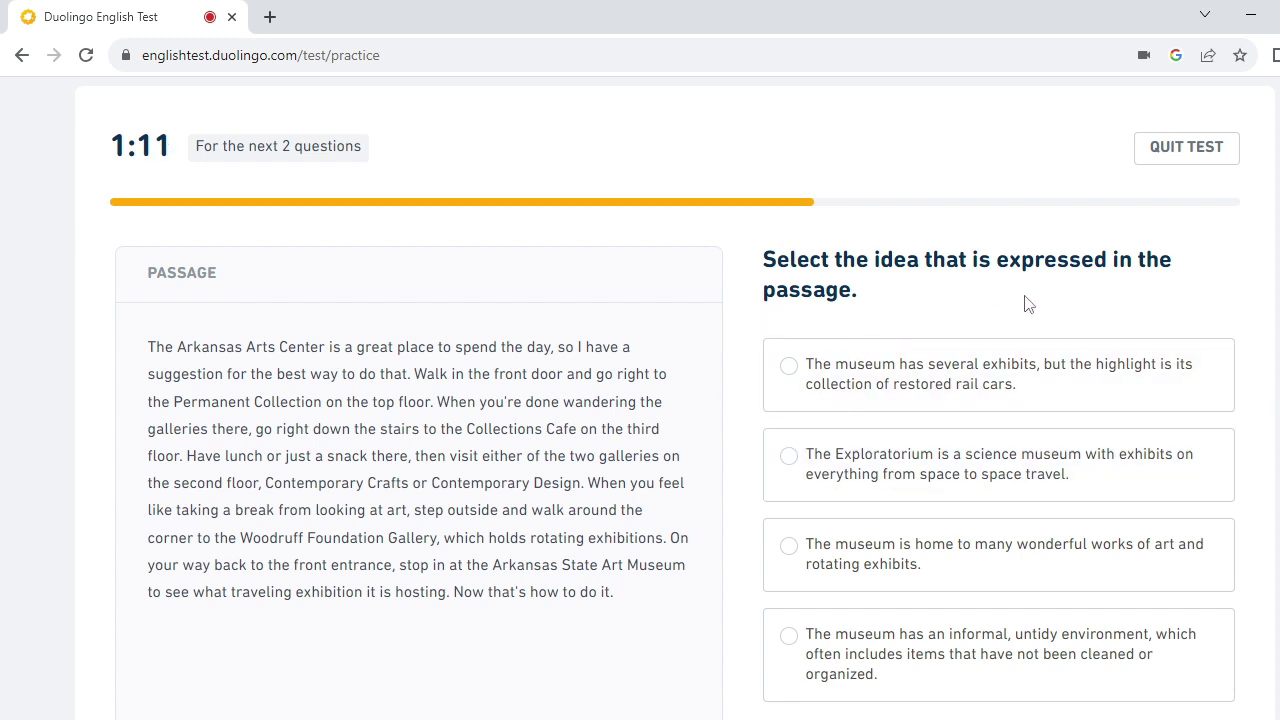
# Choose "The museum is home to many wonderful works of art and rotating exhibits." as the passage's idea and submit it.
pyautogui.scroll(-1, 1023, 303)
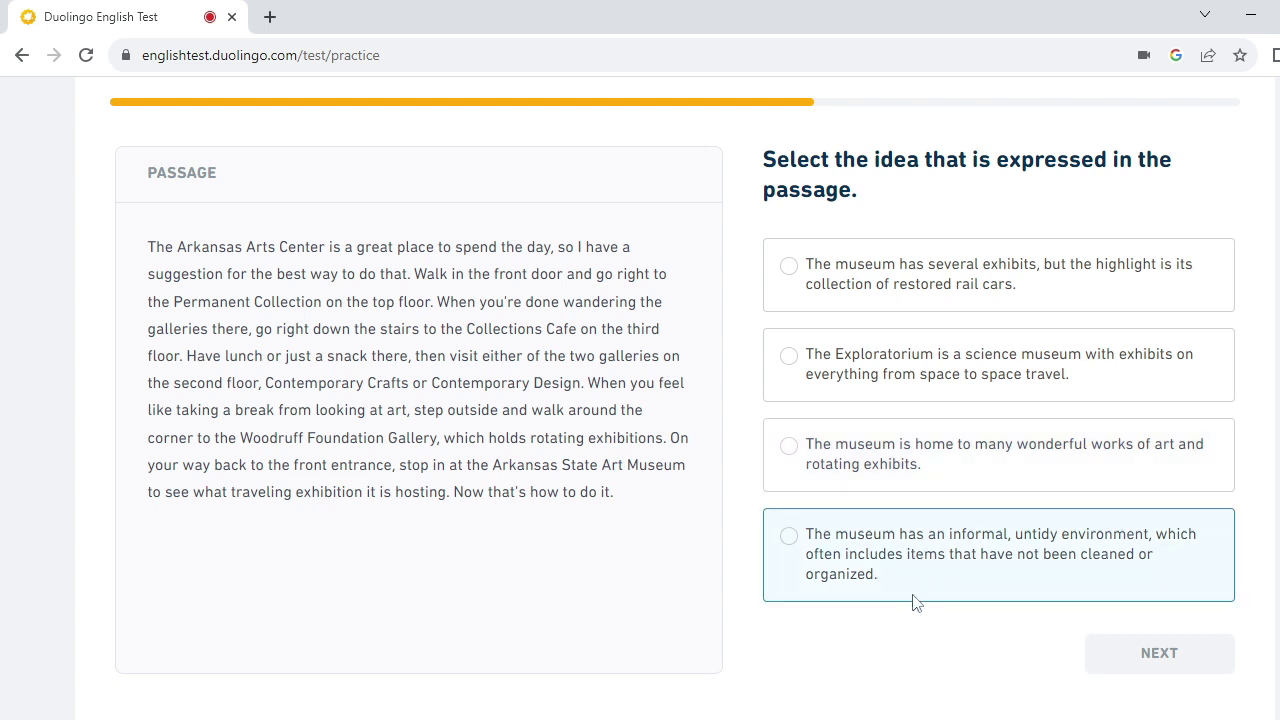
pyautogui.click(1000, 478)
pyautogui.click(1098, 668)
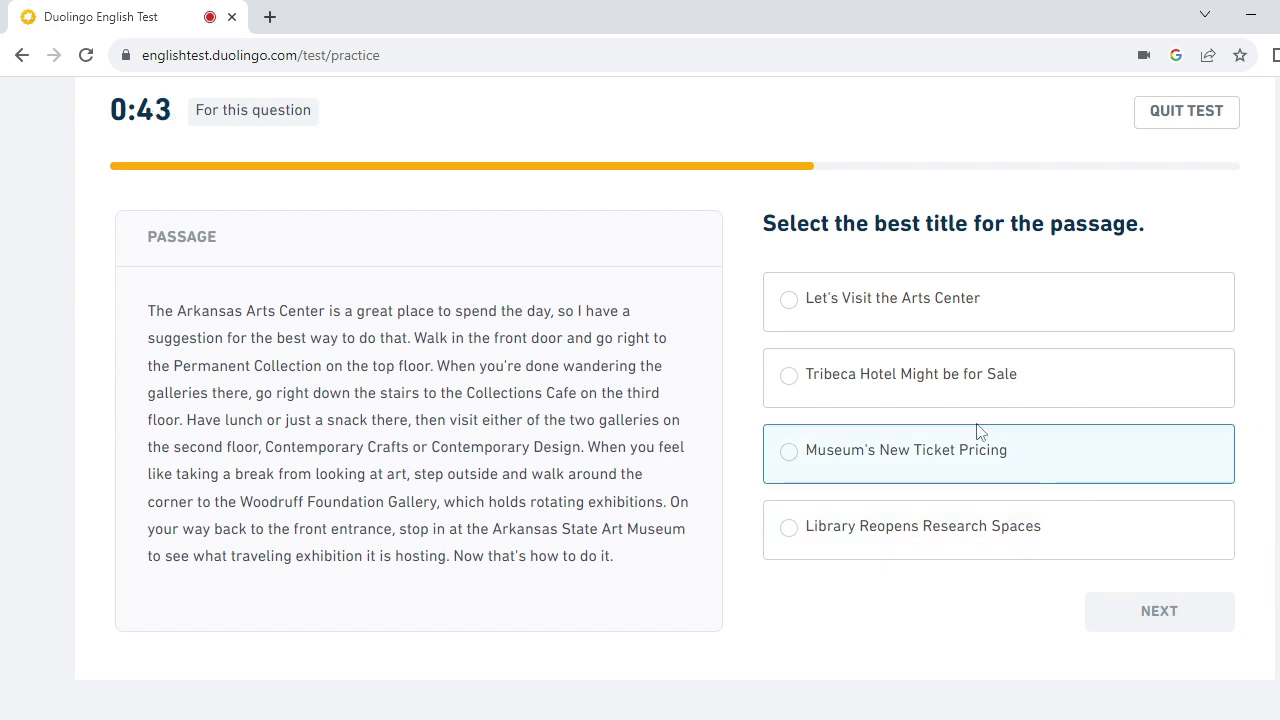
# Choose "Let's Visit the Arts Center" as the best title for the passage and submit it.
pyautogui.click(857, 327)
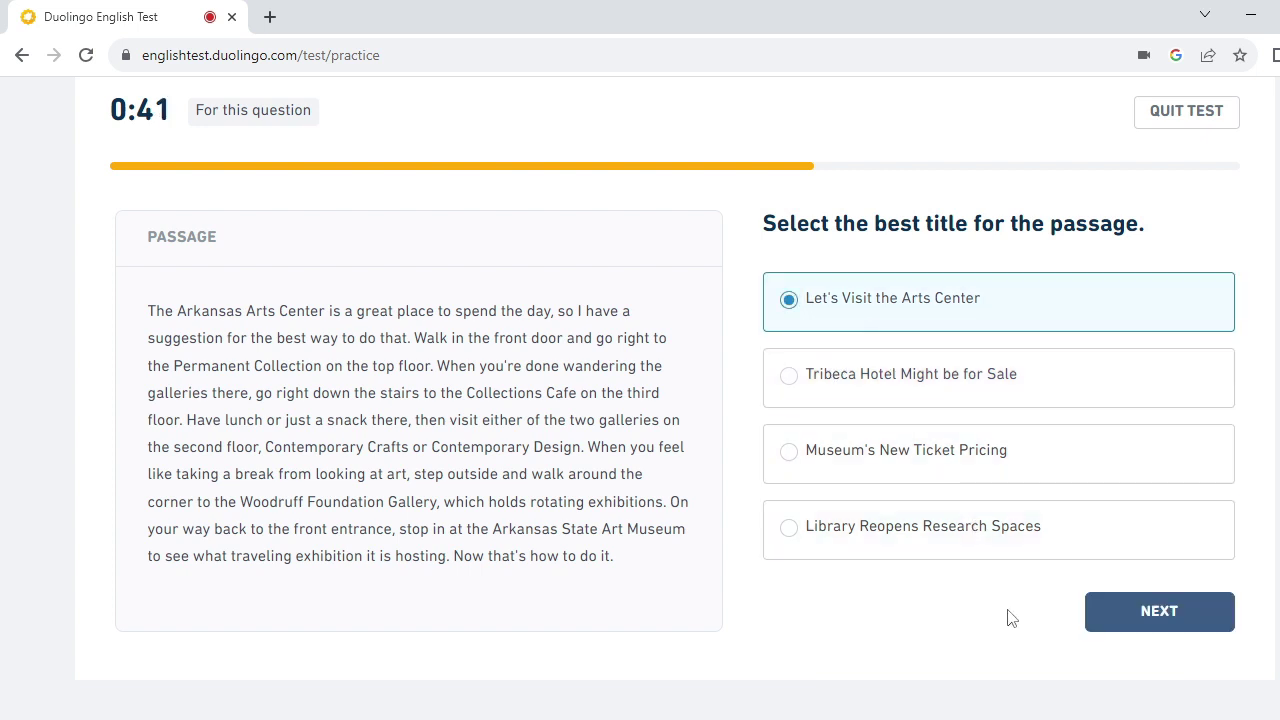
pyautogui.click(1143, 626)
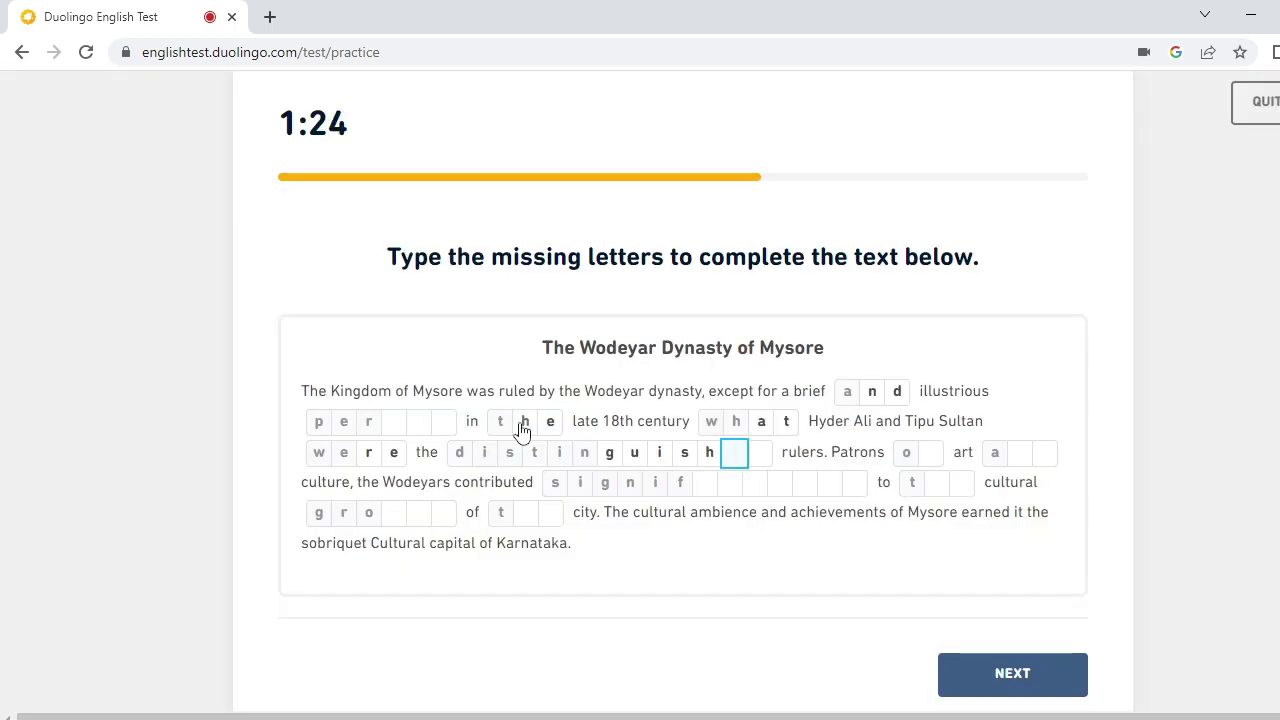
# Fill the missing letters in the Wodeyar Dynasty text to form "distinguishes", "on" and the "and" before "culture".
pyautogui.write('es')
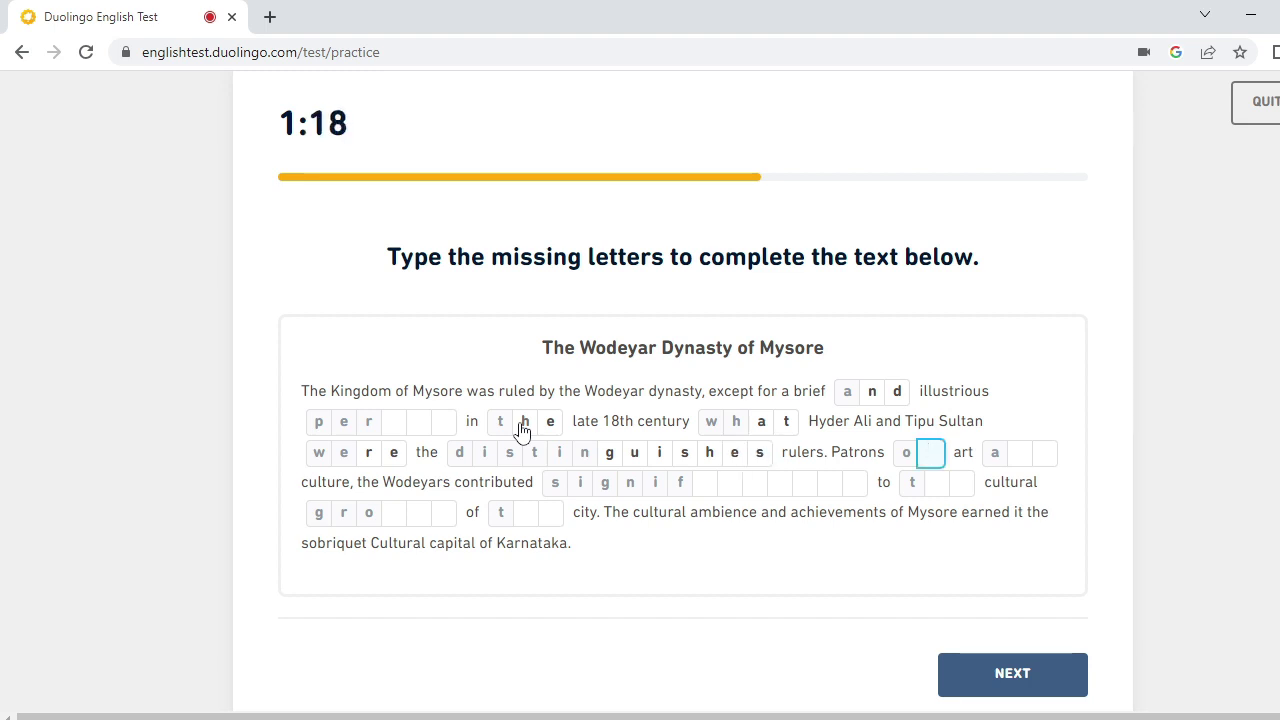
pyautogui.write('n')
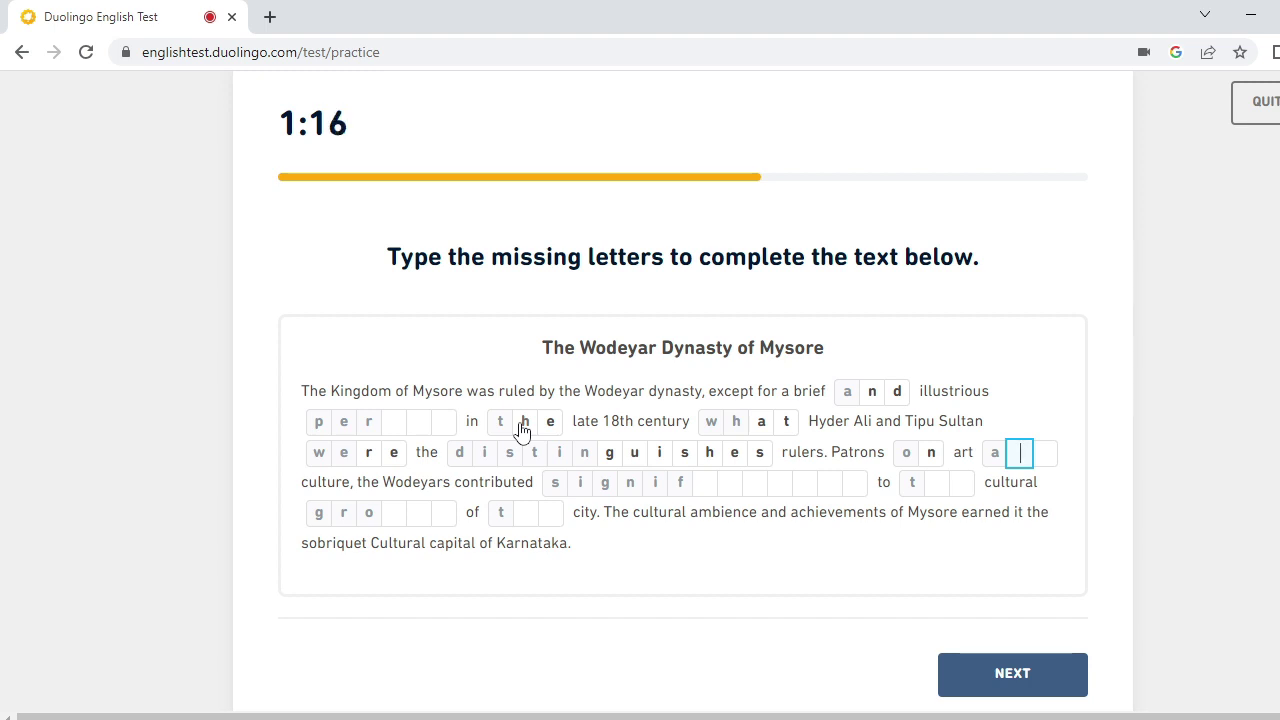
pyautogui.write('nd')
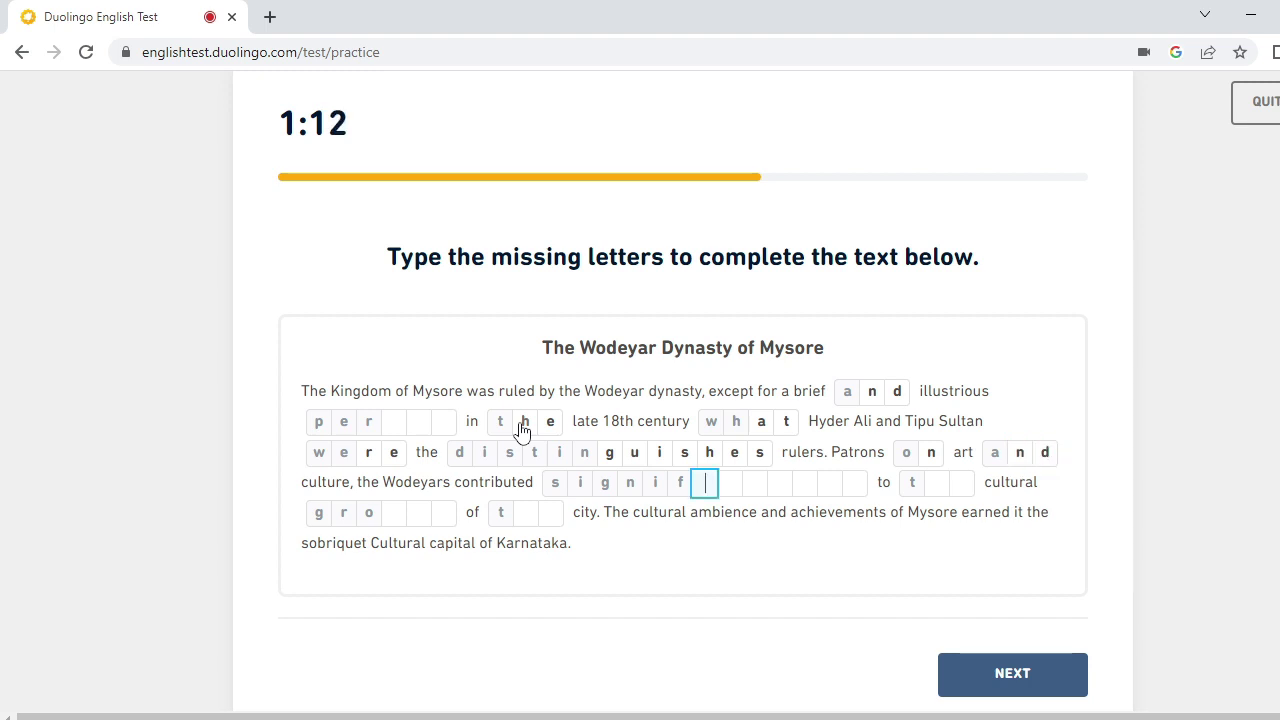
# Complete the word after "the Wodeyars contributed" as "significantly".
pyautogui.write('i')
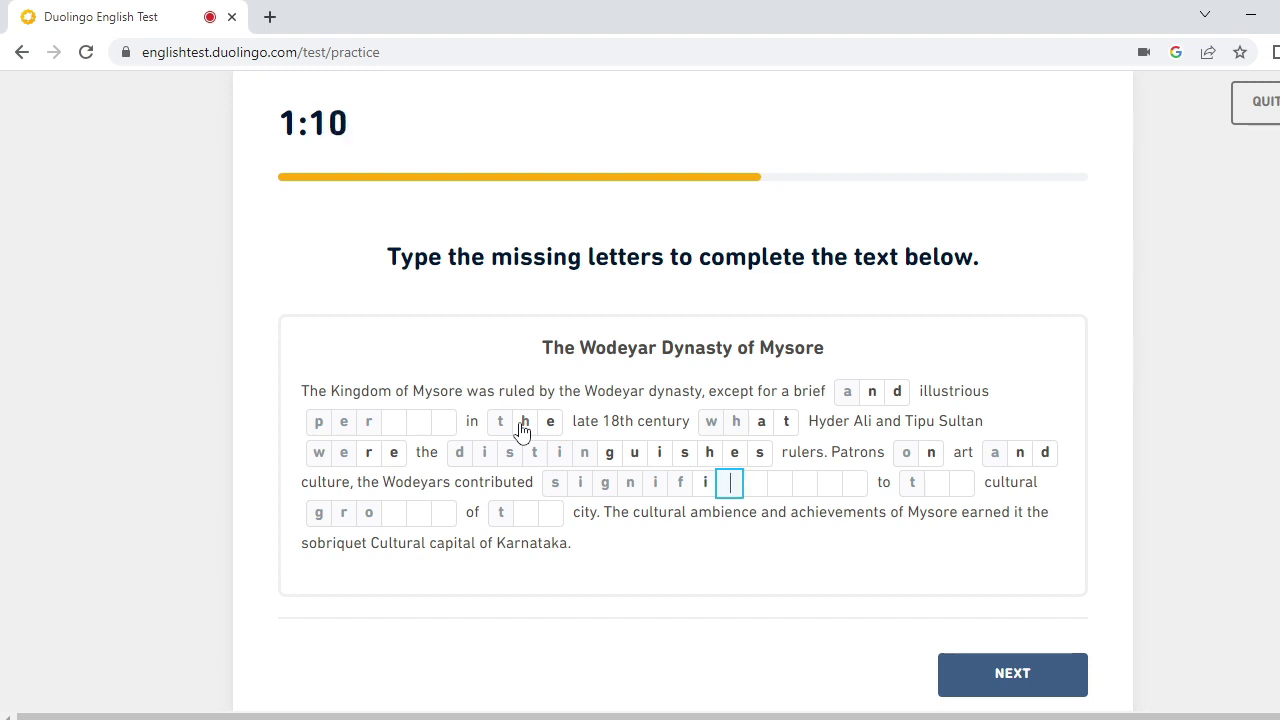
pyautogui.write('cante')
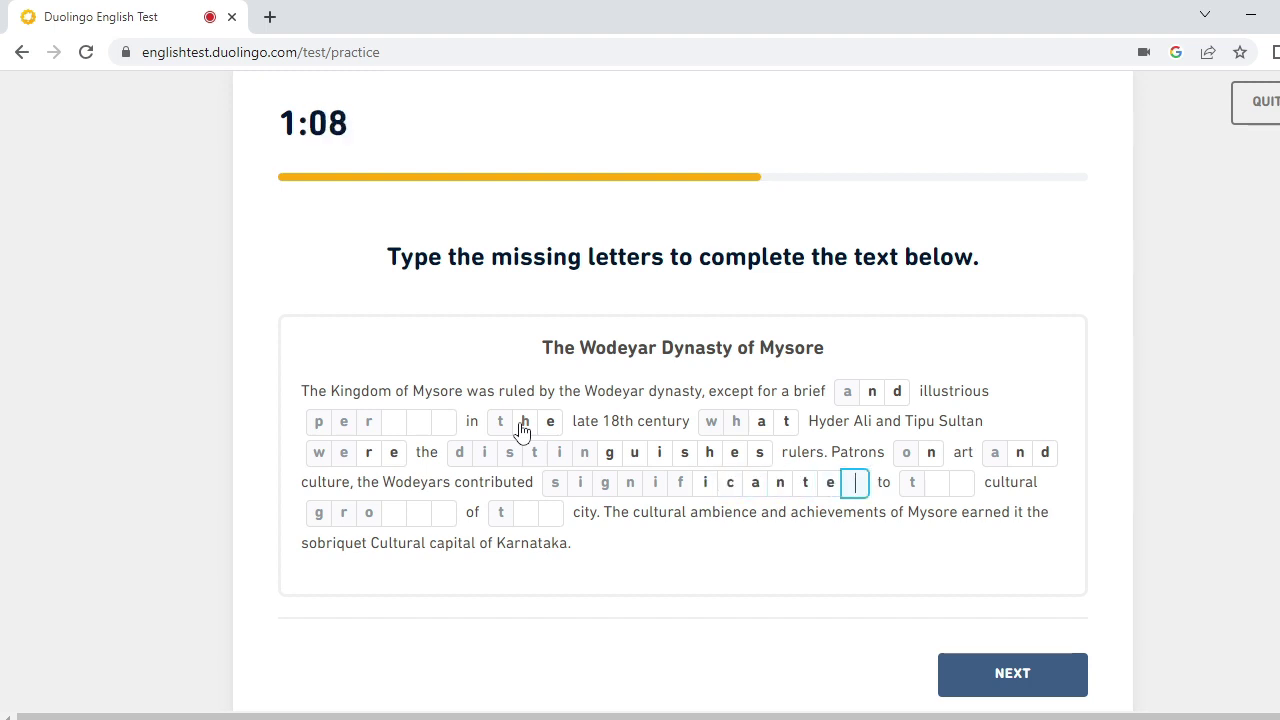
pyautogui.press('BackSpace')
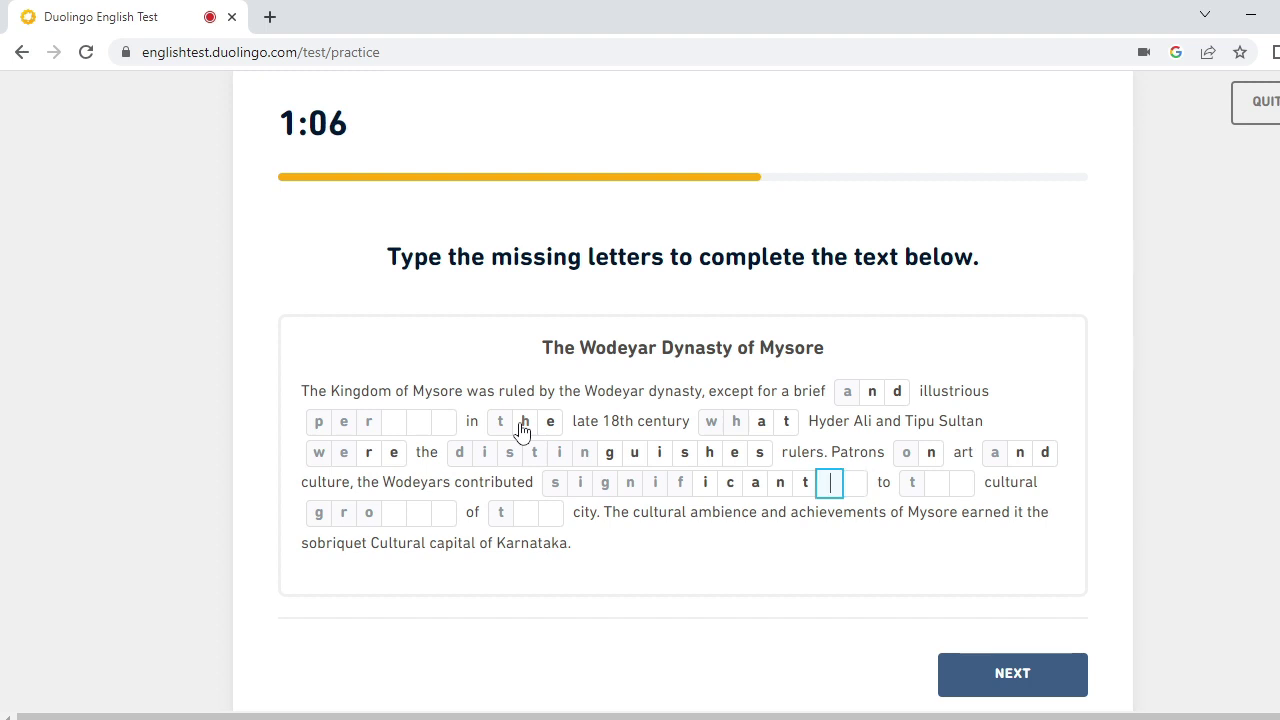
pyautogui.write('lt')
pyautogui.press('BackSpace')
pyautogui.press('BackSpace')
pyautogui.write('ly')
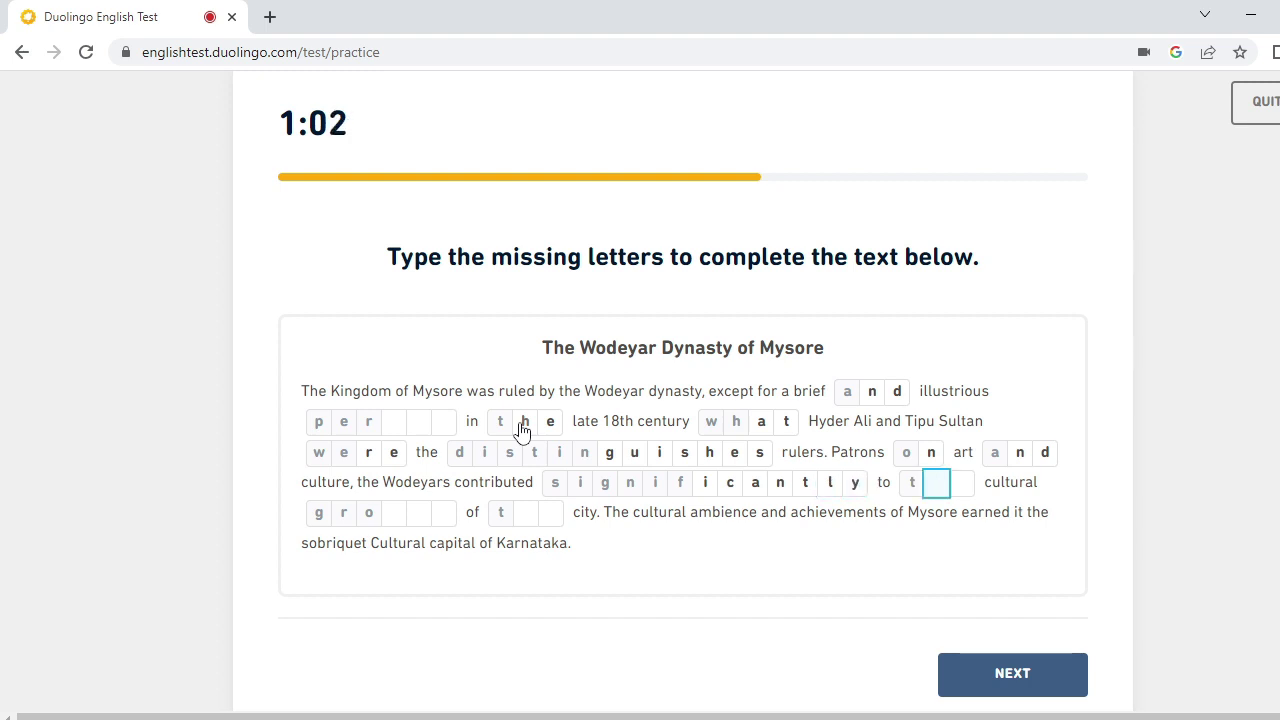
# Fill the remaining gaps around "cultural" and "city" with "the", "ground" and "the".
pyautogui.write('he')
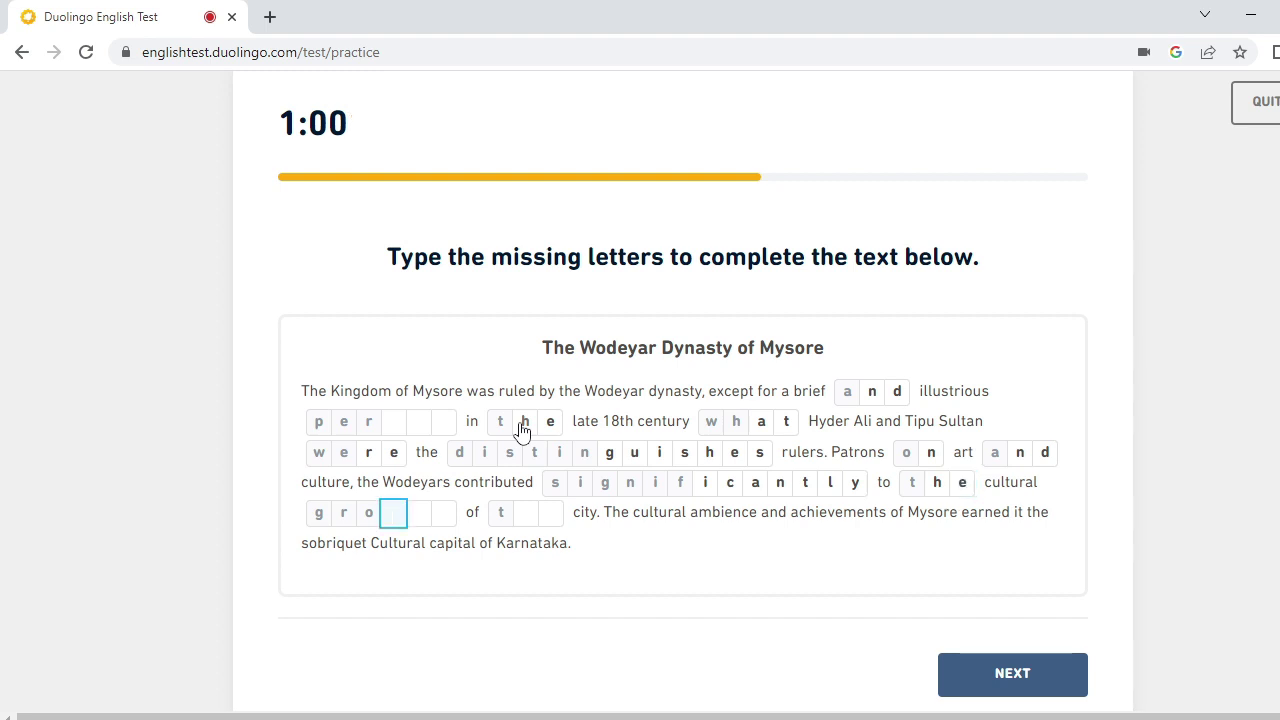
pyautogui.write('und')
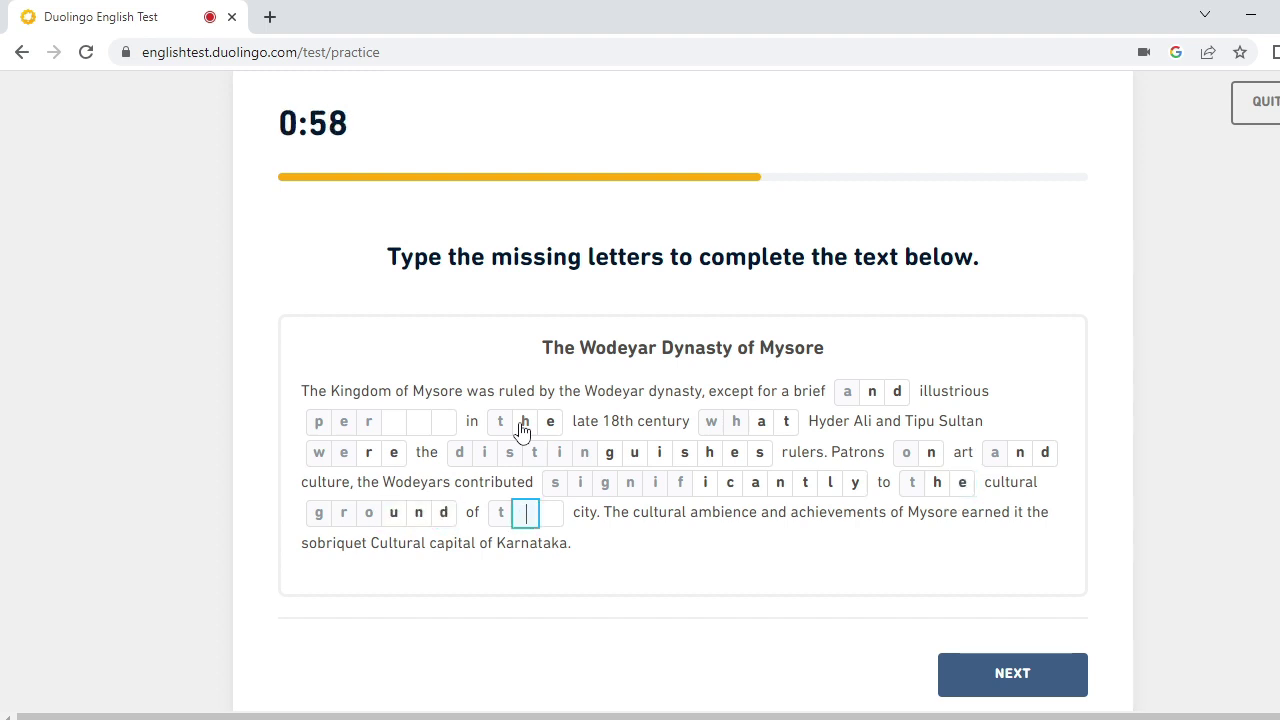
pyautogui.write('he')
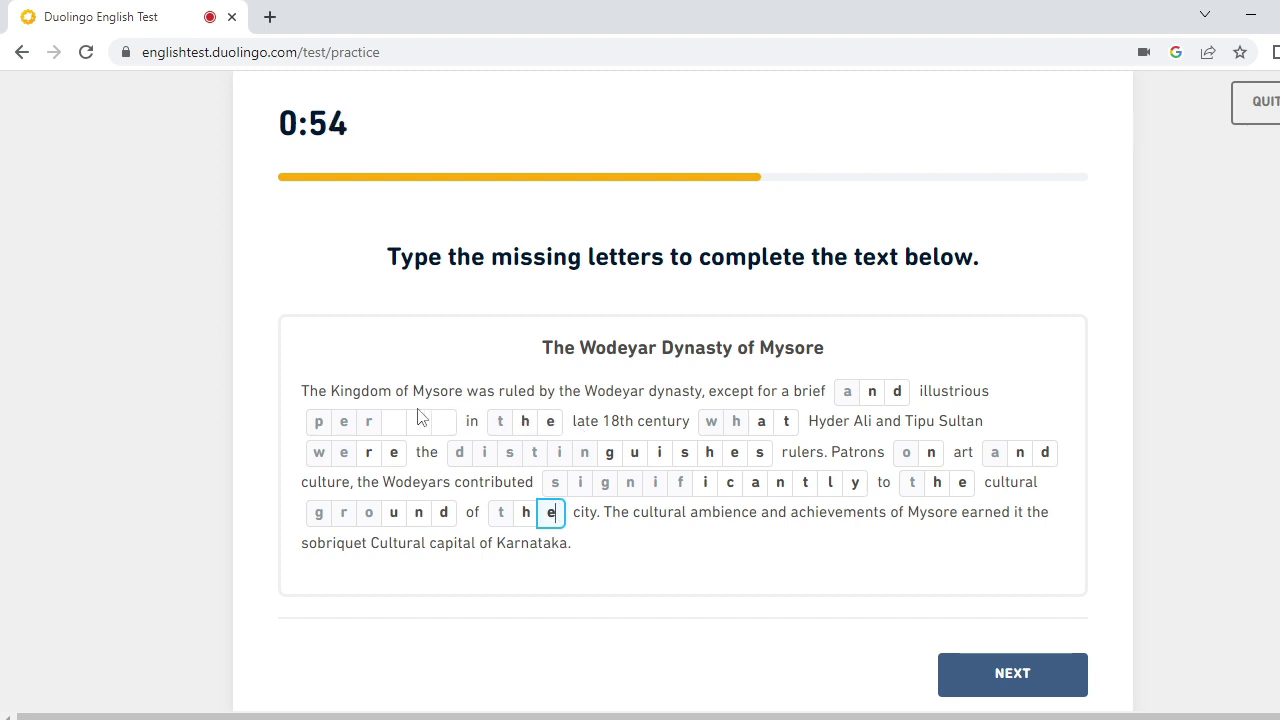
pyautogui.click(394, 428)
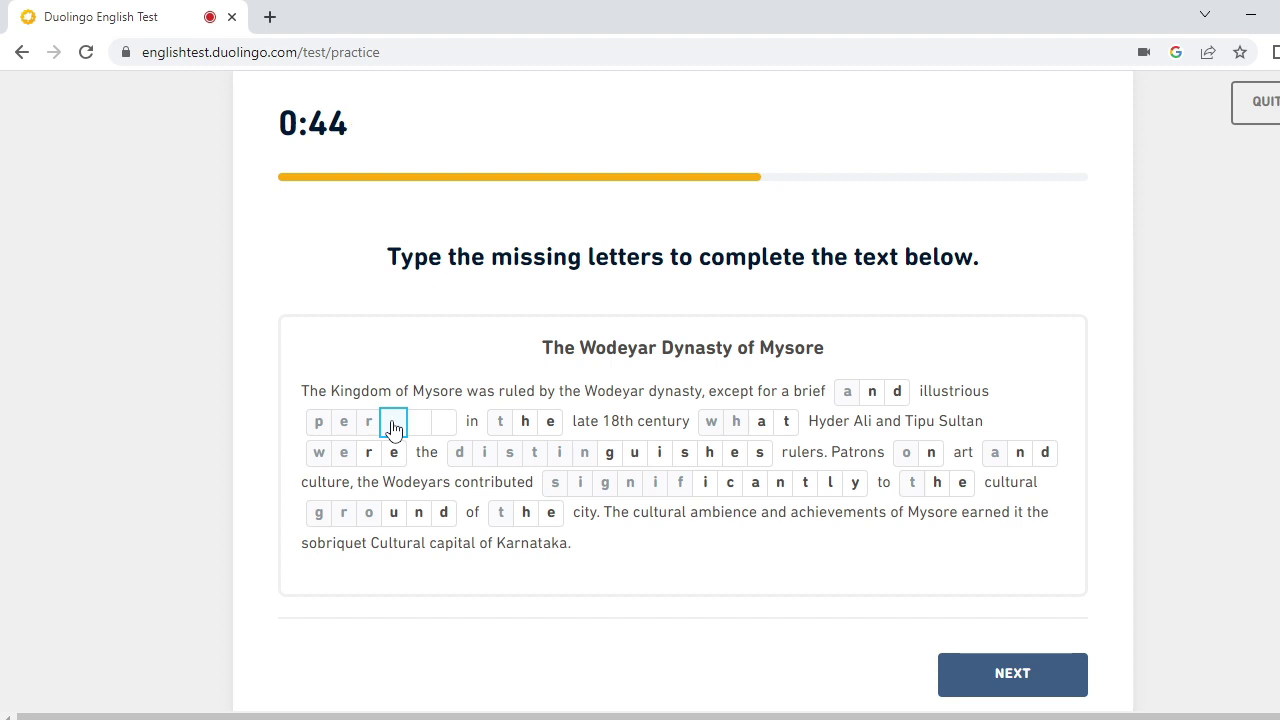
pyautogui.write('cen')
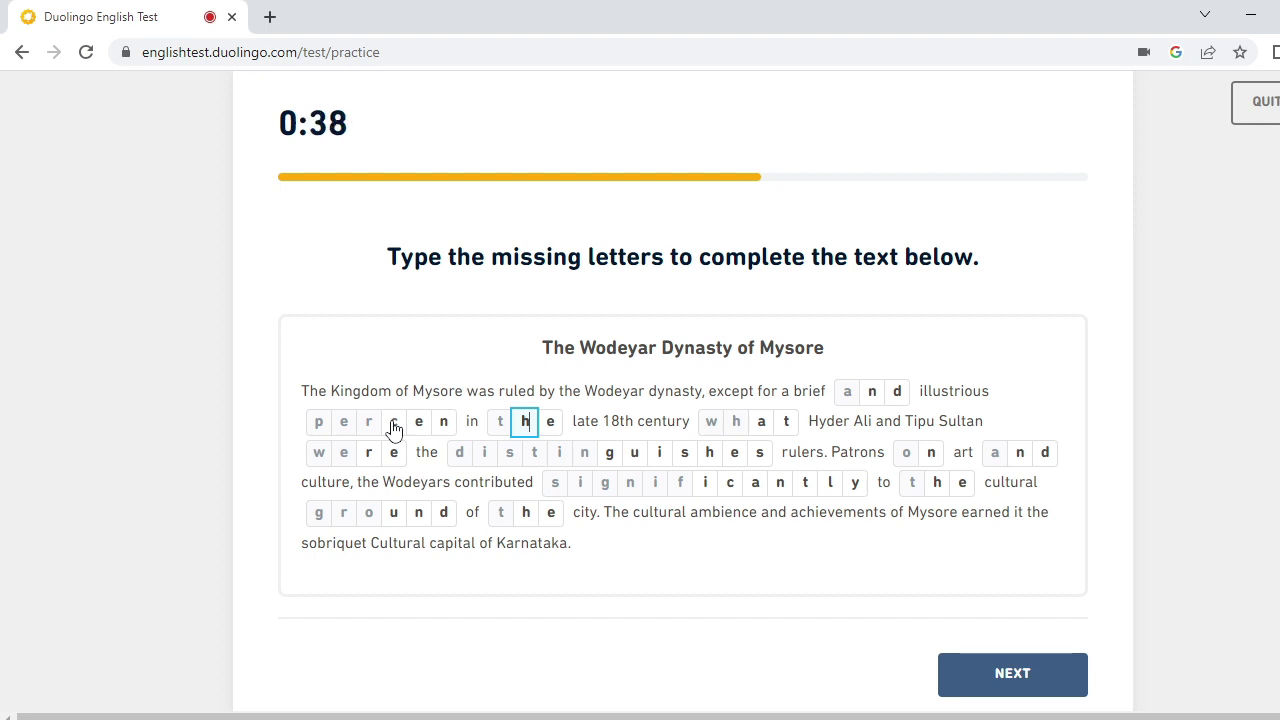
pyautogui.hotkey('shift', 'Tab')
pyautogui.hotkey('shift', 'Tab')
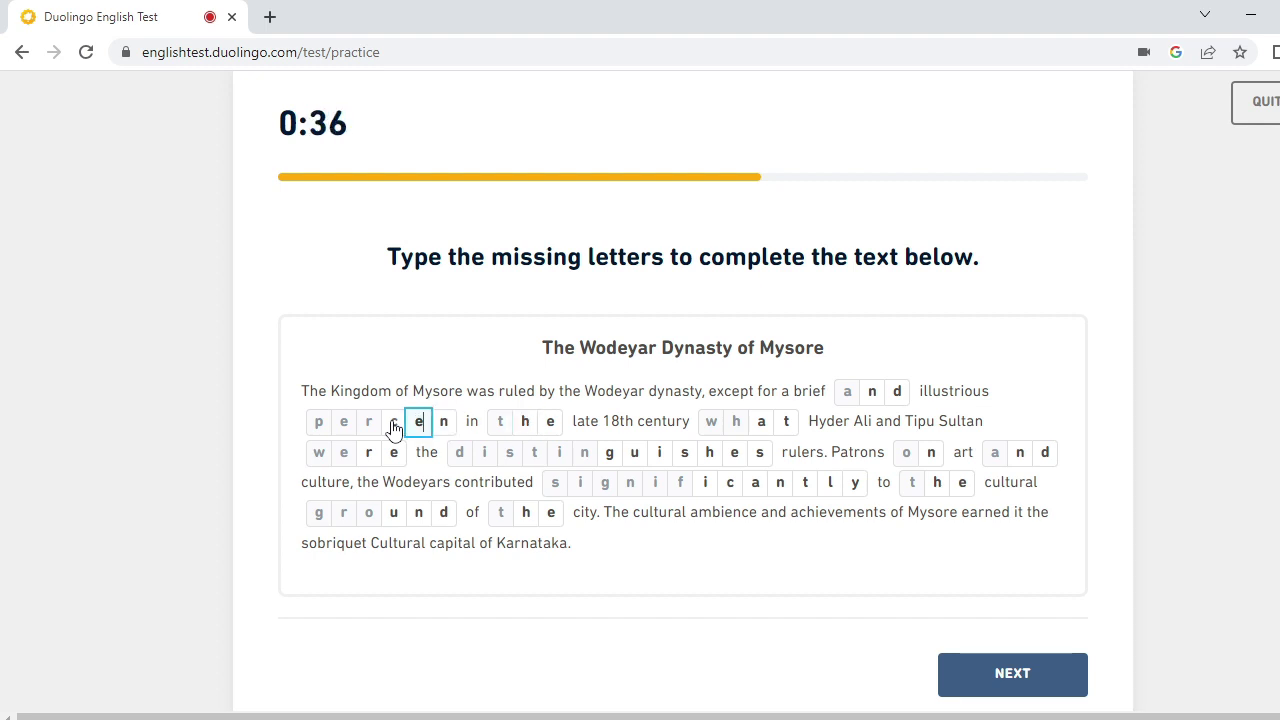
pyautogui.press('Tab')
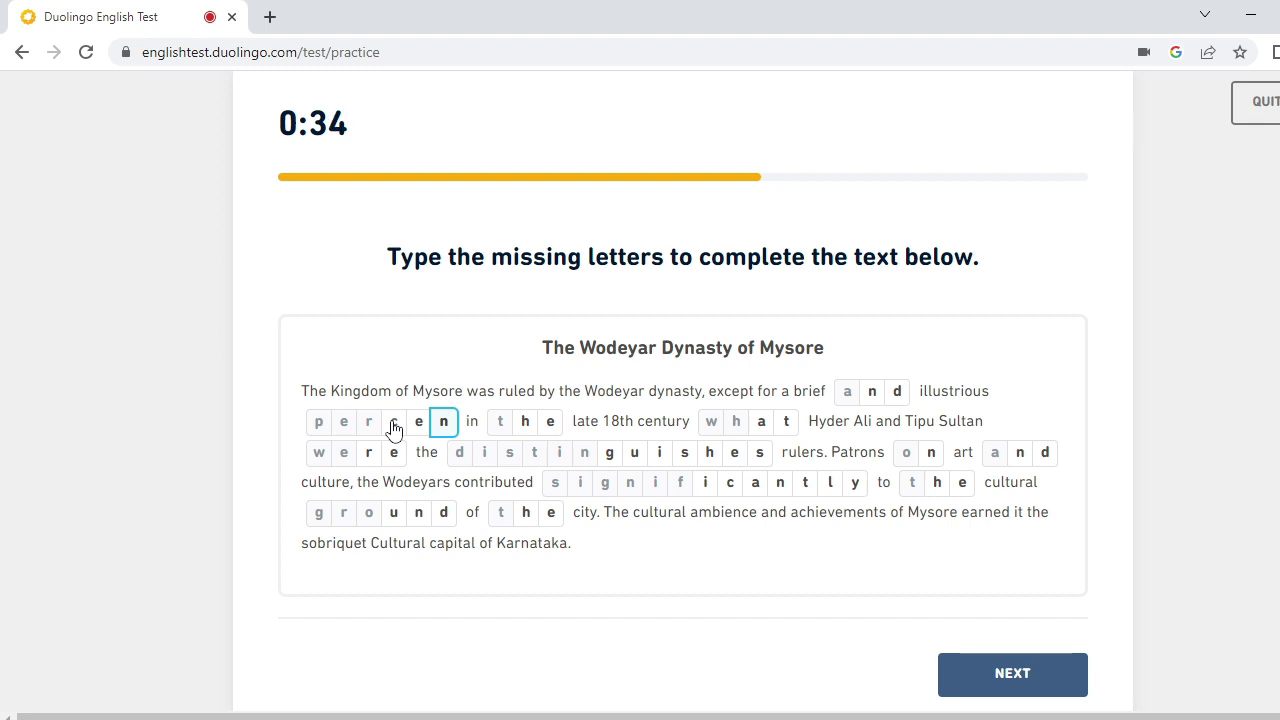
pyautogui.press('BackSpace')
pyautogui.press('BackSpace')
pyautogui.press('BackSpace')
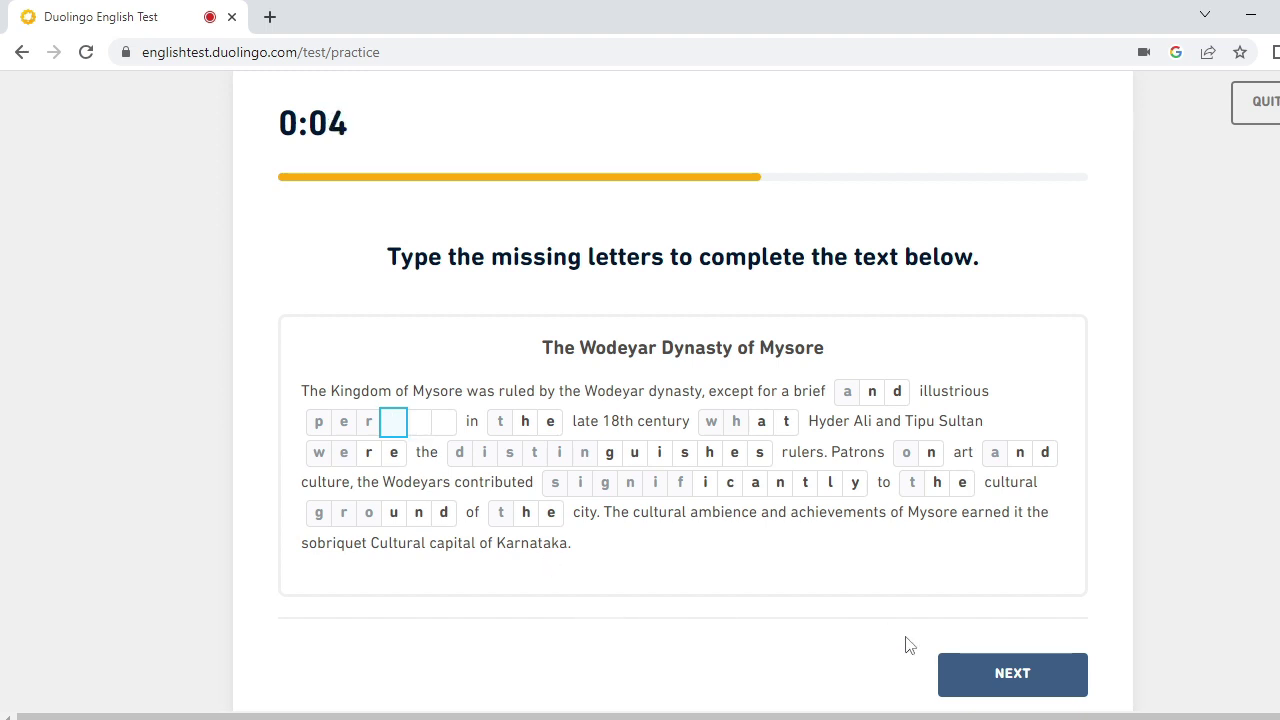
# Submit the Wodeyar Dynasty text and start the conversation about changing the library science concentration.
pyautogui.click(978, 677)
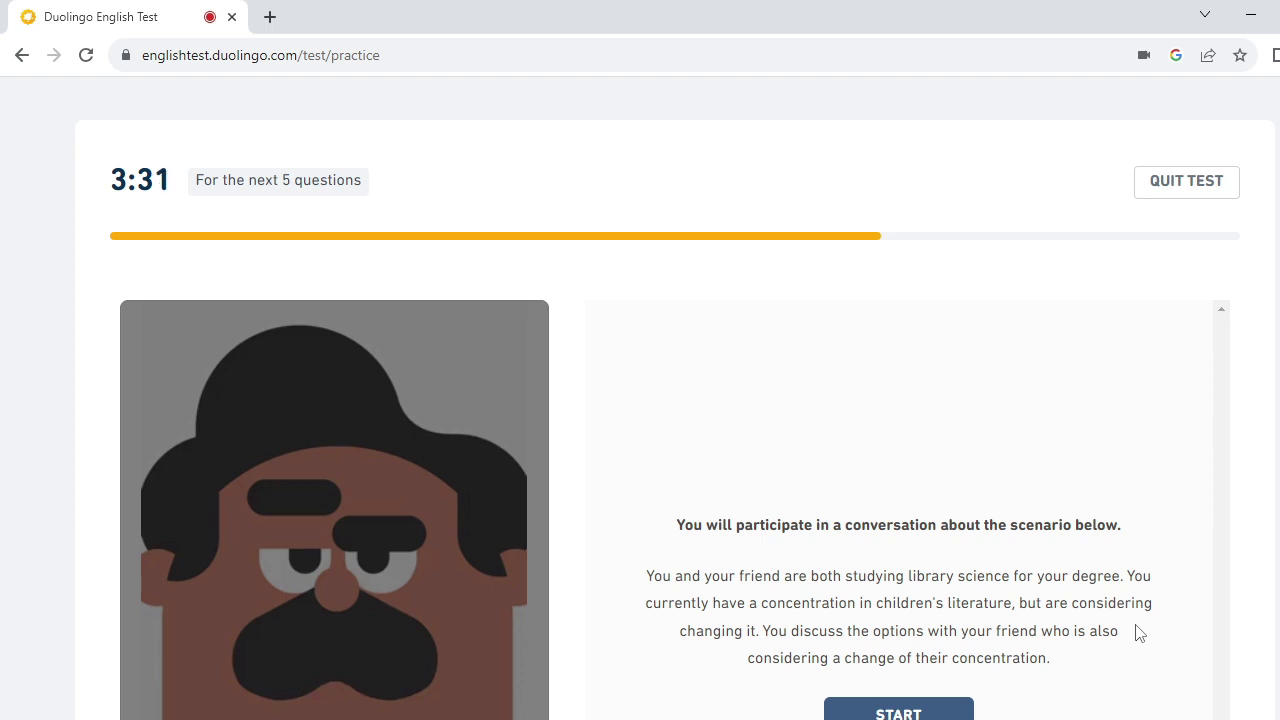
pyautogui.scroll(-1, 1166, 691)
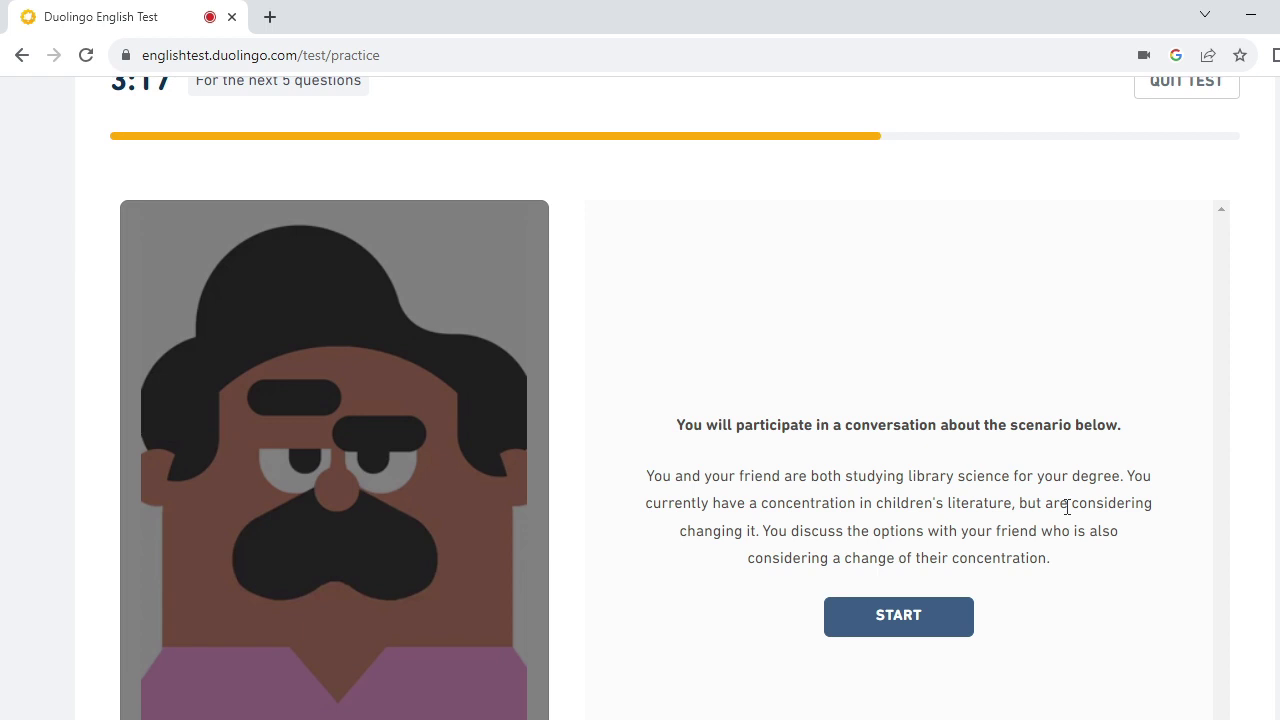
pyautogui.scroll(-1, 1087, 537)
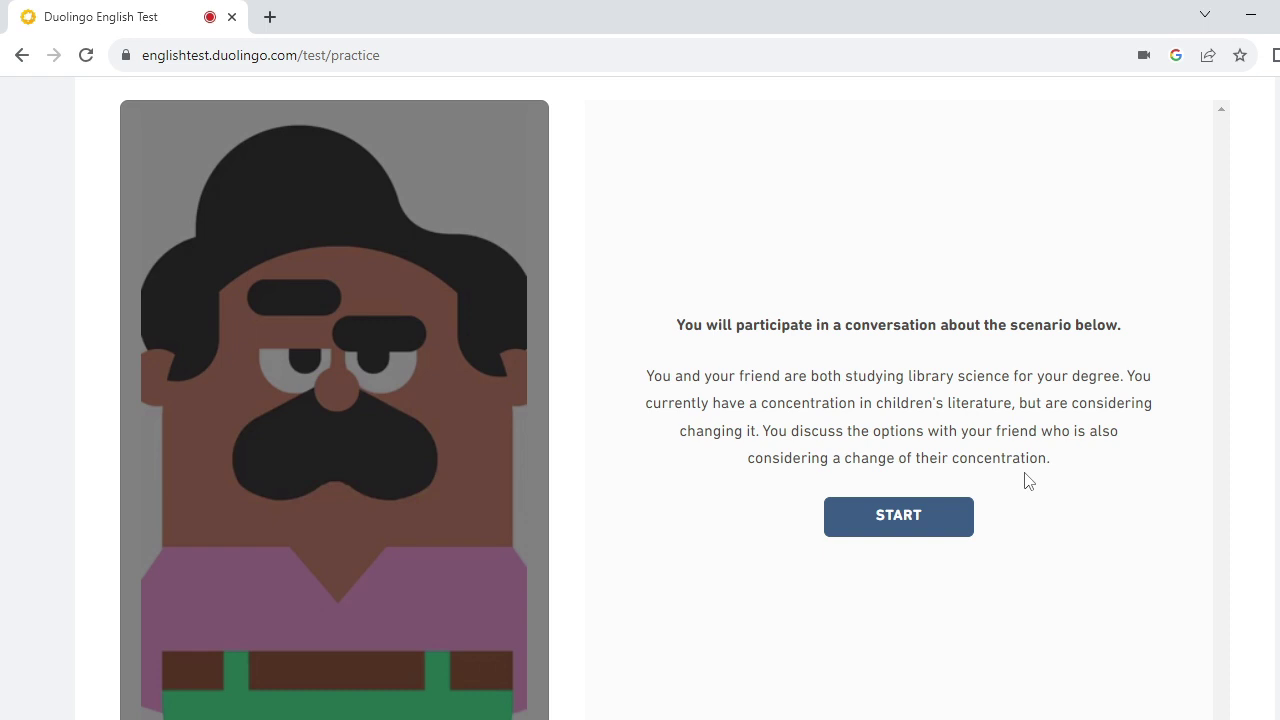
pyautogui.click(937, 525)
# Open the conversation with "Hey, I've been thinking about switching my study concentration within library science." and submit it.
pyautogui.scroll(-3, 920, 428)
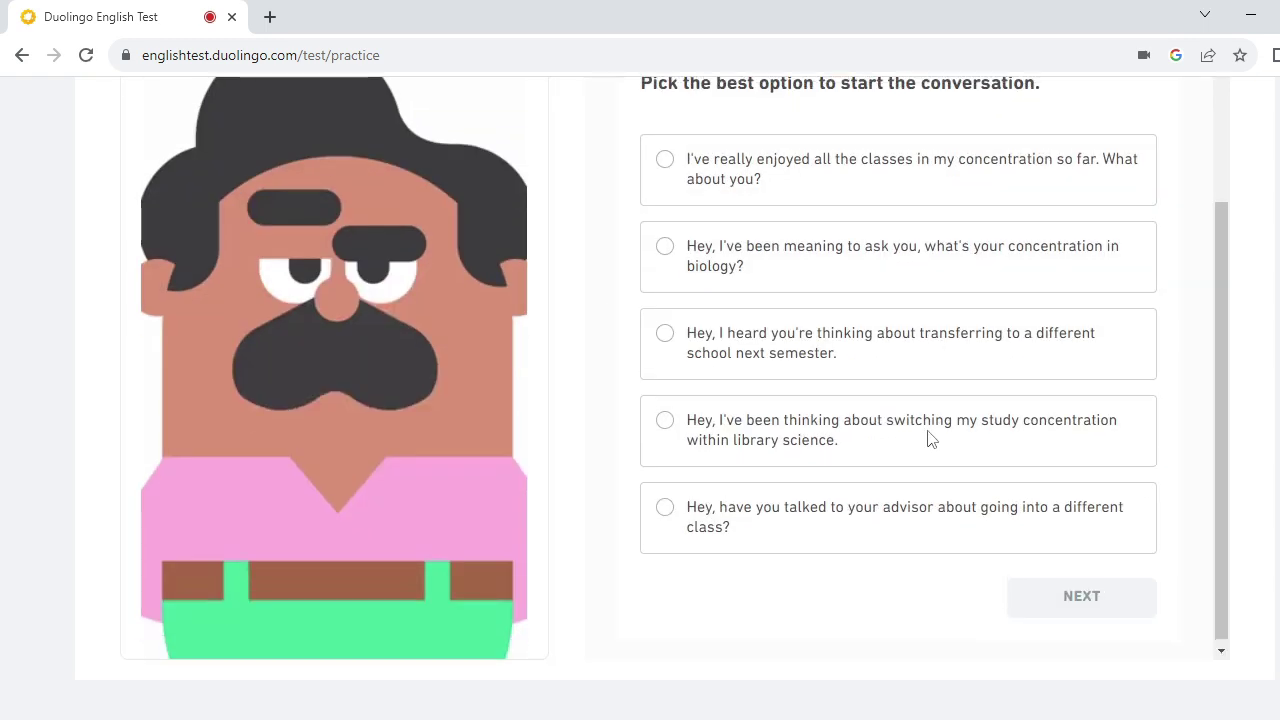
pyautogui.scroll(3, 928, 437)
pyautogui.scroll(-3, 1275, 308)
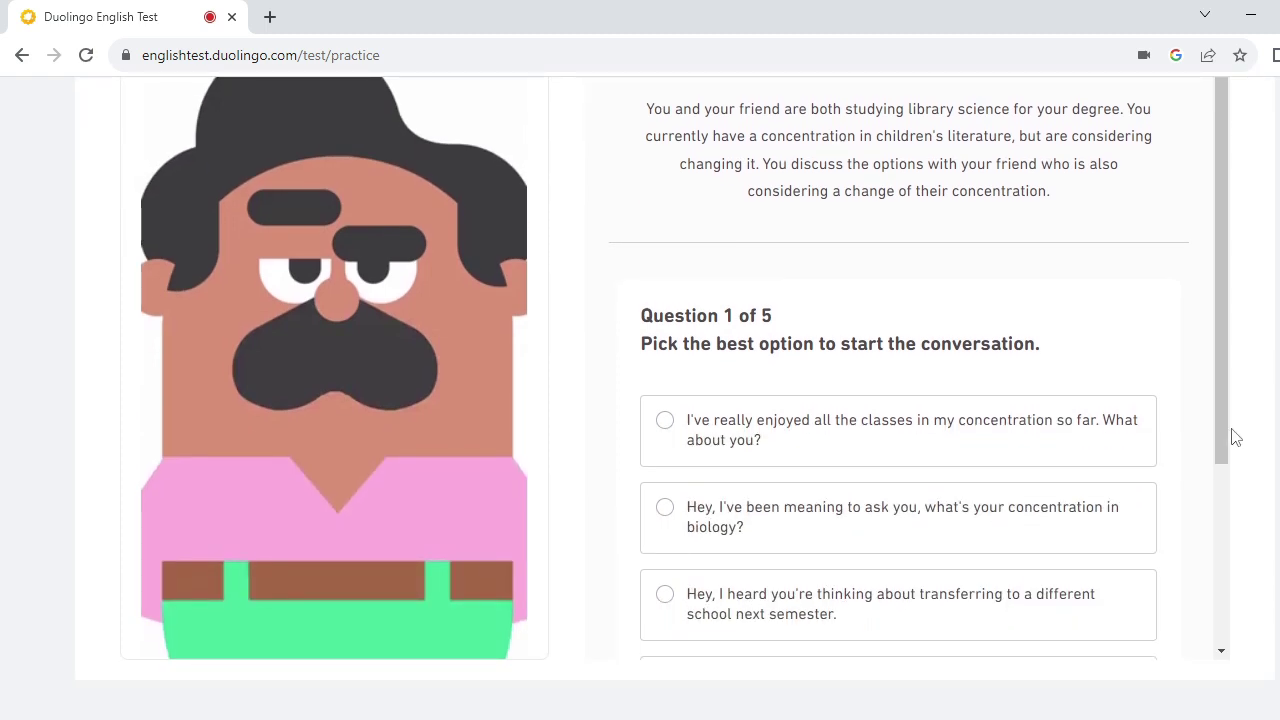
pyautogui.scroll(-2, 1027, 498)
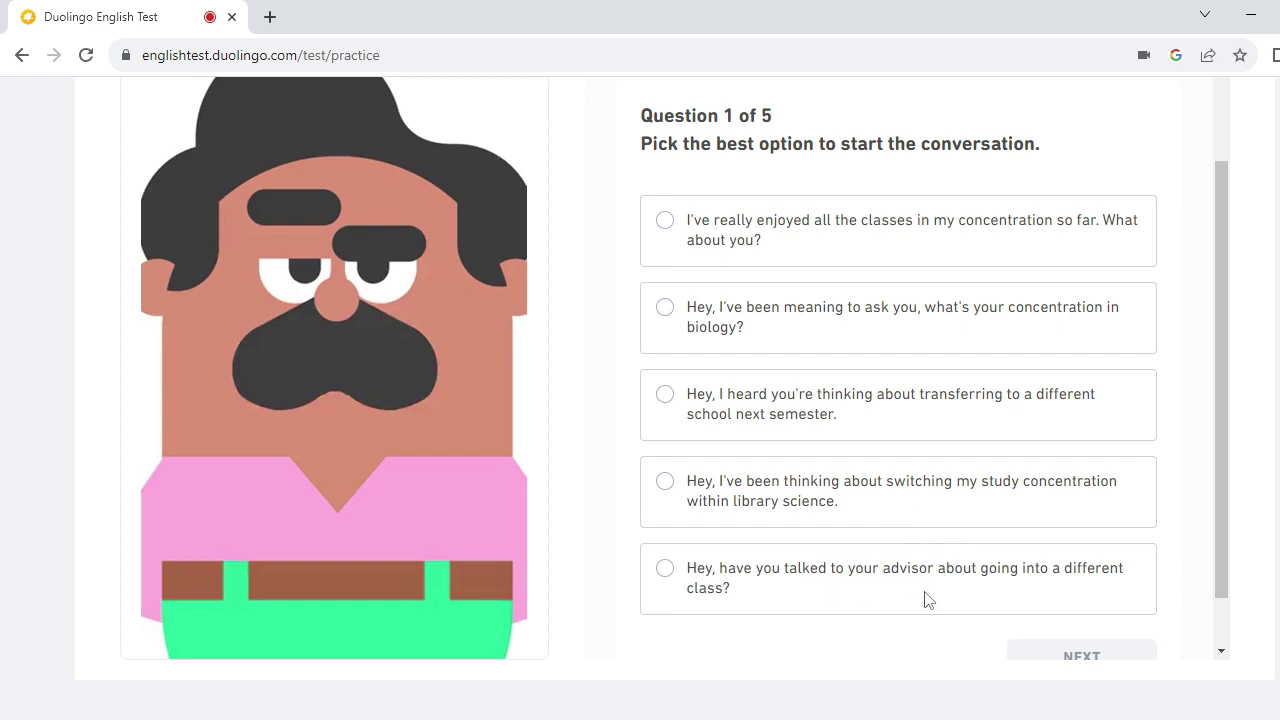
pyautogui.click(852, 516)
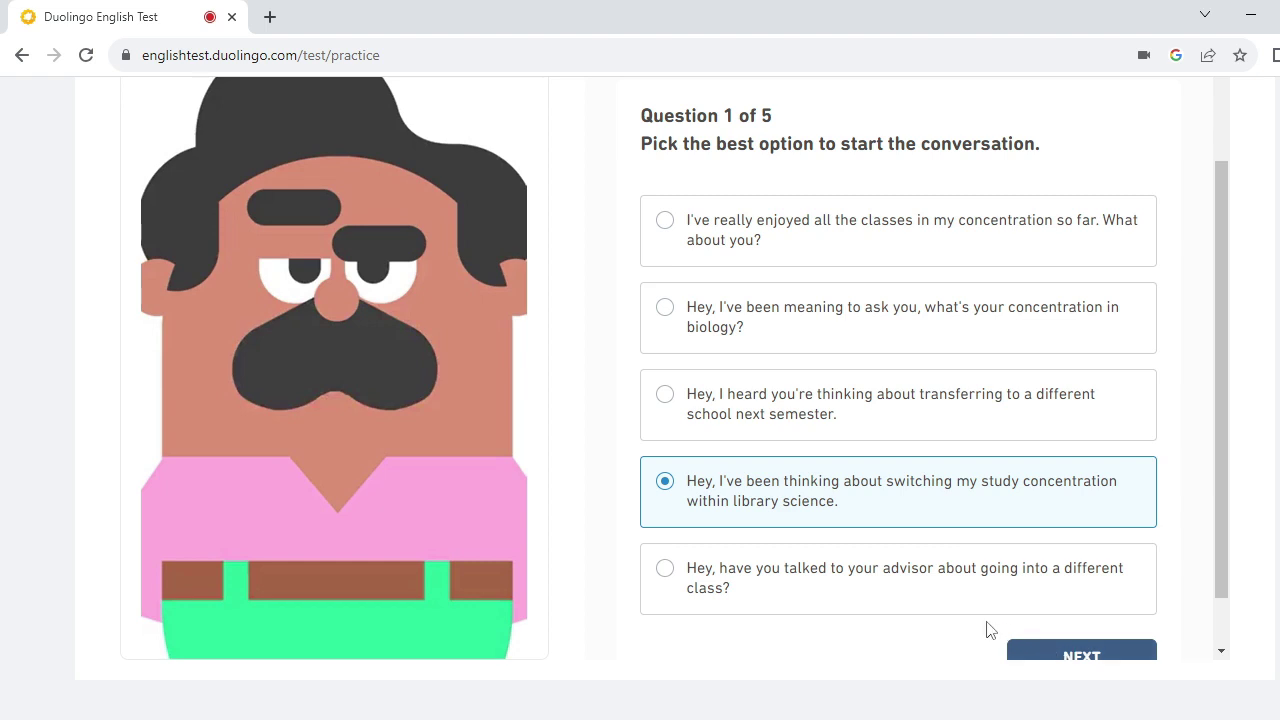
pyautogui.scroll(-1, 985, 625)
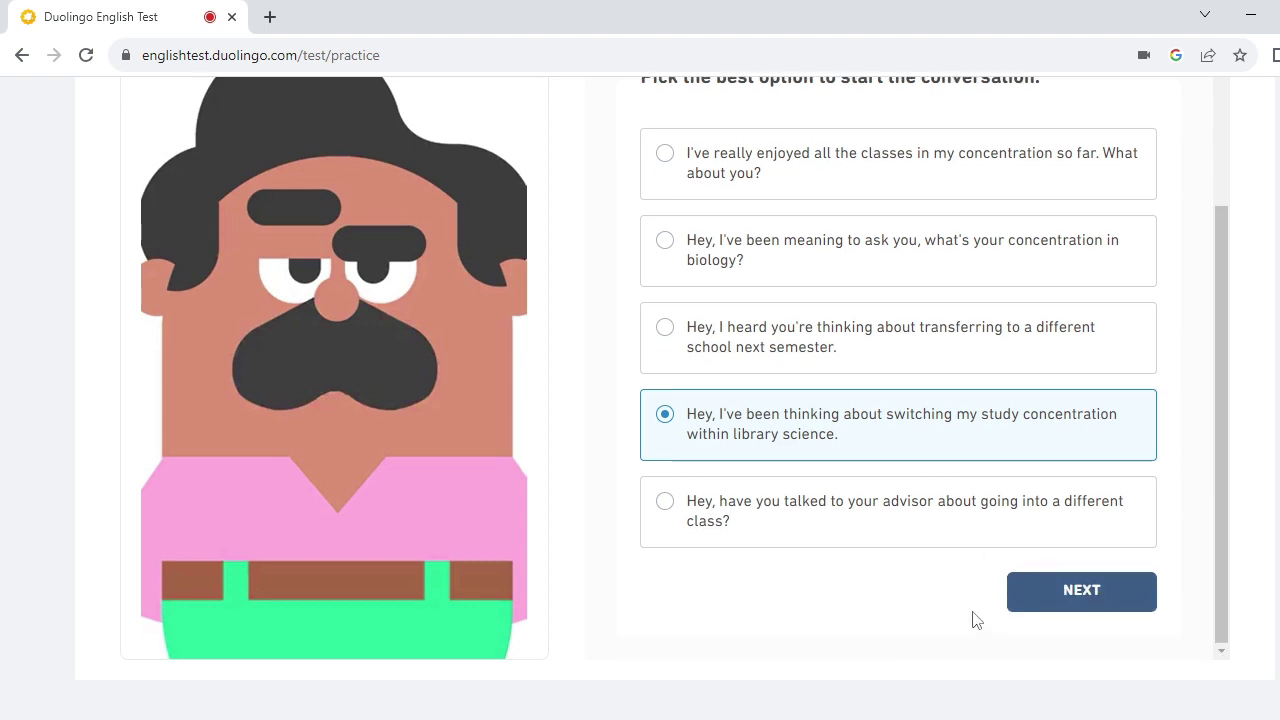
pyautogui.click(1050, 600)
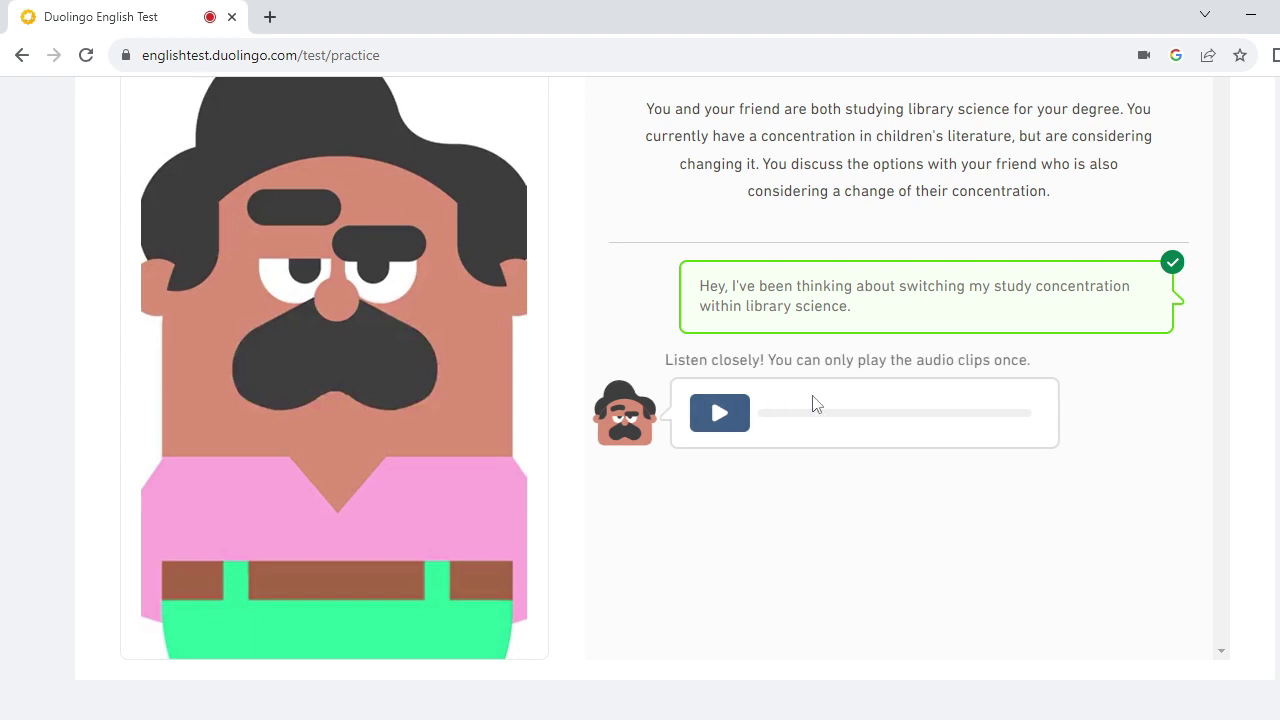
# Play the friend's first audio clip and submit the reply "I'm thinking about switching to the school libraries concentration.".
pyautogui.click(722, 415)
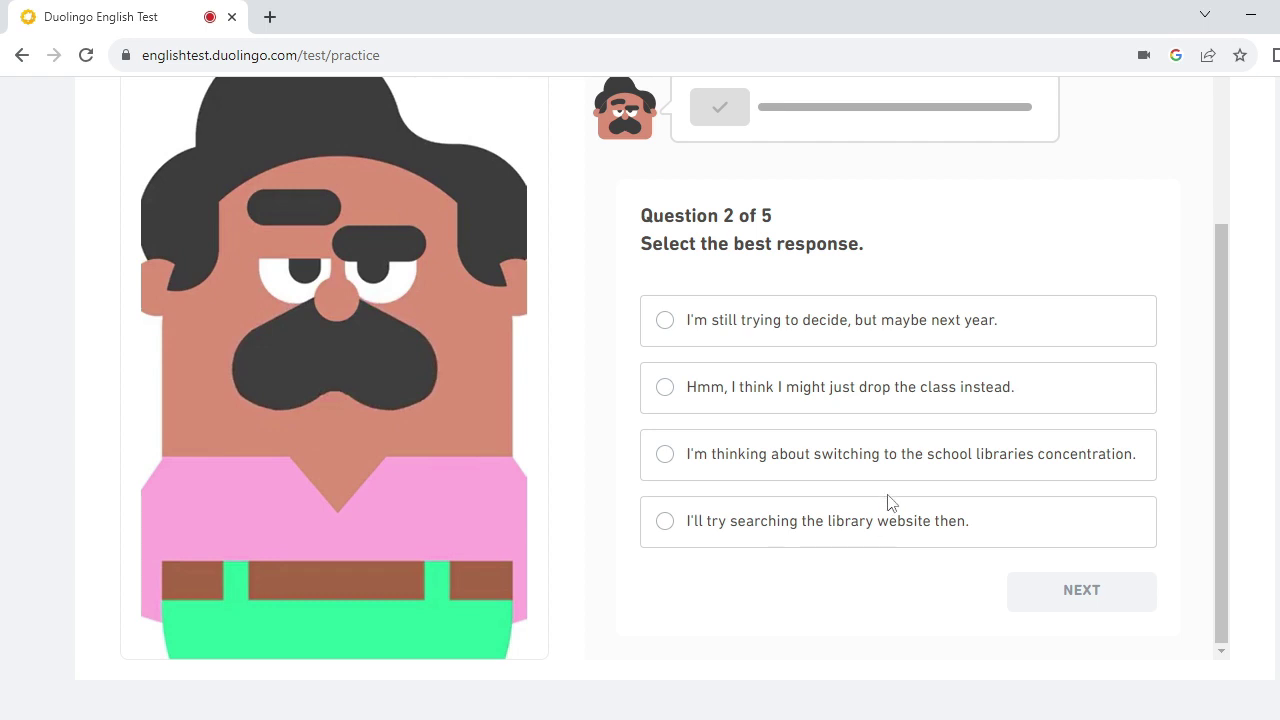
pyautogui.click(873, 464)
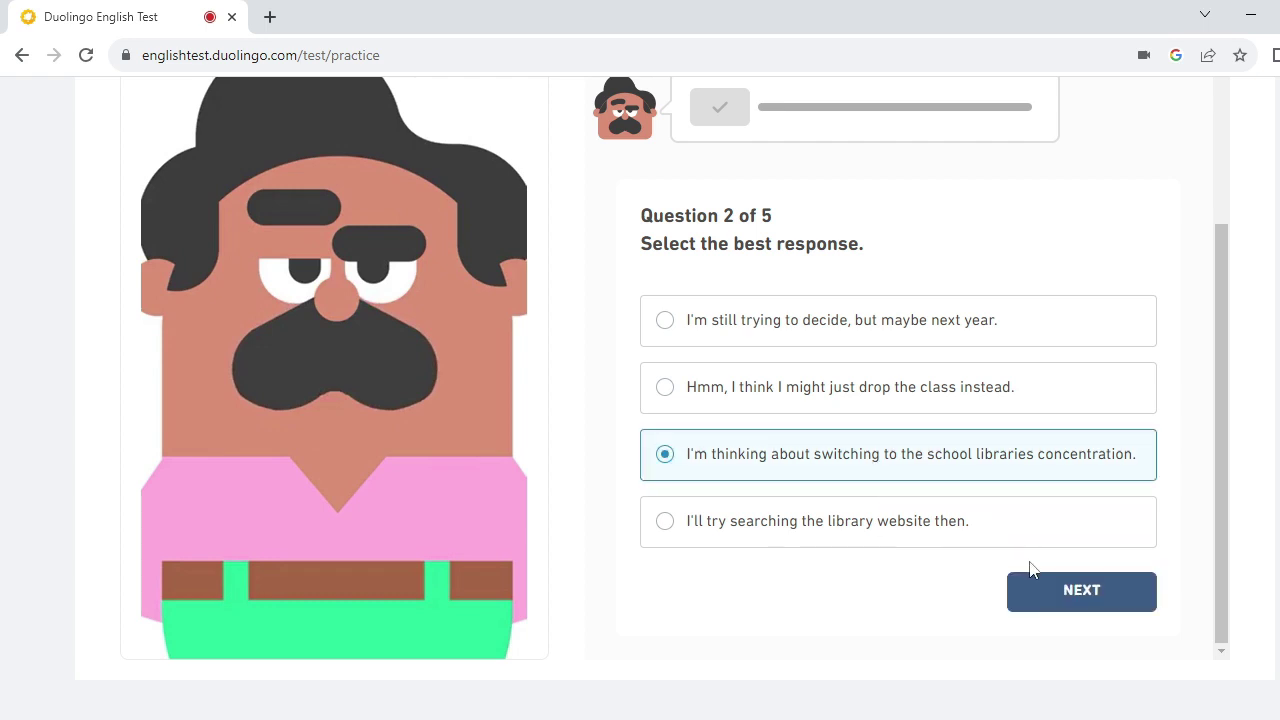
pyautogui.click(1054, 600)
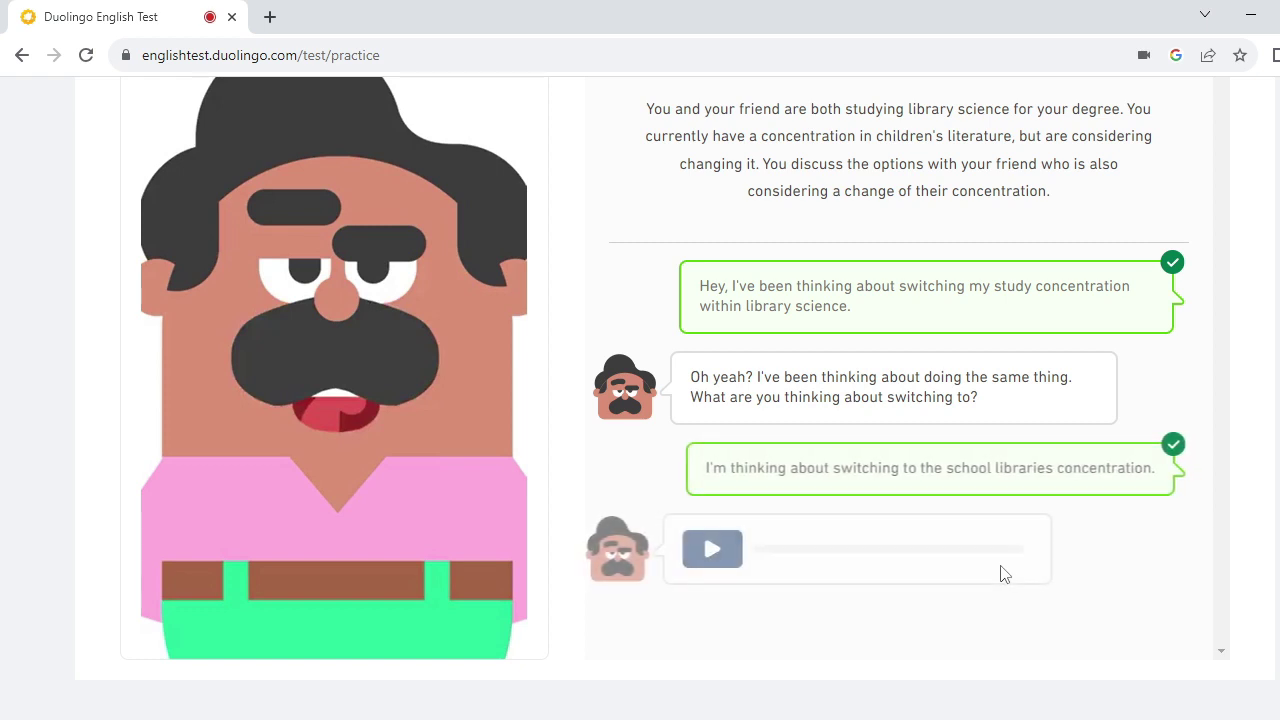
# Play the friend's second clip and submit the reply beginning "Yeah, that's what I've heard too" about working in a school library.
pyautogui.click(716, 548)
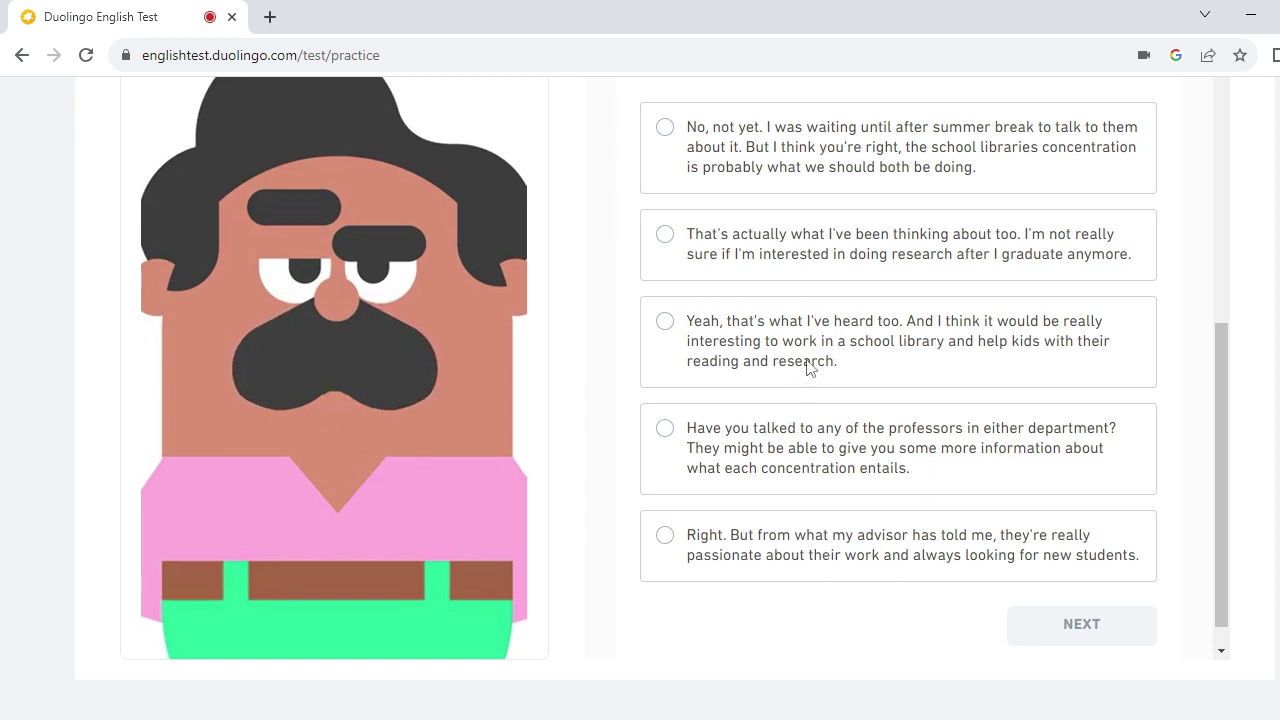
pyautogui.click(808, 363)
pyautogui.click(1052, 630)
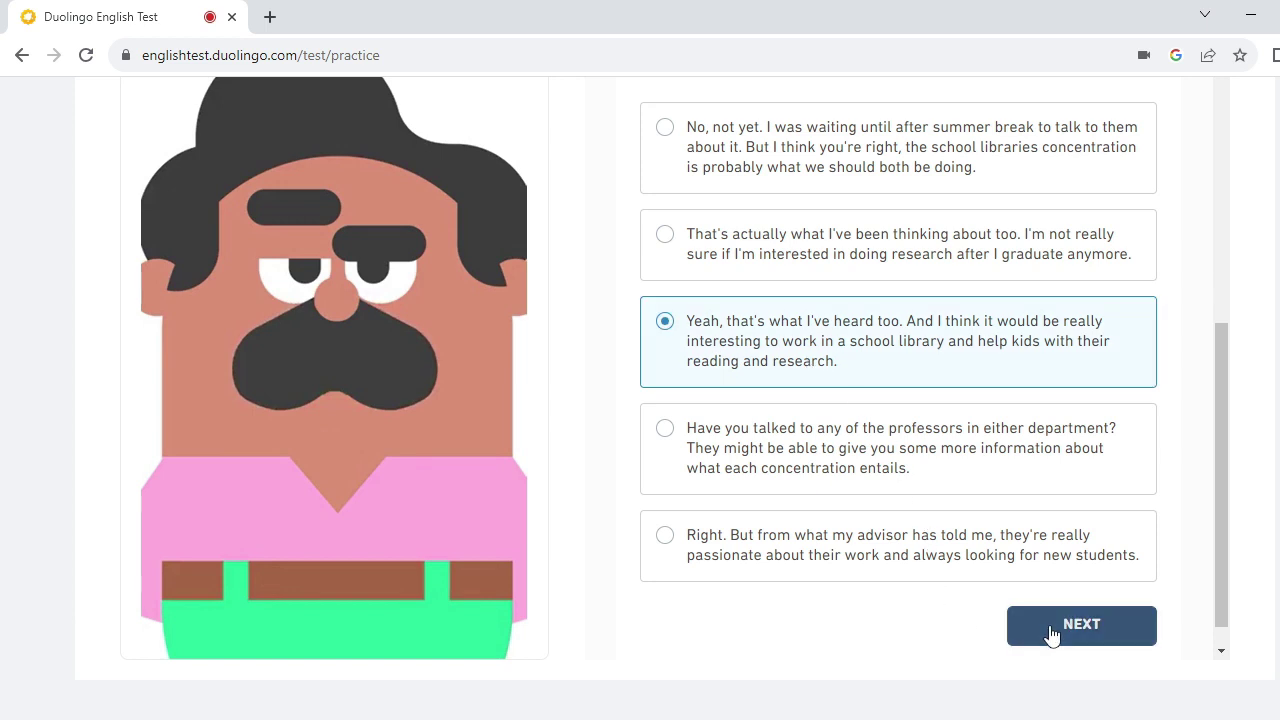
# Play the friend's third clip and submit the reply "Yeah, that's true. I think it would be a good fit for me. Have you talked to your advisor about it?".
pyautogui.click(710, 604)
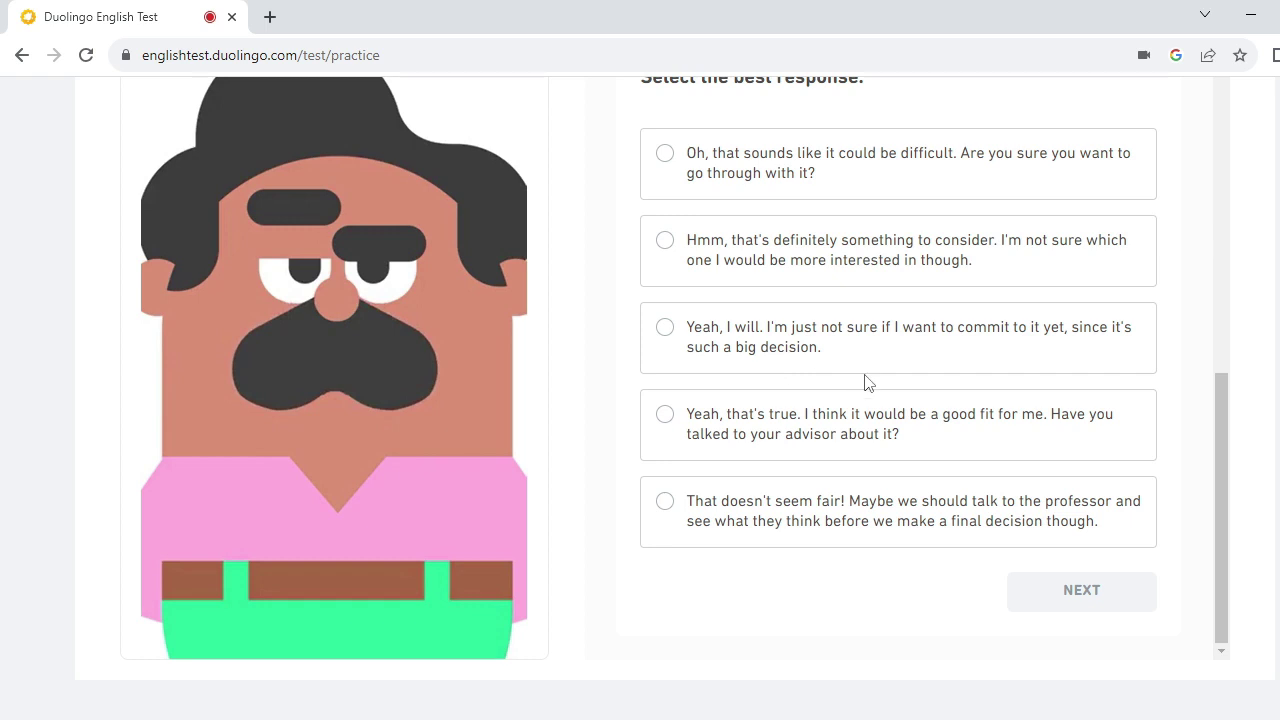
pyautogui.click(878, 415)
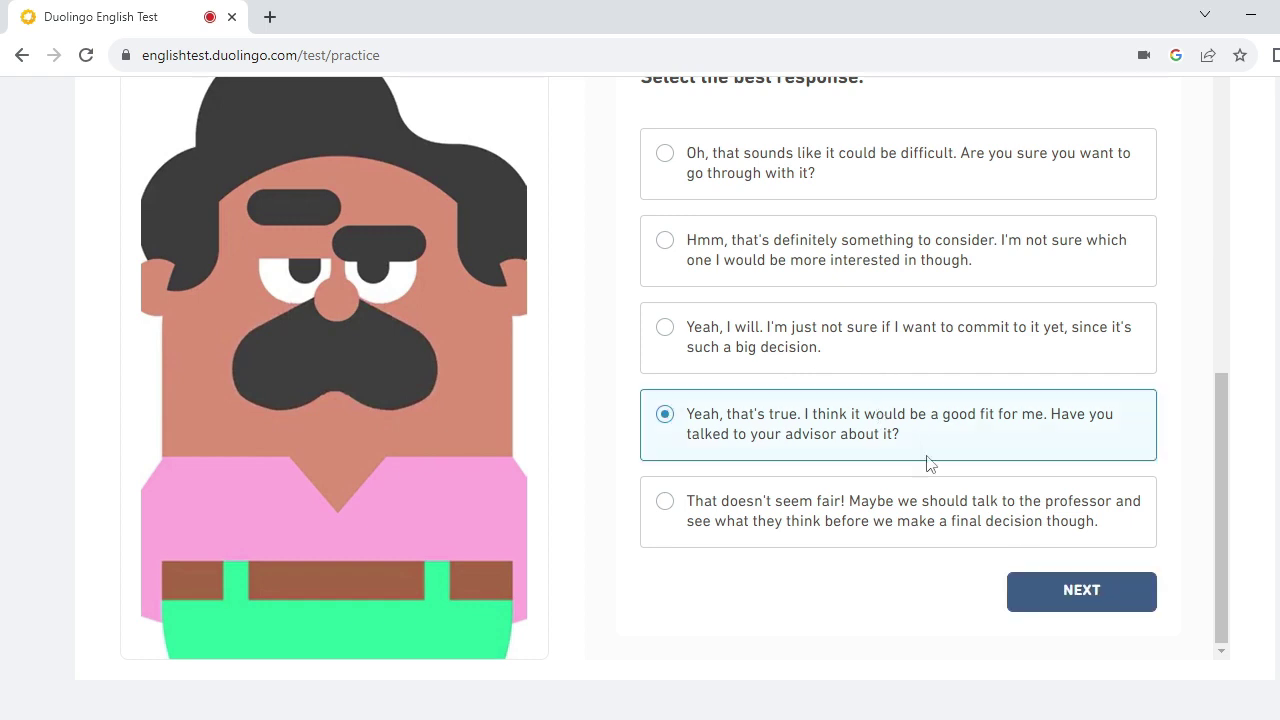
pyautogui.click(1045, 593)
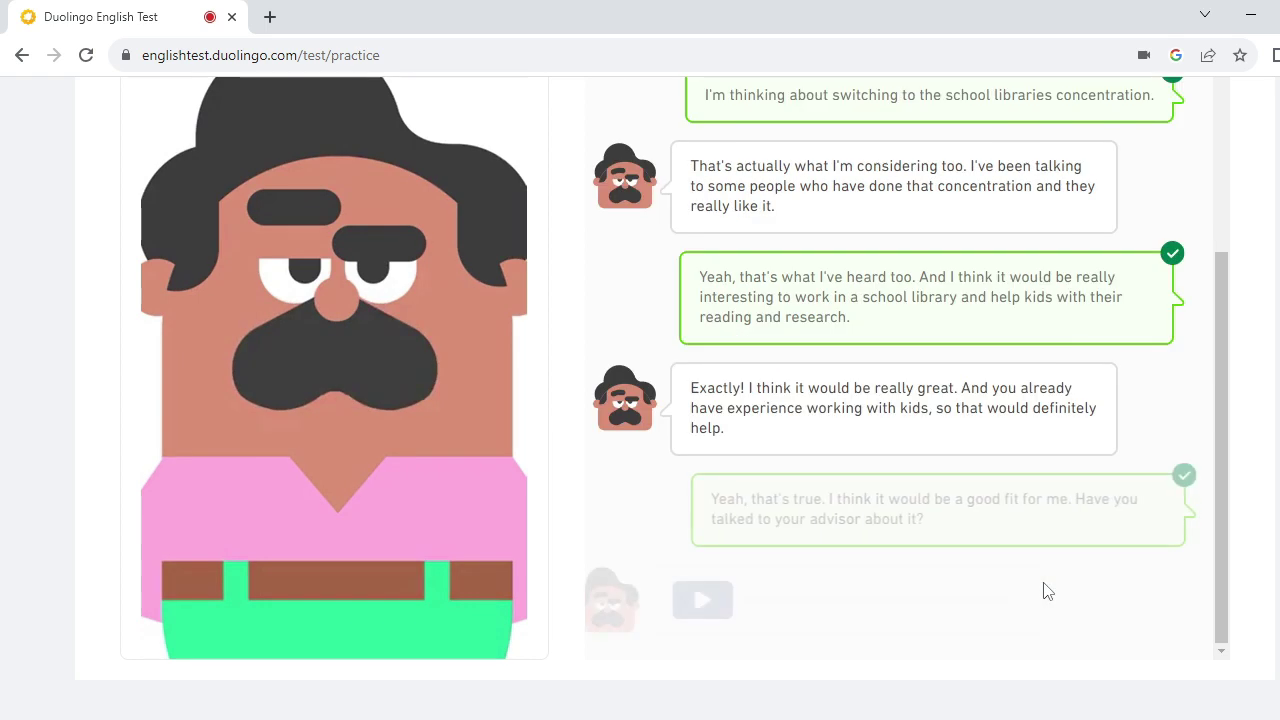
# Play the friend's audio clip that answers the question about talking to an advisor.
pyautogui.click(737, 602)
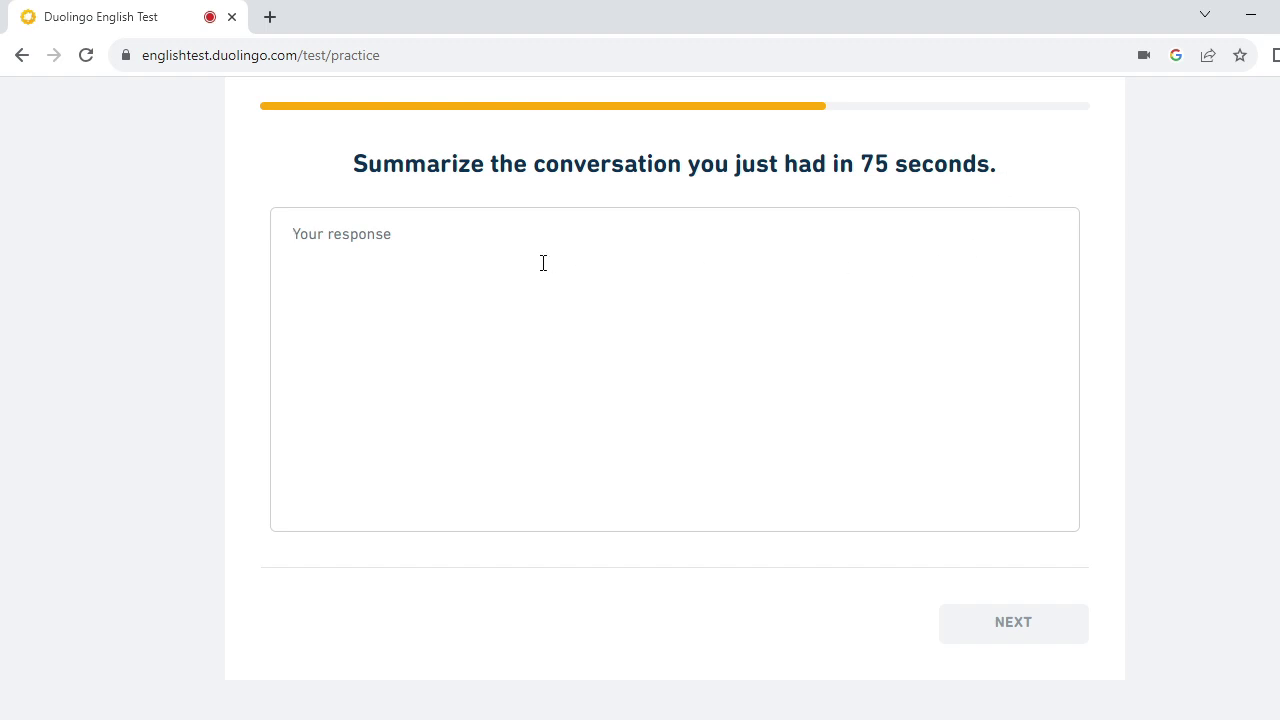
# Begin the conversation summary with "this was an conversation with my froends".
pyautogui.write('th')
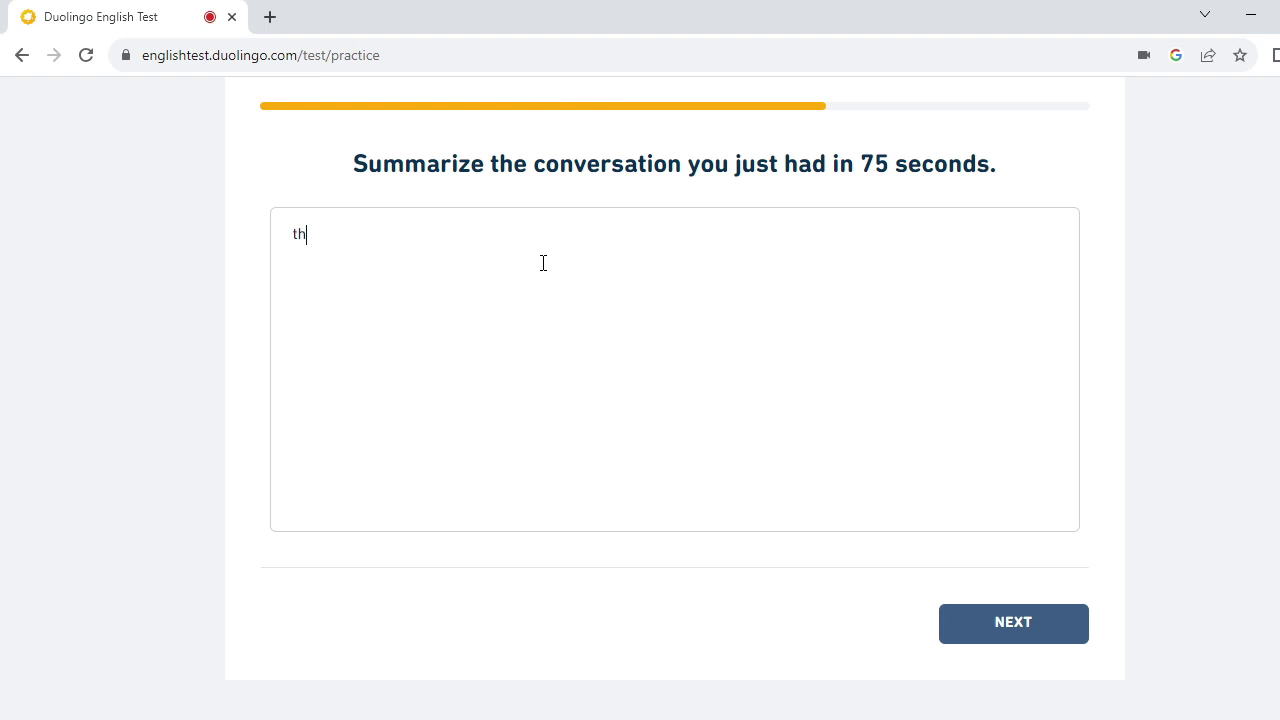
pyautogui.write('is was an conversation ')
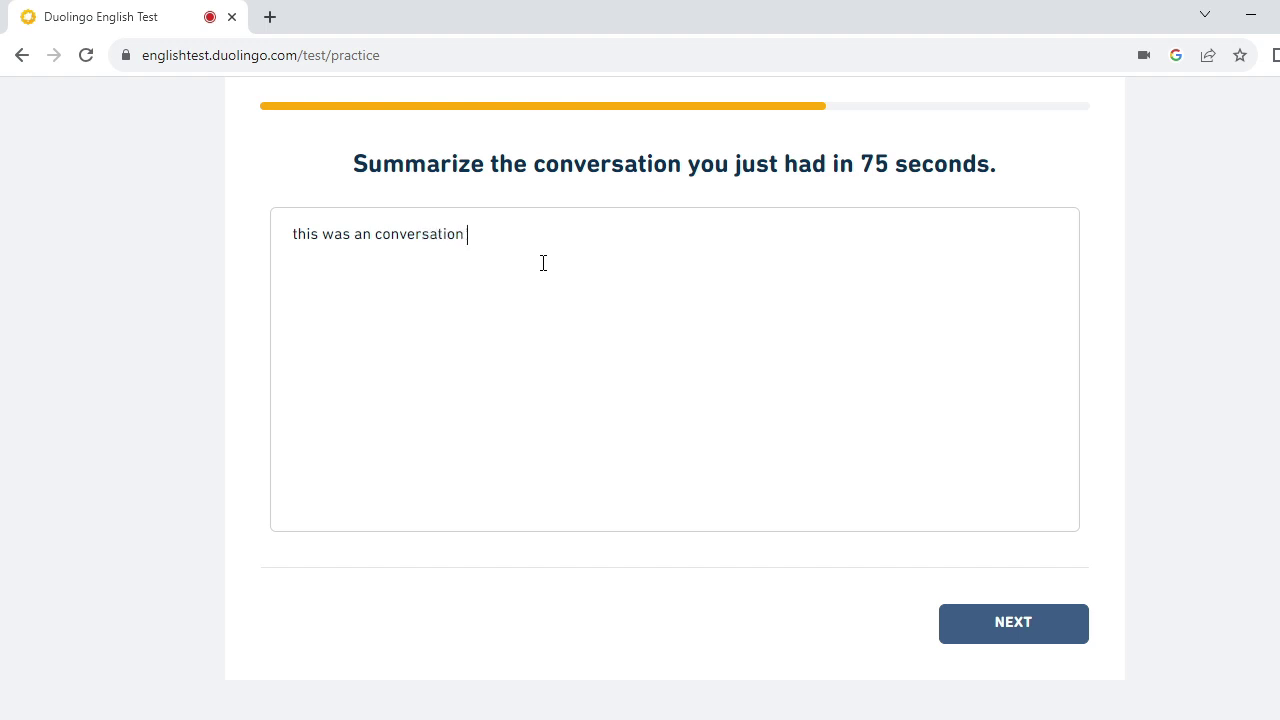
pyautogui.write('with my froends ')
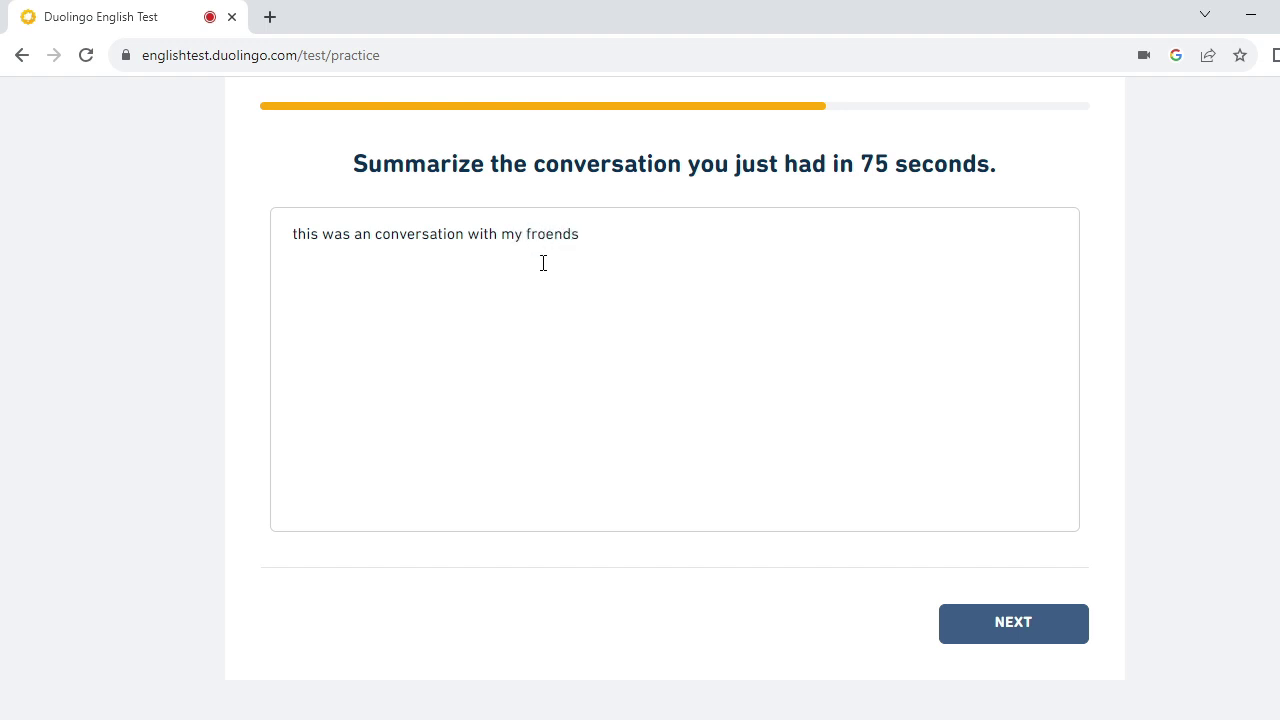
# Continue the conversation summary with ".about change our class into childreen.he gives me good idea.".
pyautogui.write('.about chanh')
pyautogui.press('BackSpace')
pyautogui.write('ge ou')
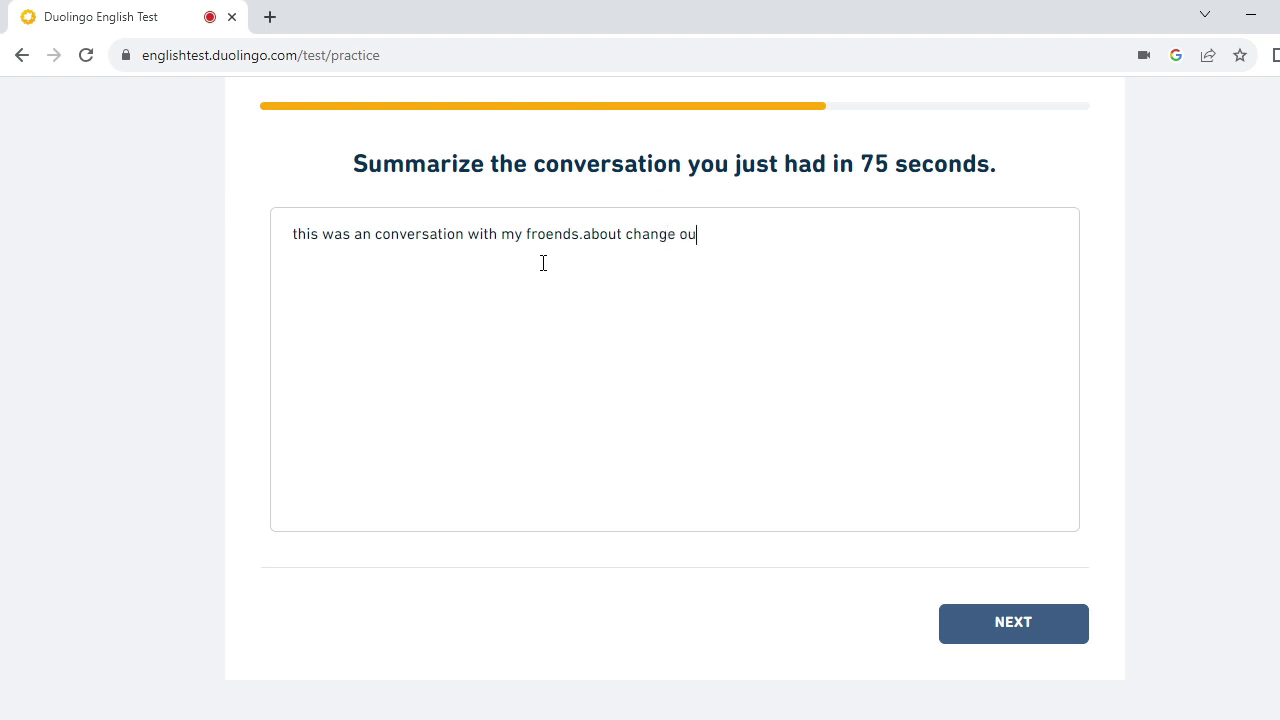
pyautogui.write('r class')
pyautogui.write('.')
pyautogui.write('into')
pyautogui.write(' chin')
pyautogui.press('BackSpace')
pyautogui.write('ld')
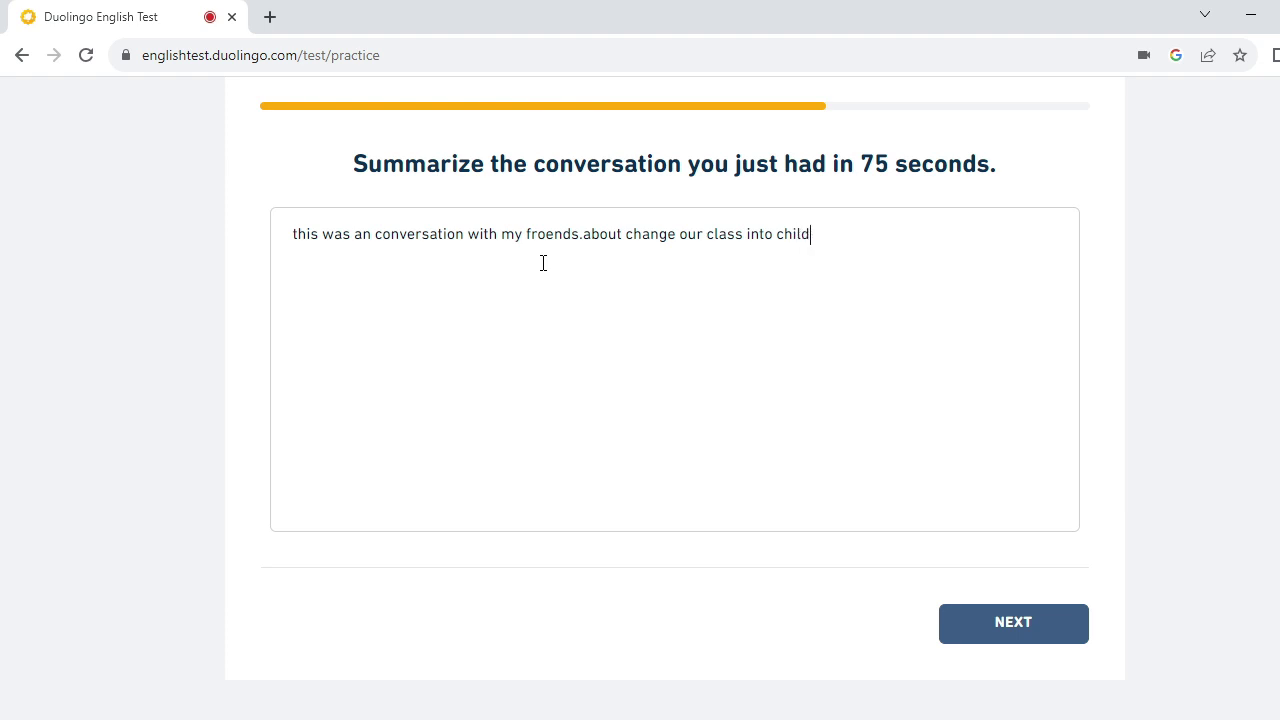
pyautogui.write('reen .he gives me goo')
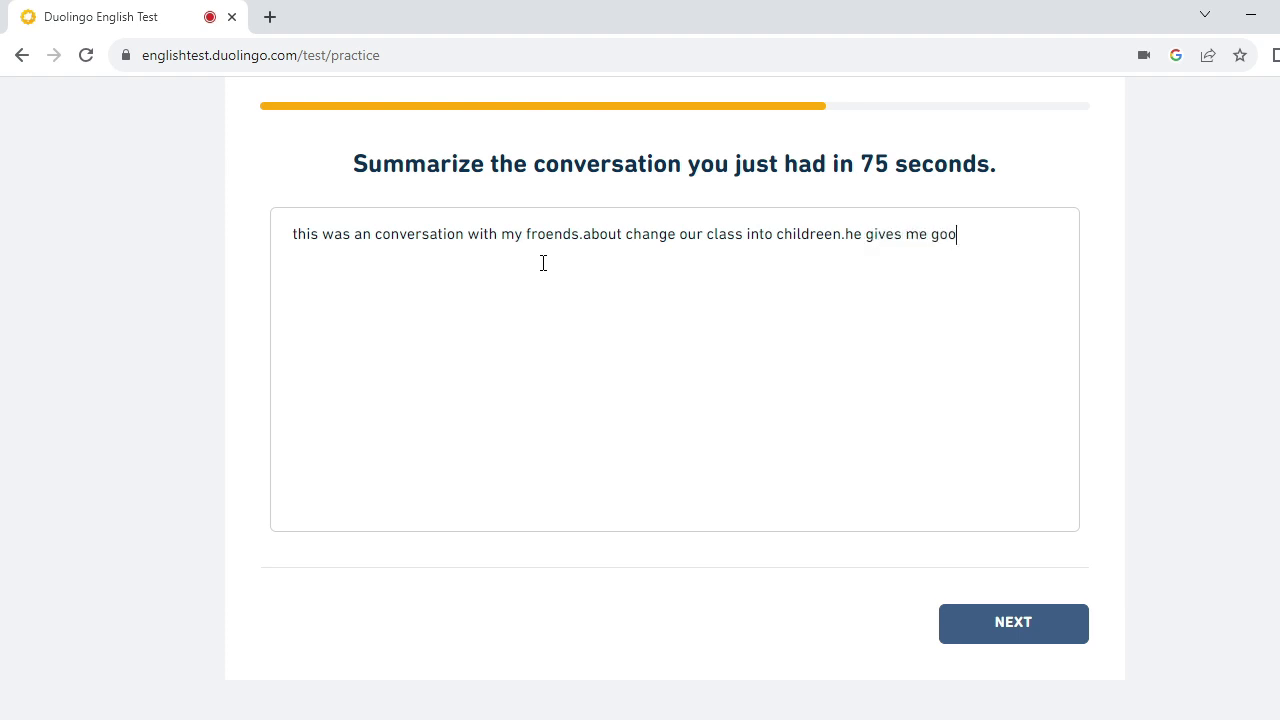
pyautogui.write('d idea')
pyautogui.write('.')
# Finish the conversation summary with the closing words "finally he suggetion.".
pyautogui.scroll(2, 543, 263)
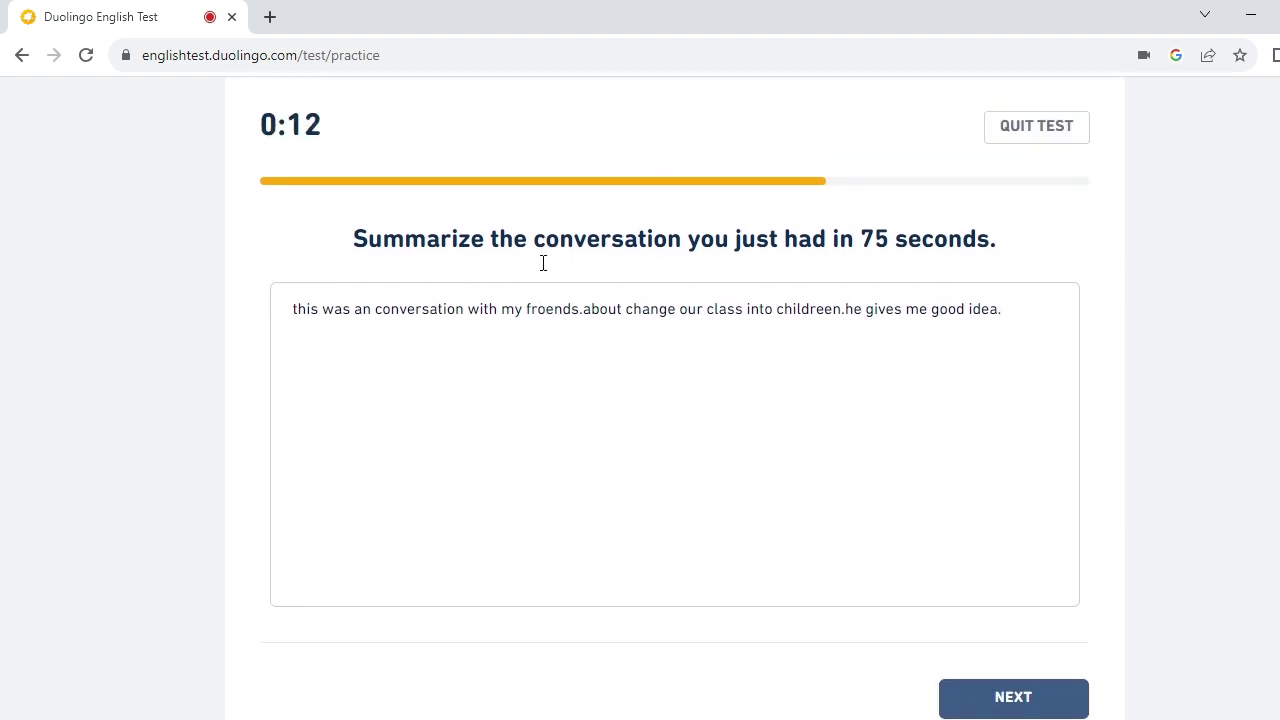
pyautogui.write('fin')
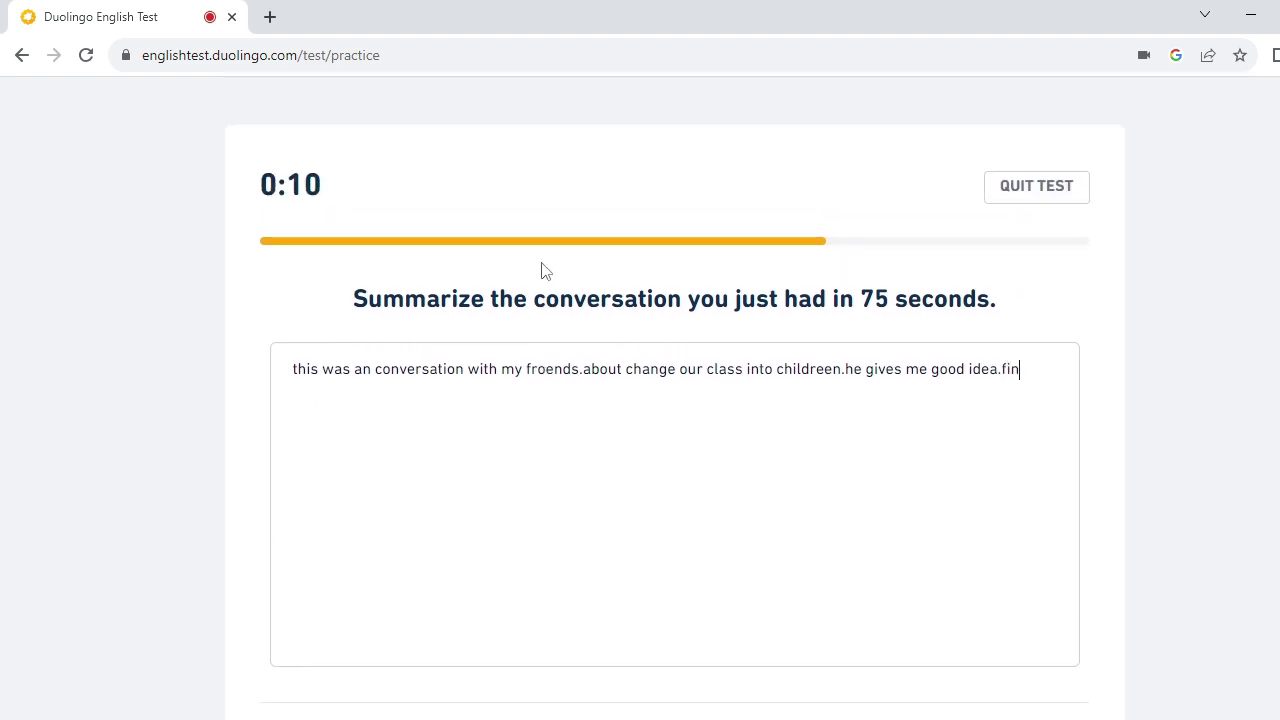
pyautogui.write('ally')
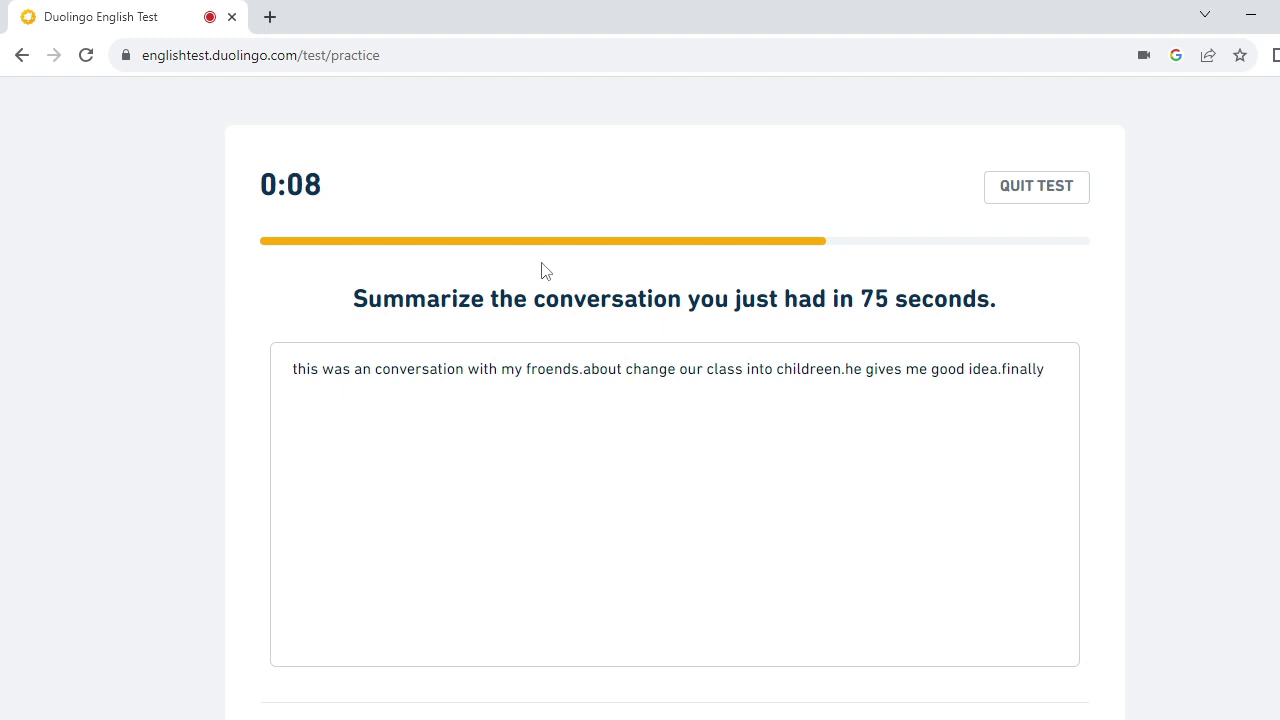
pyautogui.write(' he aske')
pyautogui.press('BackSpace')
pyautogui.press('BackSpace')
pyautogui.press('BackSpace')
pyautogui.press('BackSpace')
pyautogui.write('sugg')
pyautogui.press('BackSpace')
pyautogui.write('getion.')
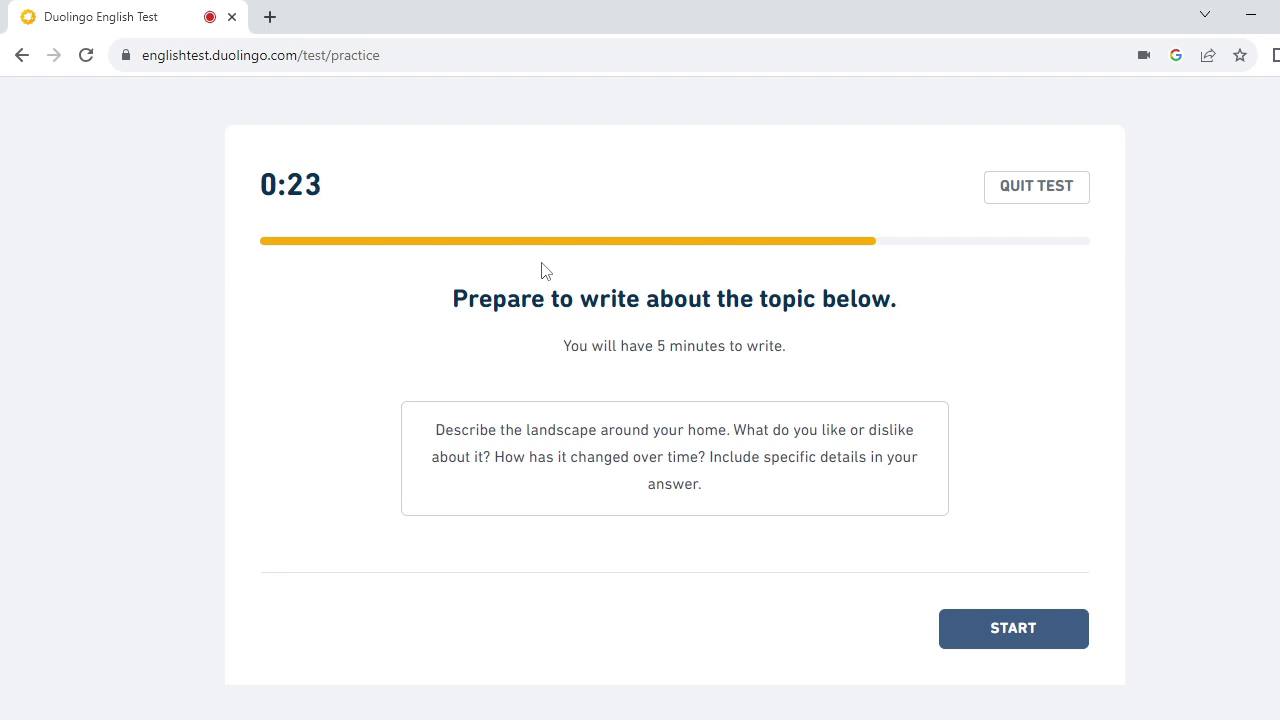
pyautogui.press('XF86MonBrightnessDown')
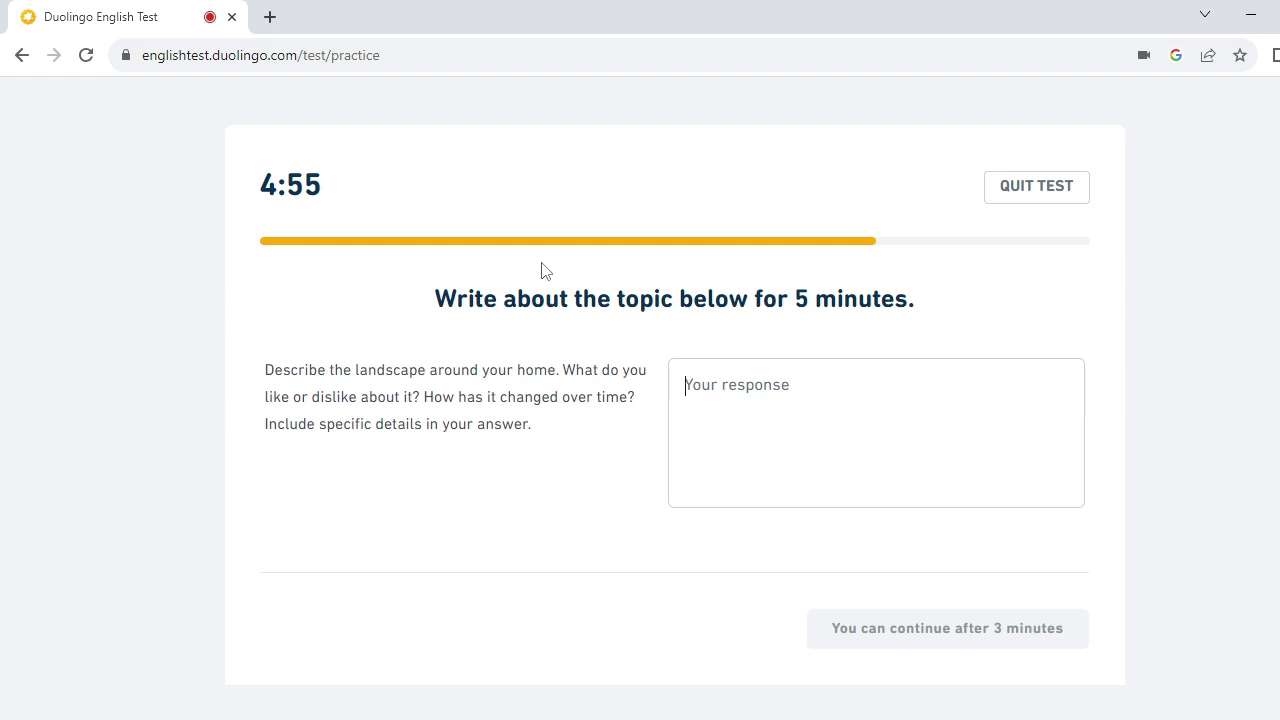
# Begin the home landscape response with "Well,i live in here at chitwan bharatpur nepal.it is an beautifull place to live.specially".
pyautogui.write('Well,')
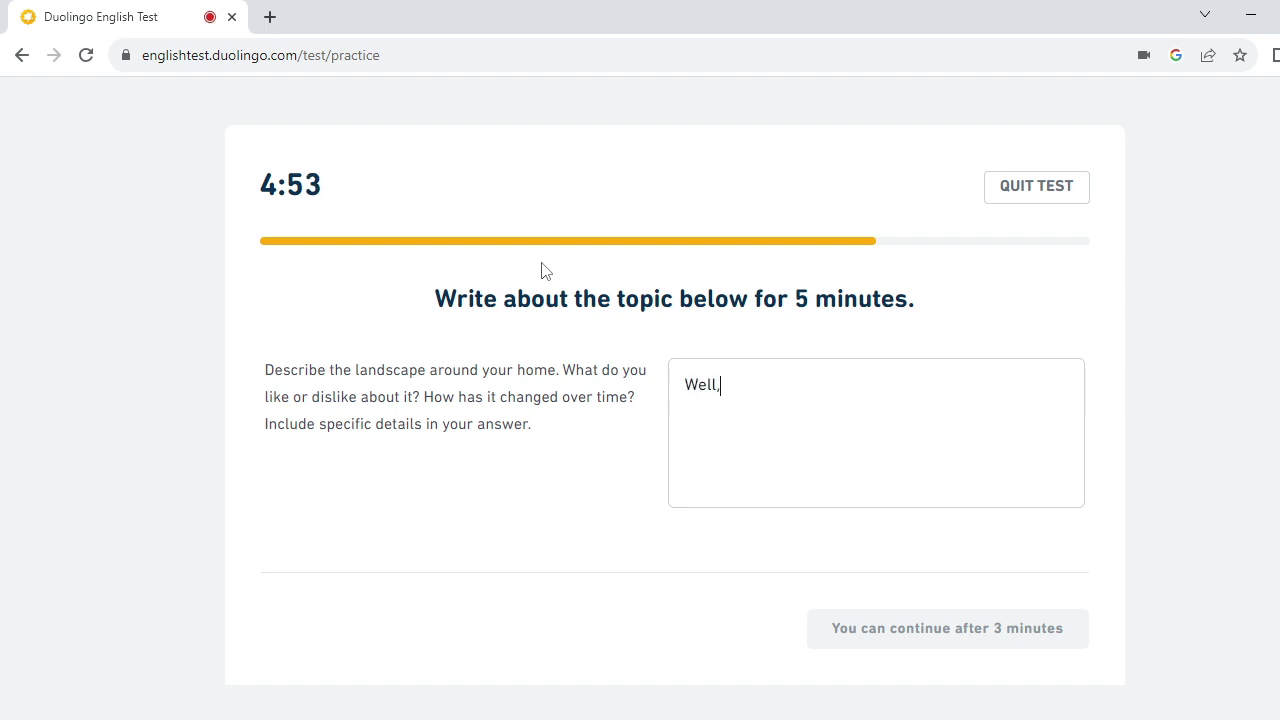
pyautogui.write('i live in')
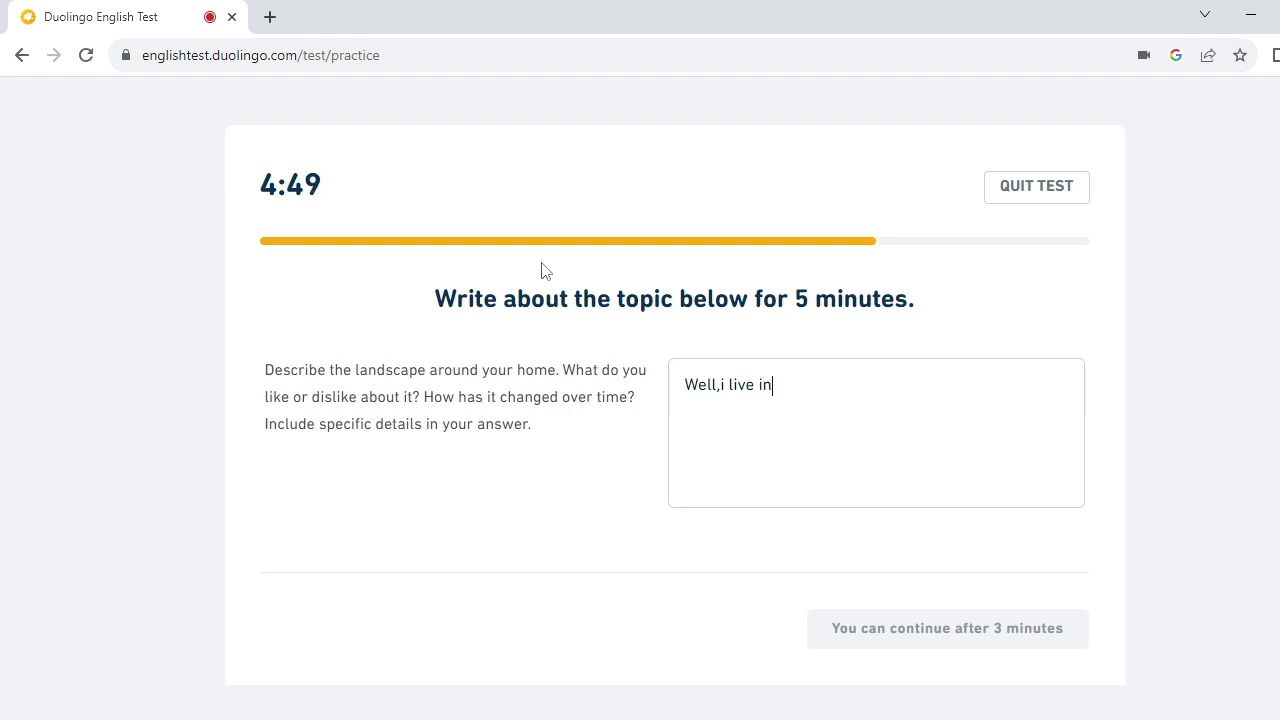
pyautogui.write(' here at chitwan ')
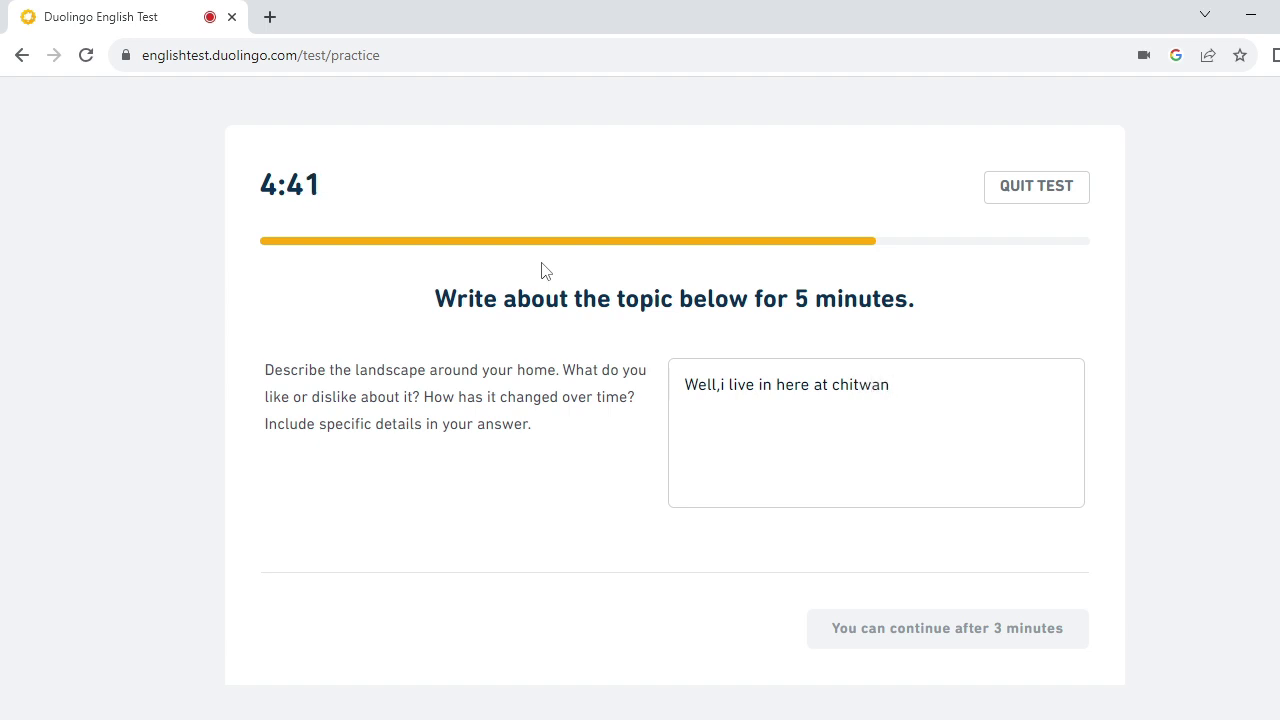
pyautogui.write(' bharat')
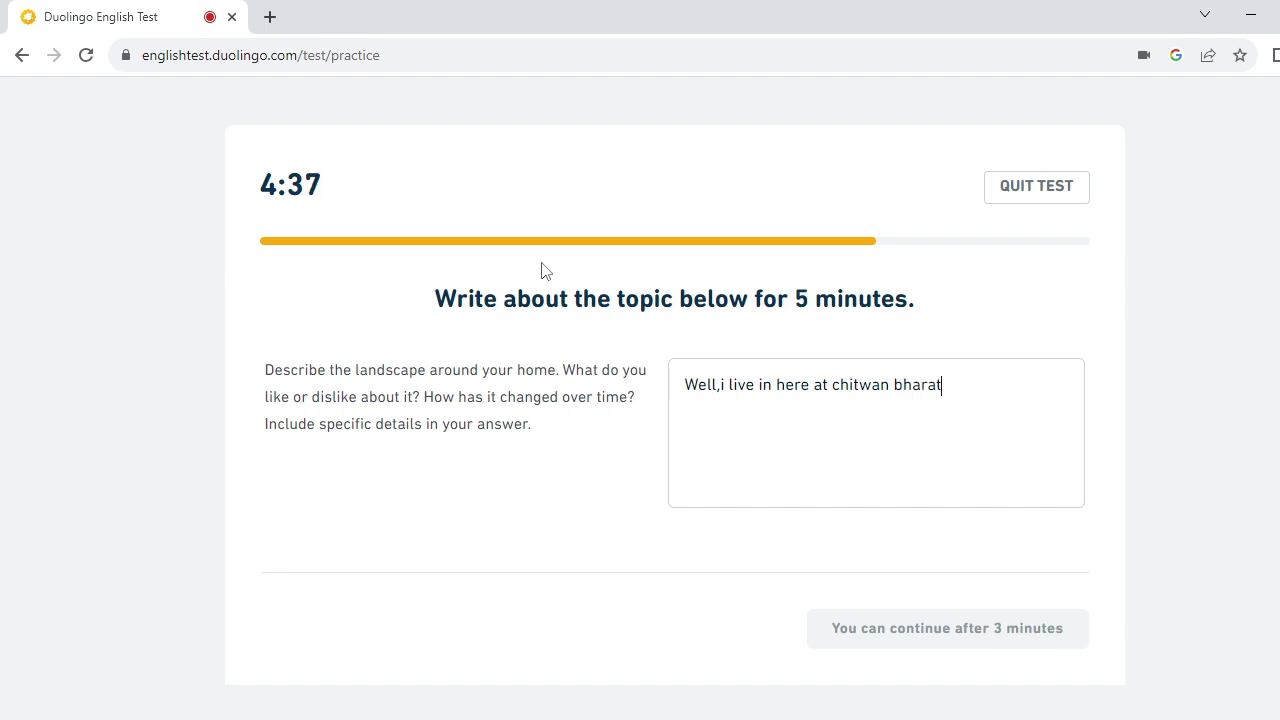
pyautogui.write('pur nepal.it is an ')
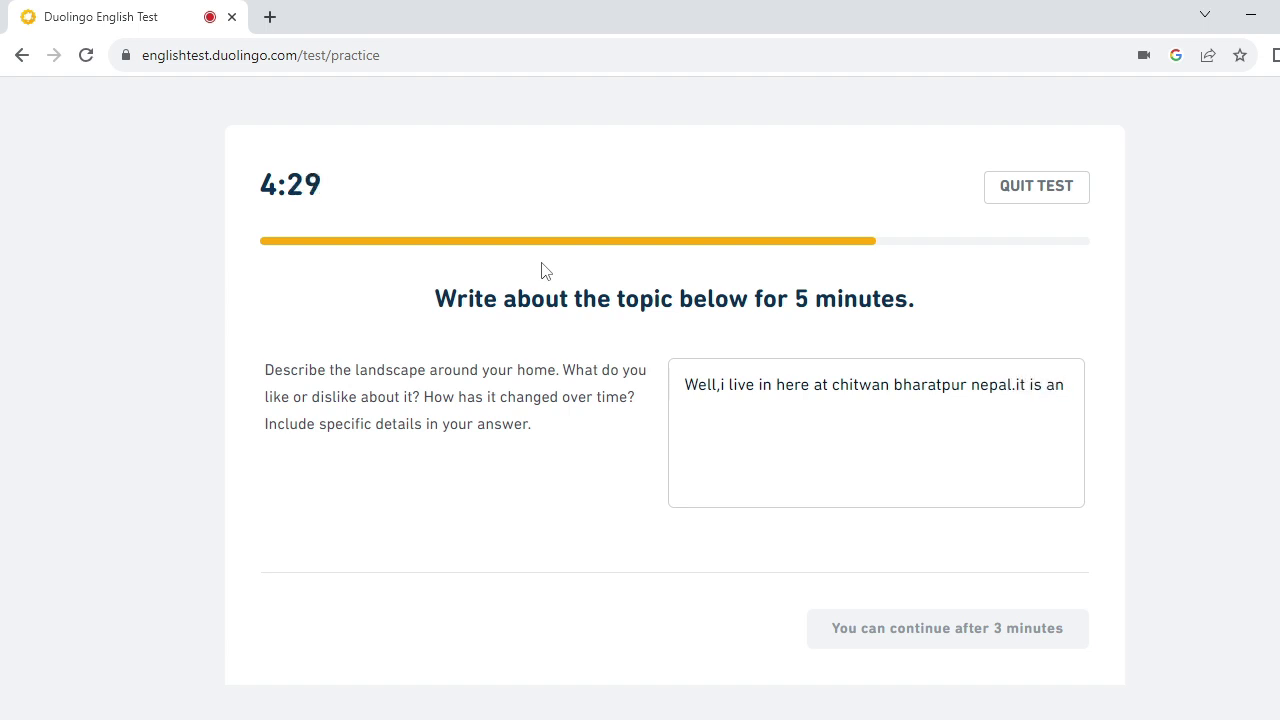
pyautogui.write('beautifull')
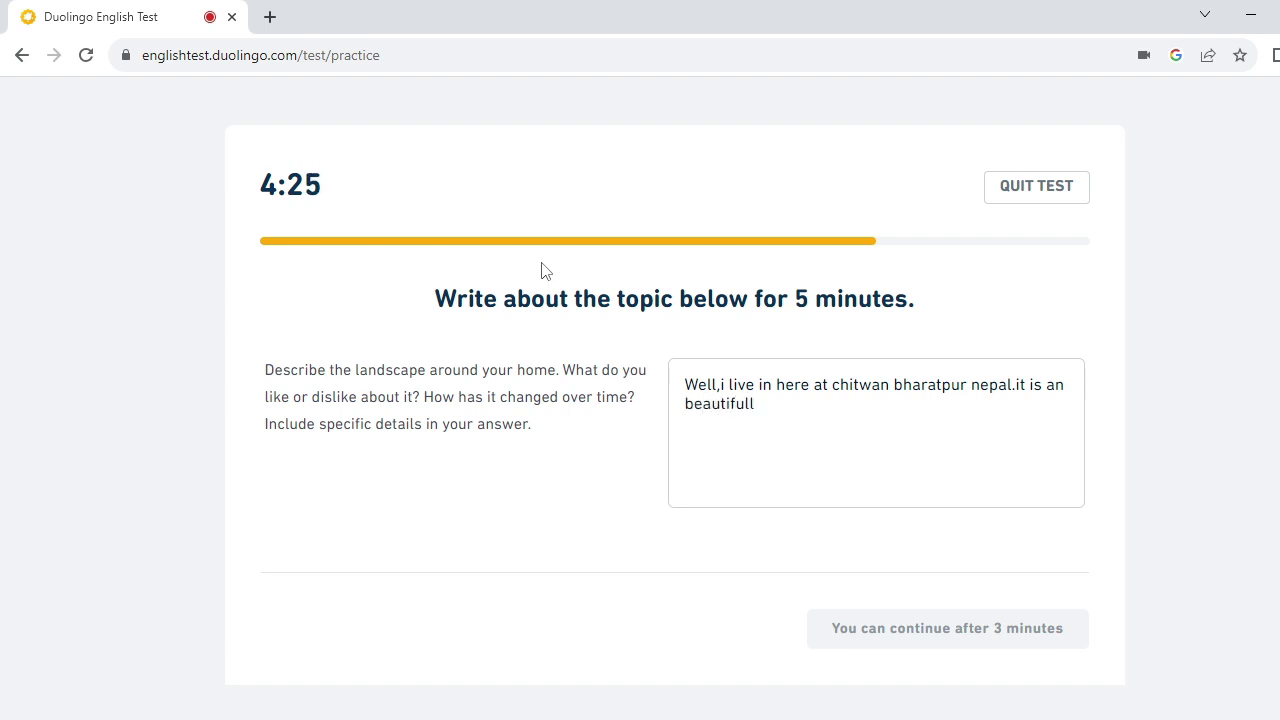
pyautogui.write(' place to')
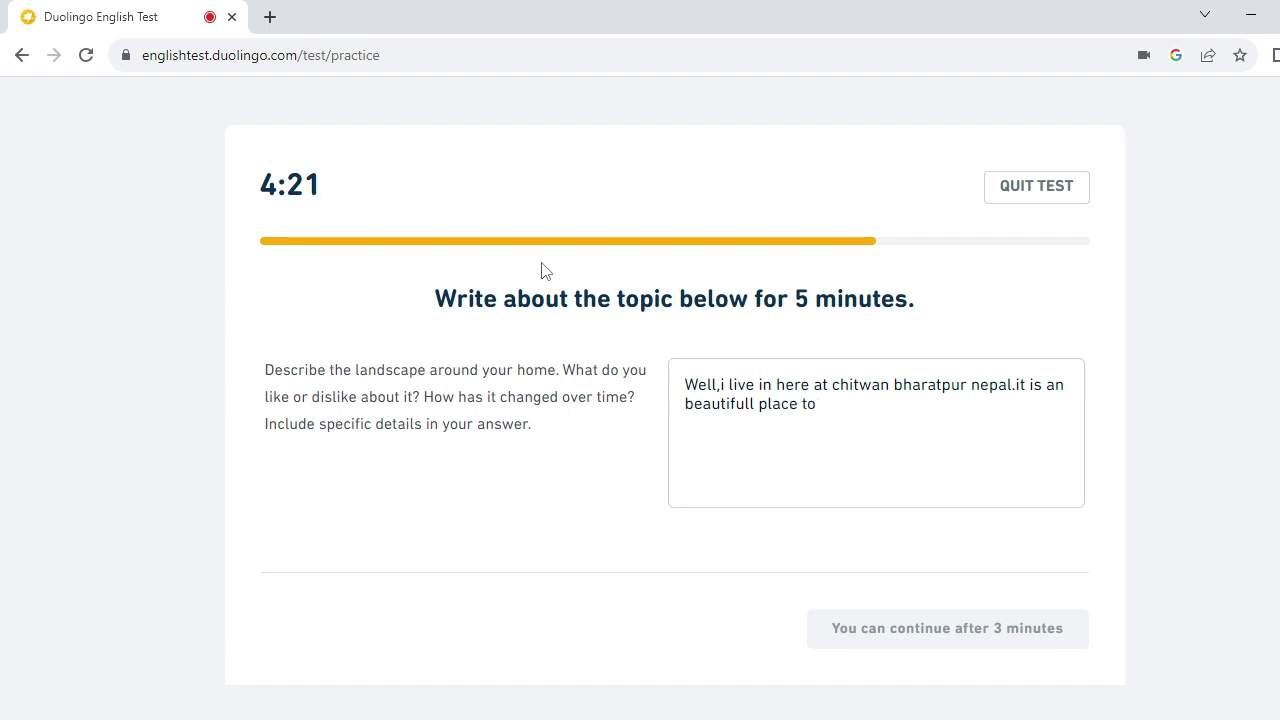
pyautogui.write(' ive')
pyautogui.press('BackSpace')
pyautogui.press('BackSpace')
pyautogui.press('BackSpace')
pyautogui.press('BackSpace')
pyautogui.write('live.specially ')
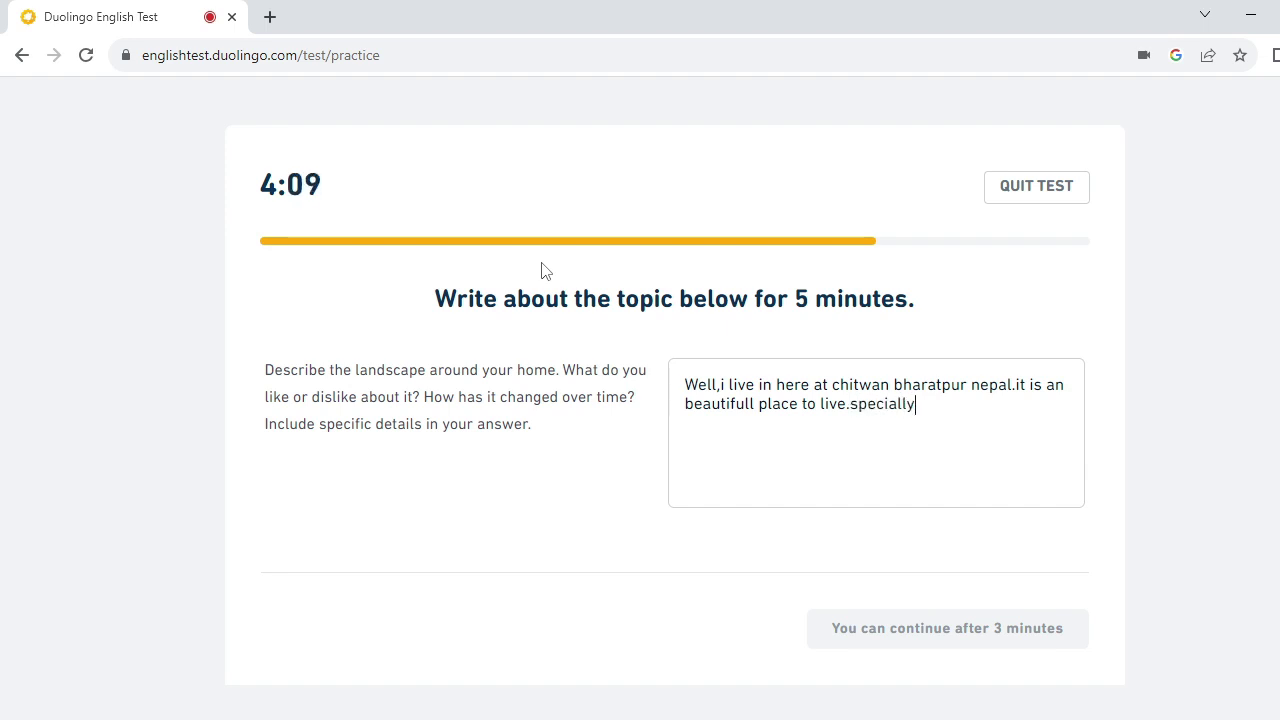
# Continue the landscape response with "for studeent.because the environment of here is so quite peace.that".
pyautogui.write('for studeen')
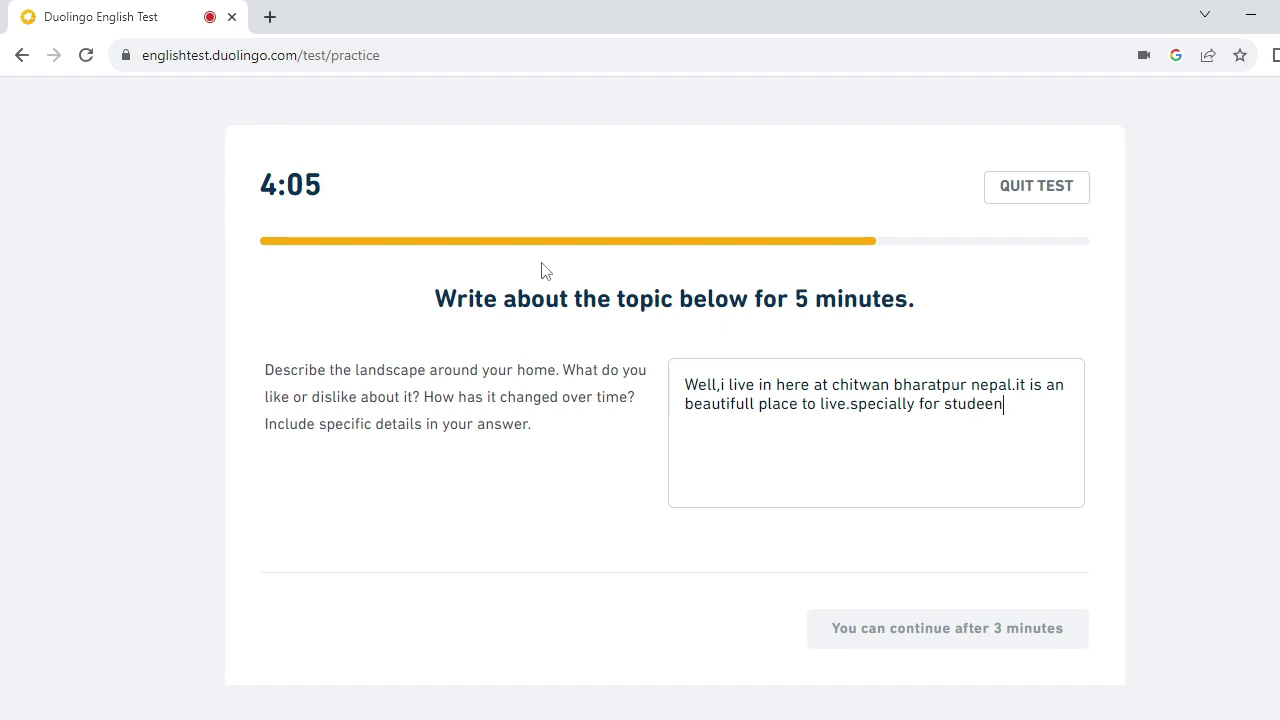
pyautogui.write('t .because ')
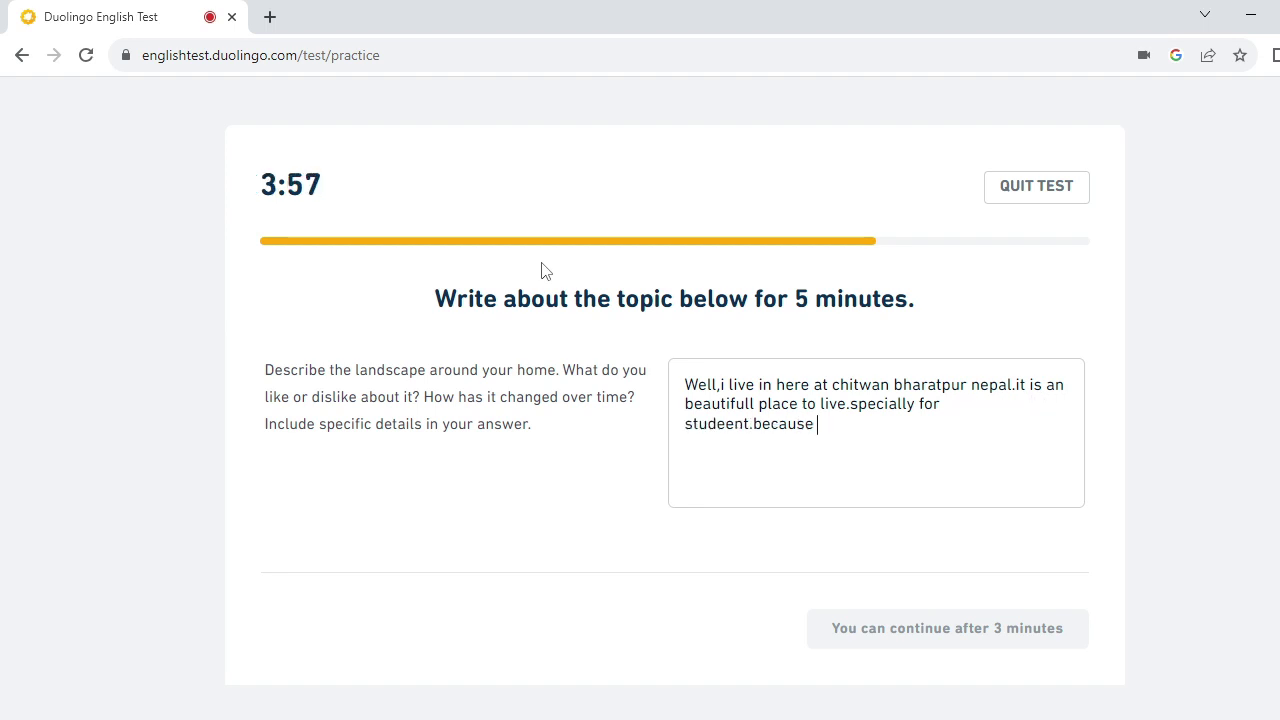
pyautogui.write('the environm')
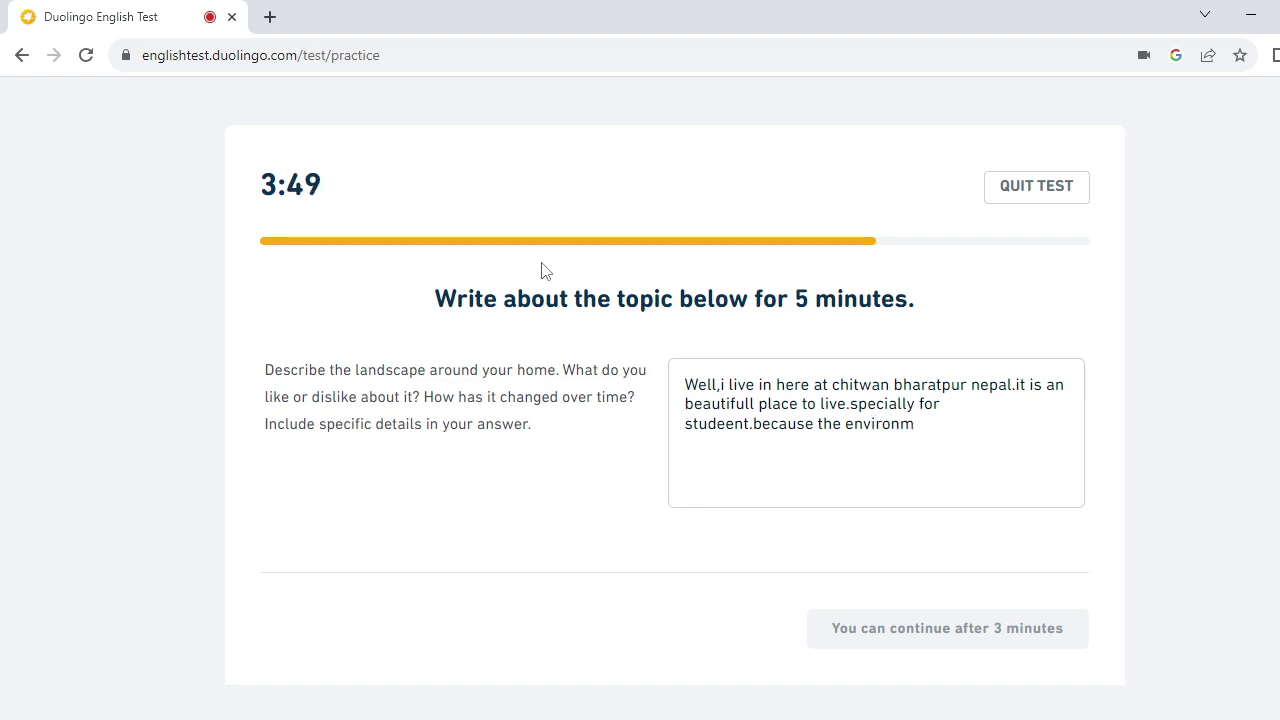
pyautogui.write('ent of here is so ')
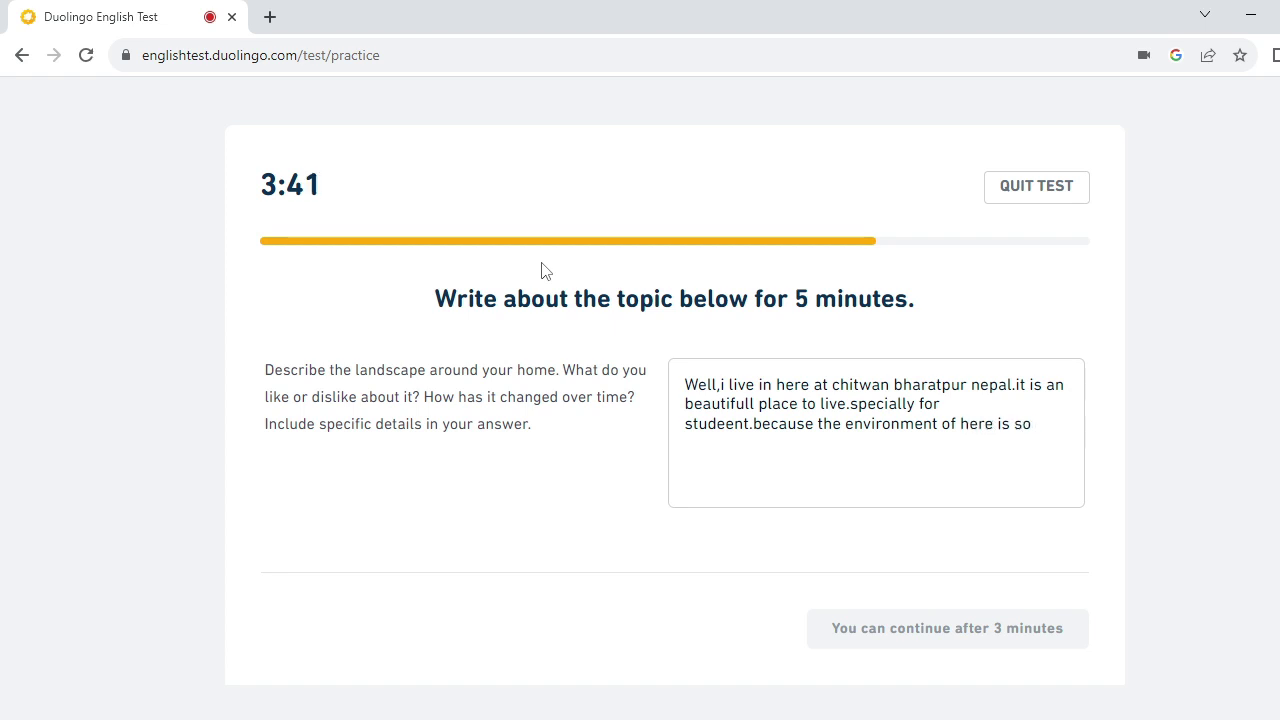
pyautogui.write('quite')
pyautogui.write('peace.that')
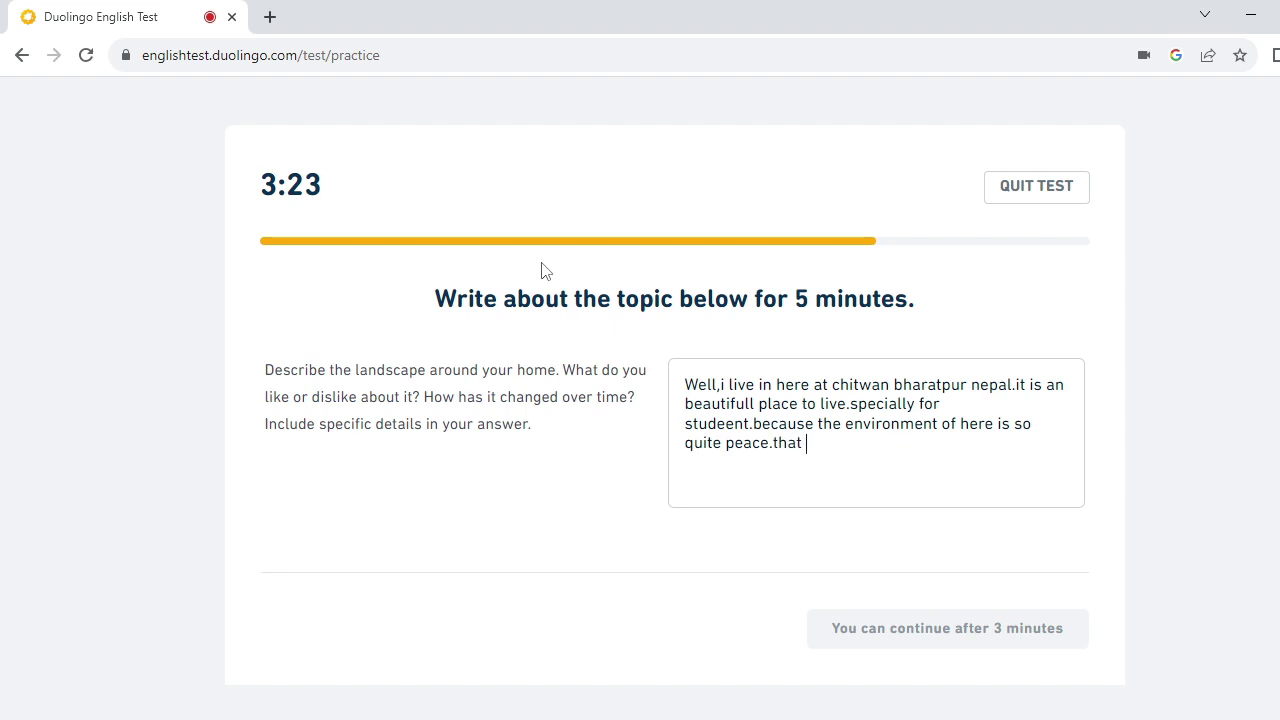
# Complete the first paragraph of the landscape response with "is why i consider it as a good place to live.".
pyautogui.write(' is why i consider it as a')
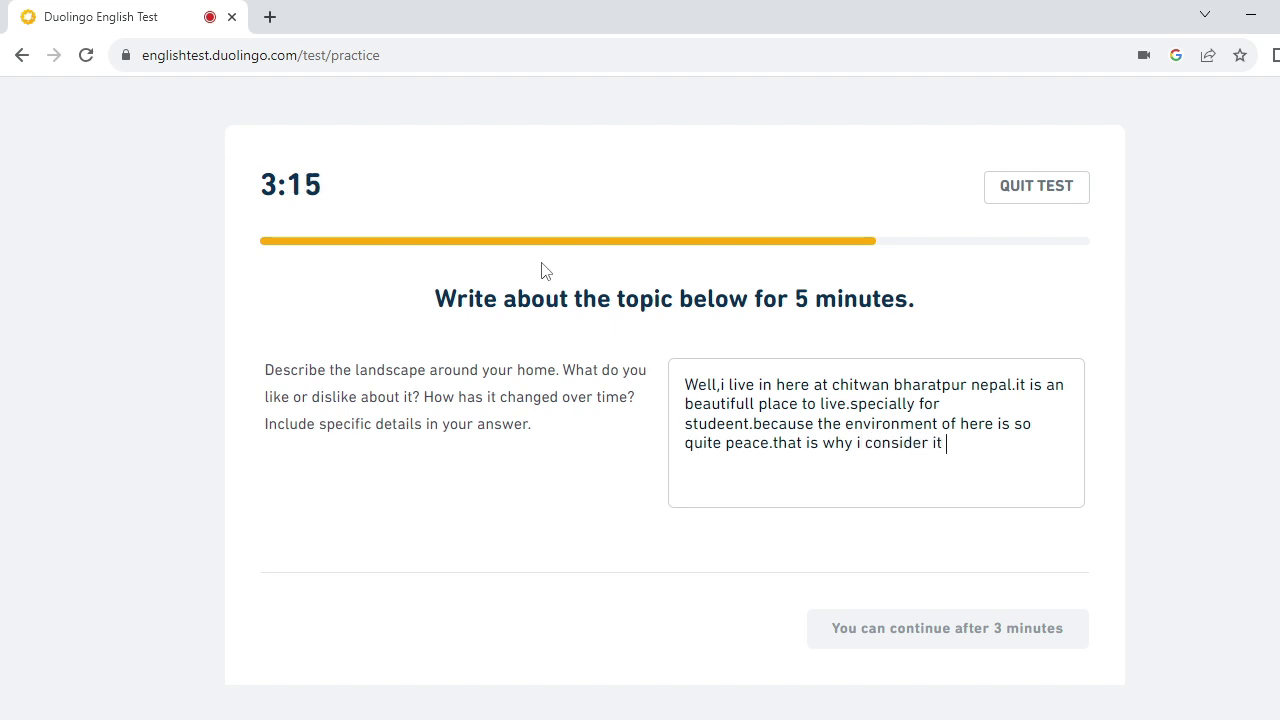
pyautogui.write(' good pac')
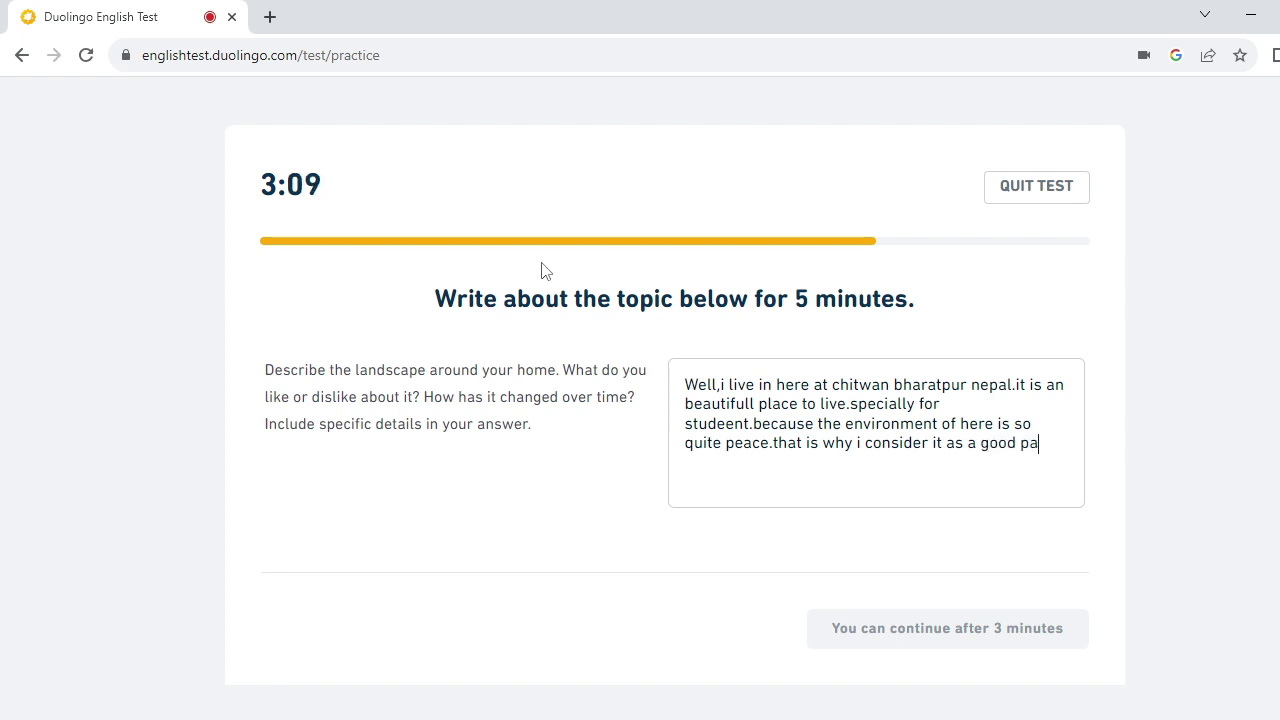
pyautogui.press('BackSpace')
pyautogui.press('BackSpace')
pyautogui.press('BackSpace')
pyautogui.write('lace to live.')
# Start a second paragraph in the landscape response with "I like most the people behaviour of bharatpur.".
pyautogui.press('Return')
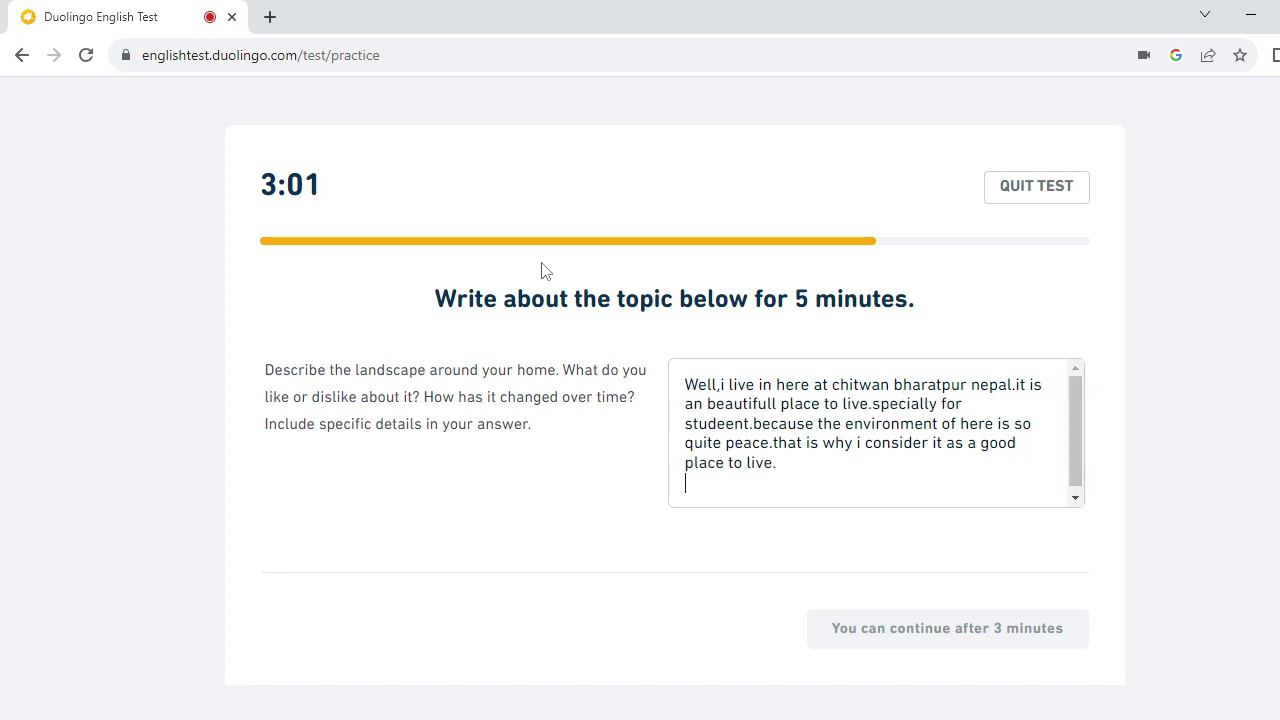
pyautogui.write('I lik')
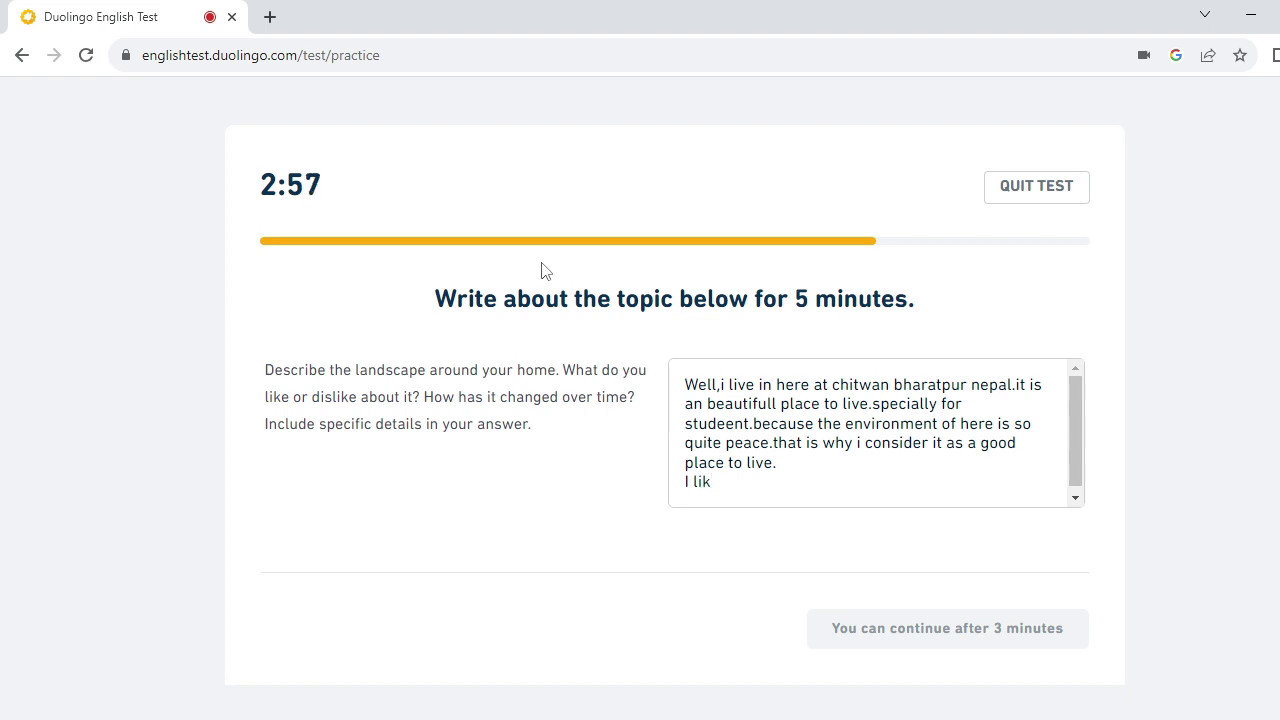
pyautogui.write('e most the peop')
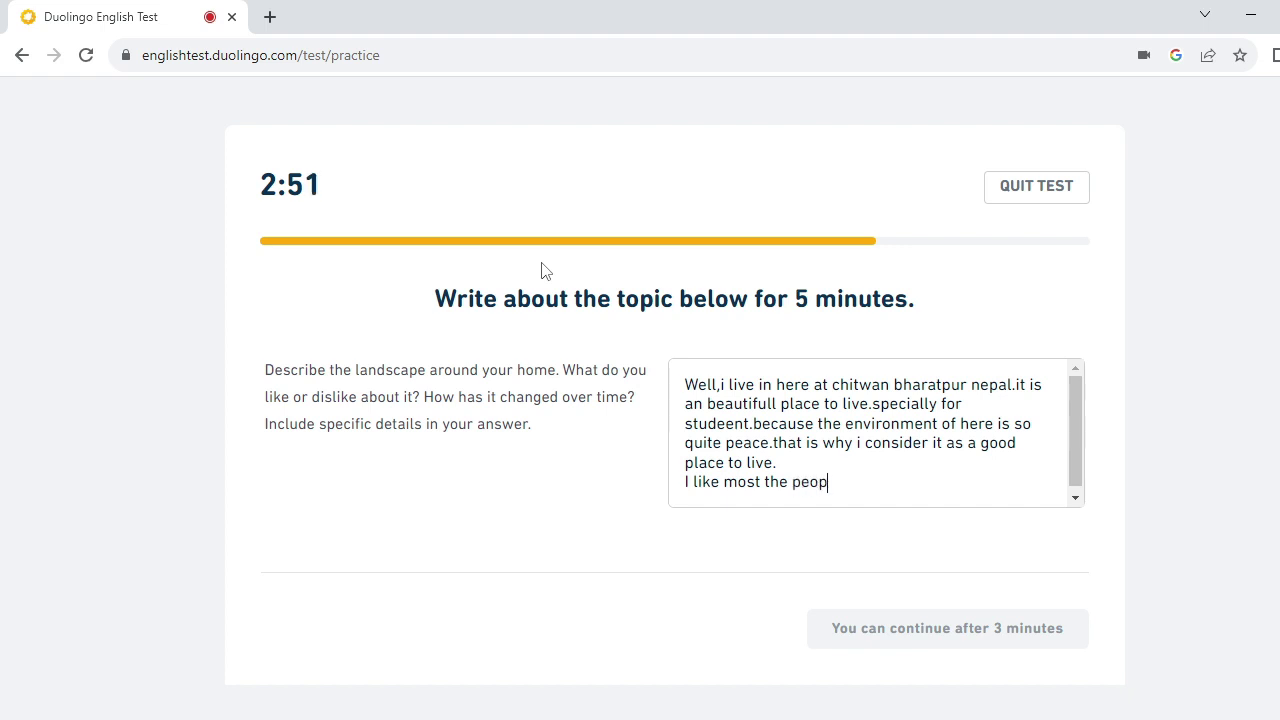
pyautogui.write('le behav')
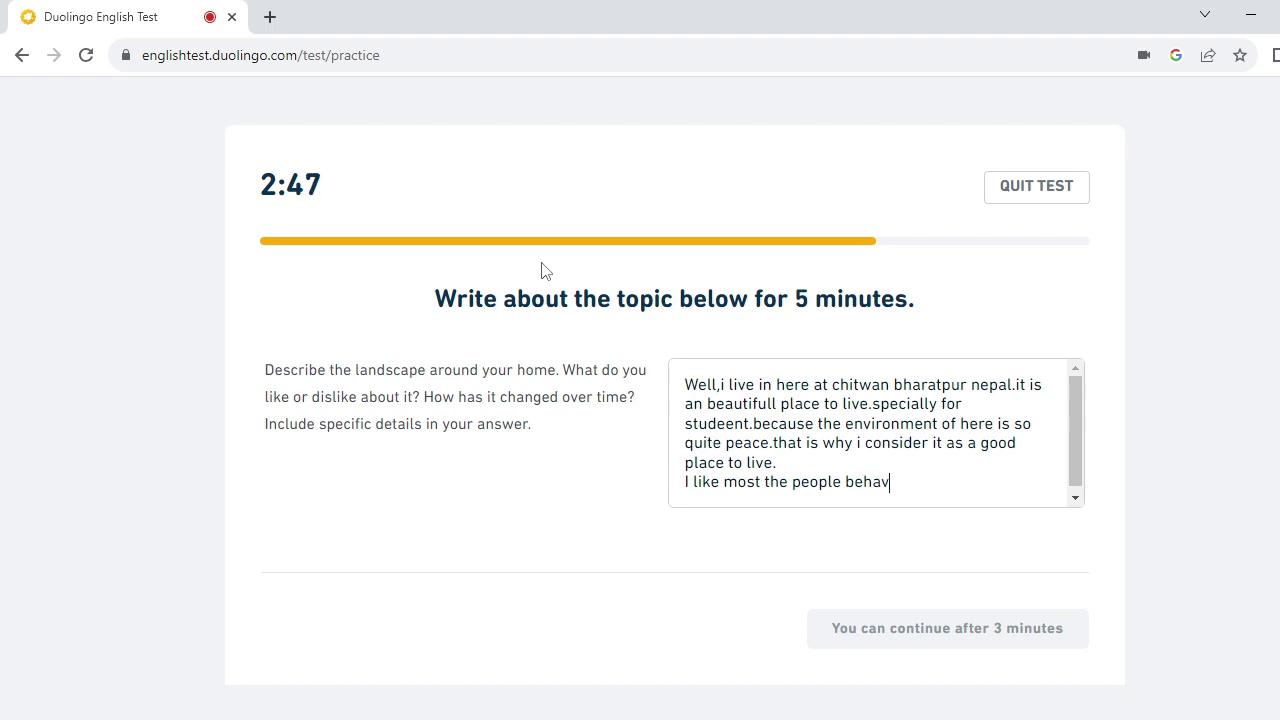
pyautogui.write('iour')
pyautogui.write('of bh')
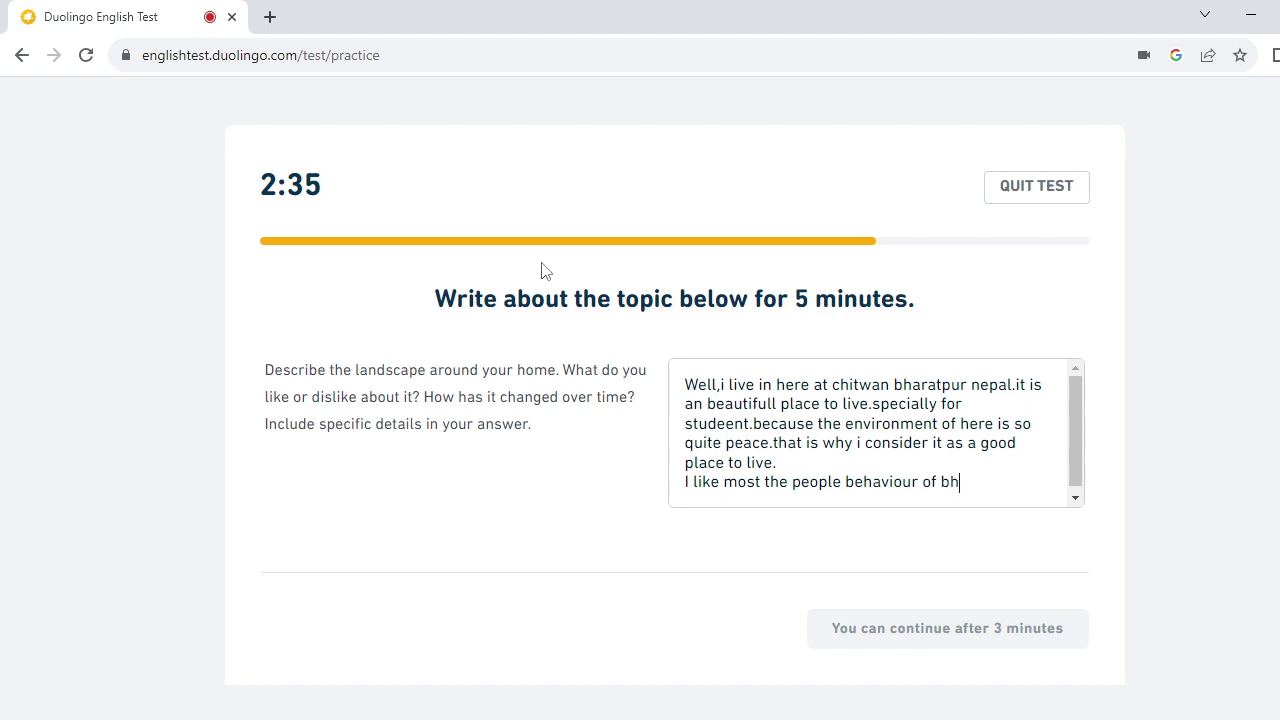
pyautogui.write('aratpur.w')
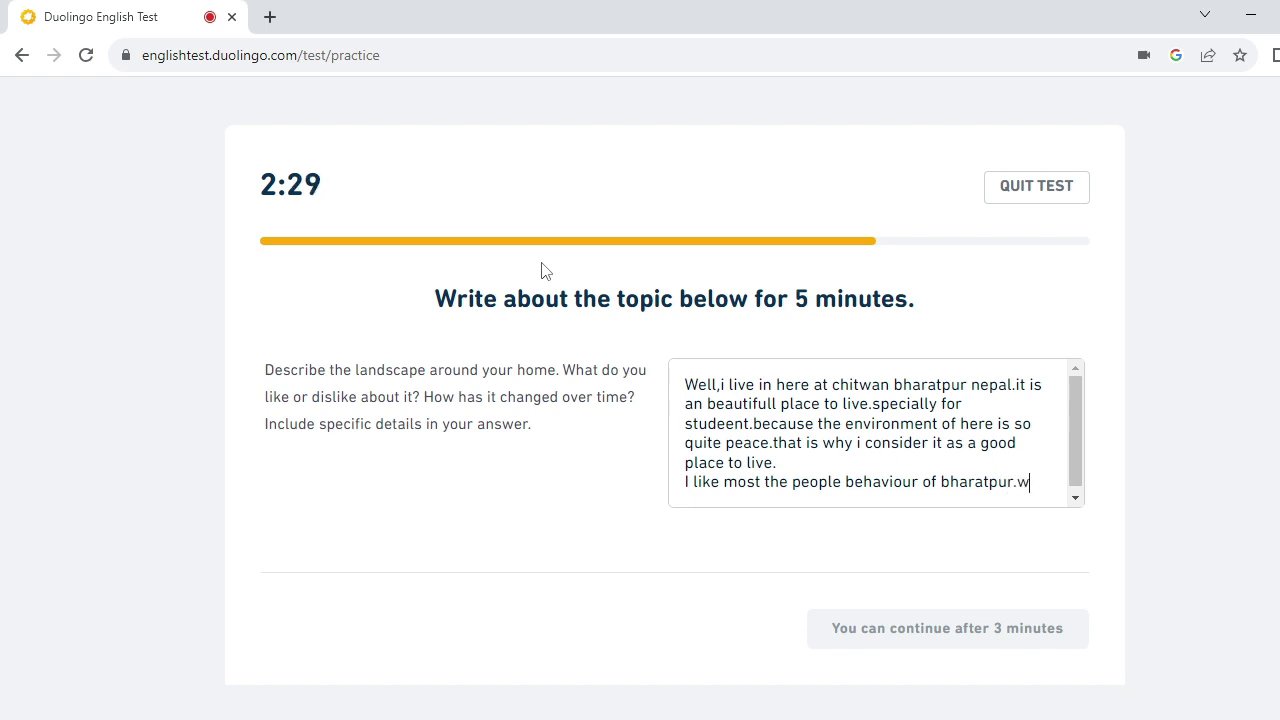
# Continue the second paragraph with "who lives here the charecter of them are so kind and affectinate.".
pyautogui.write('ho lives ')
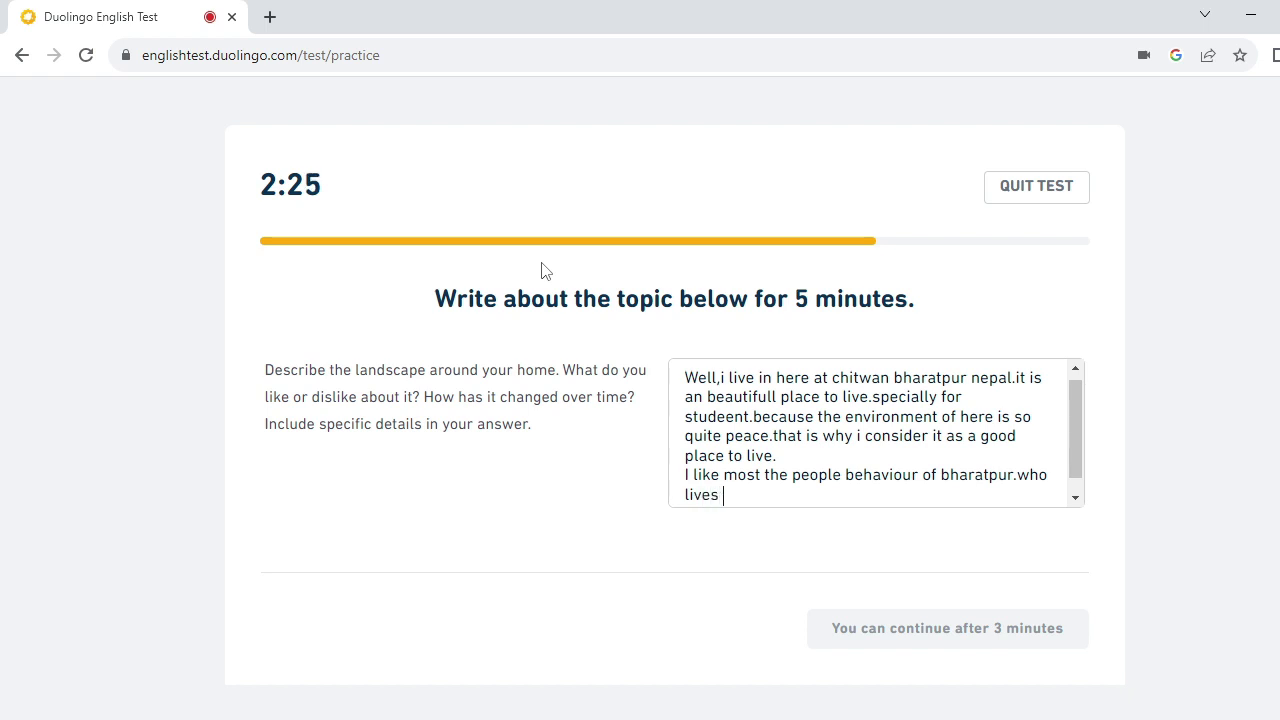
pyautogui.write('here the charect')
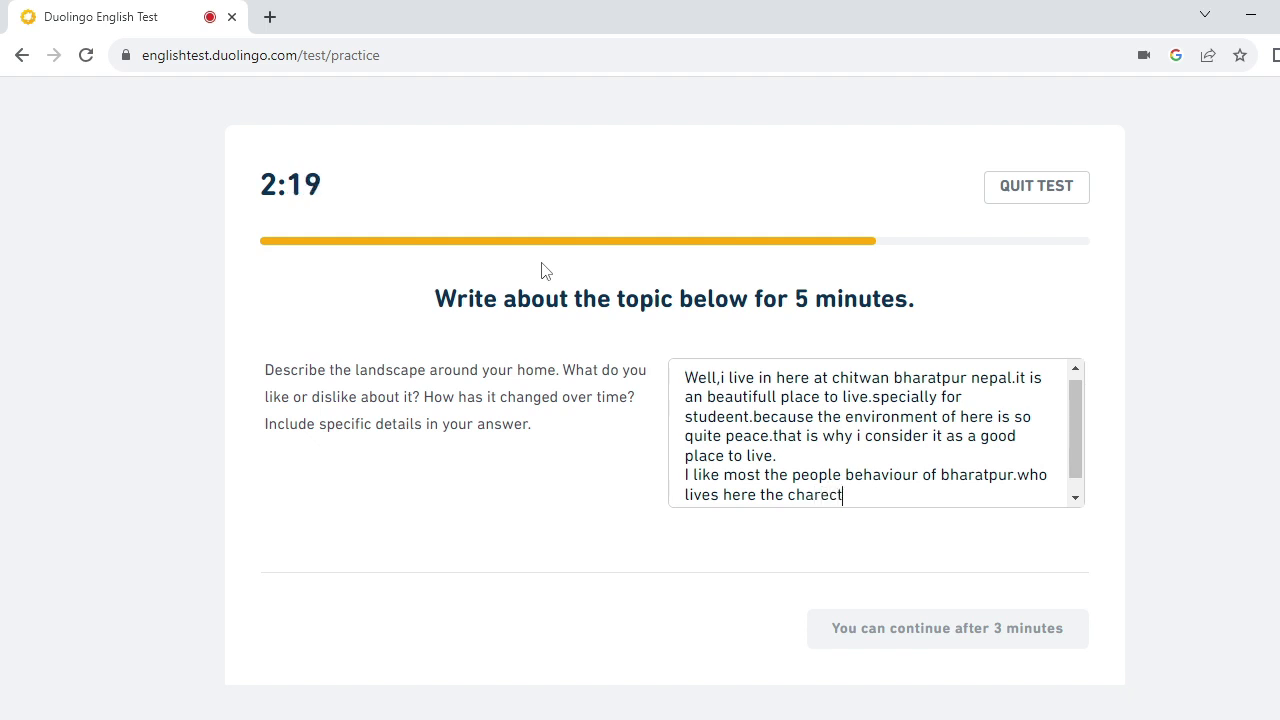
pyautogui.write('er of them are so kind')
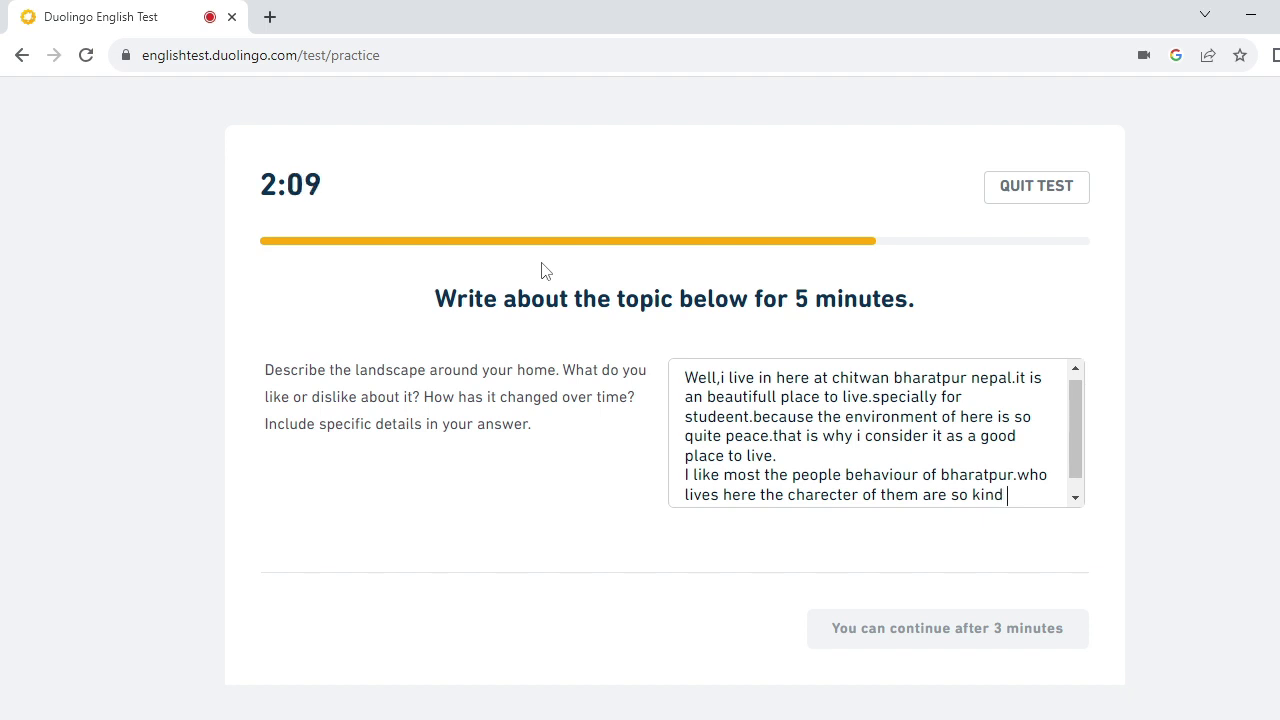
pyautogui.write(' and affect')
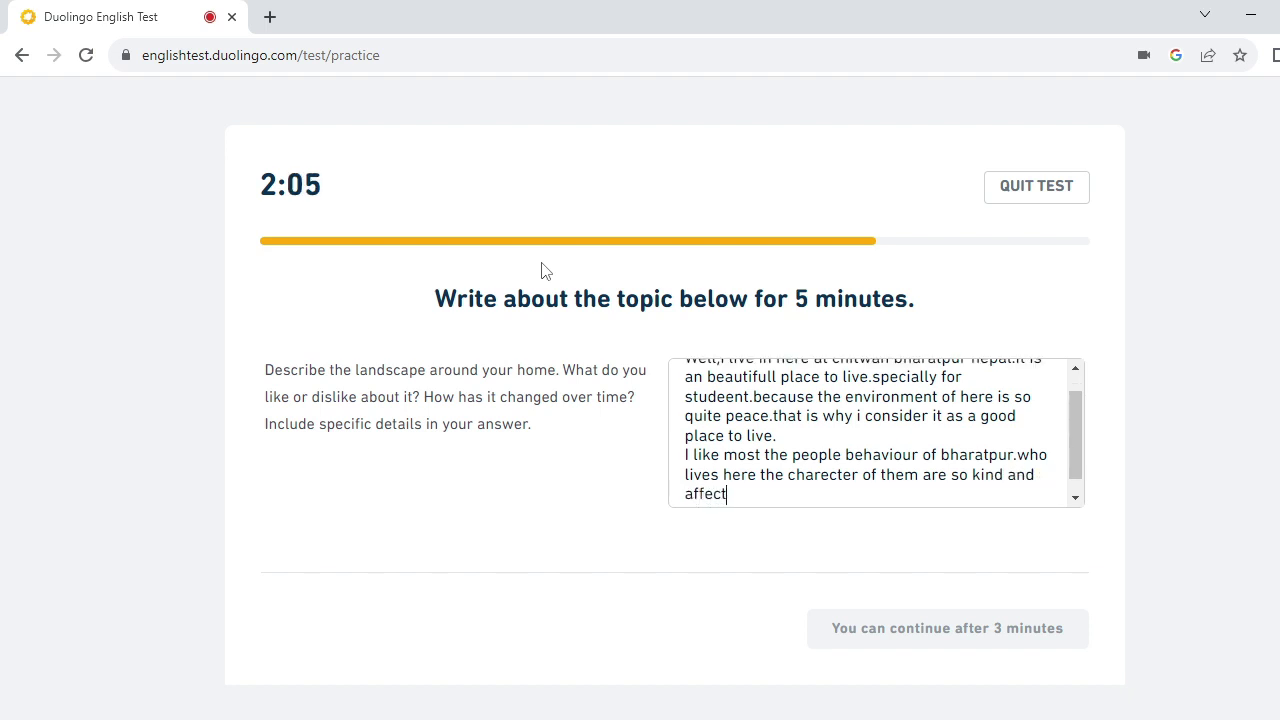
pyautogui.write('inate.')
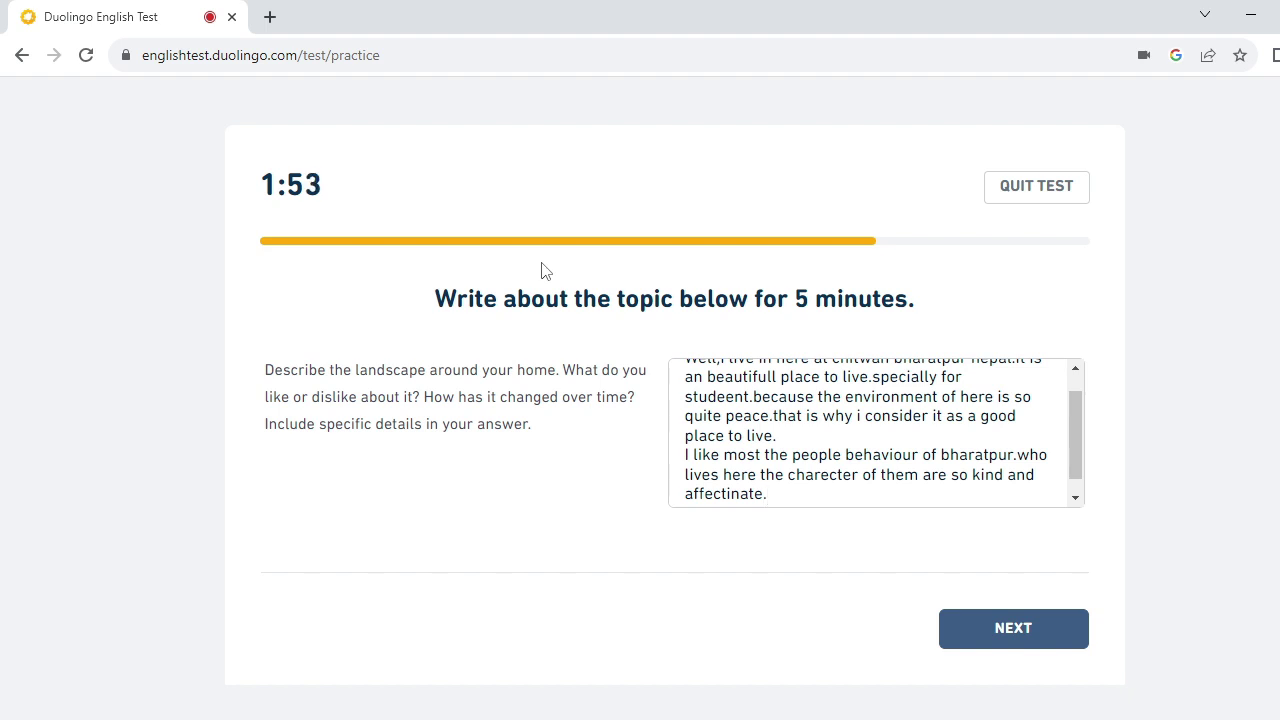
# End the second paragraph with "so that i feel proud to be an citizen of bharatpur." and begin a new line.
pyautogui.write('so that')
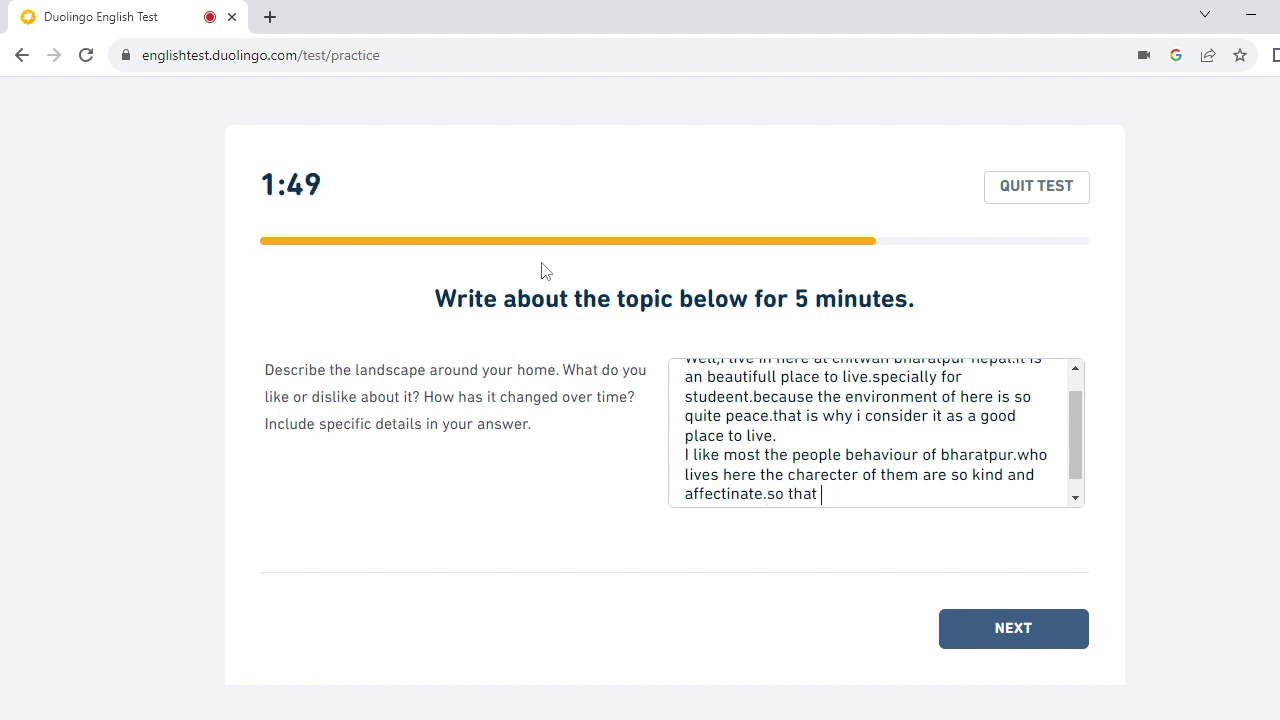
pyautogui.write(' i li')
pyautogui.press('BackSpace')
pyautogui.press('BackSpace')
pyautogui.write('fell')
pyautogui.press('BackSpace')
pyautogui.write('el proud to ')
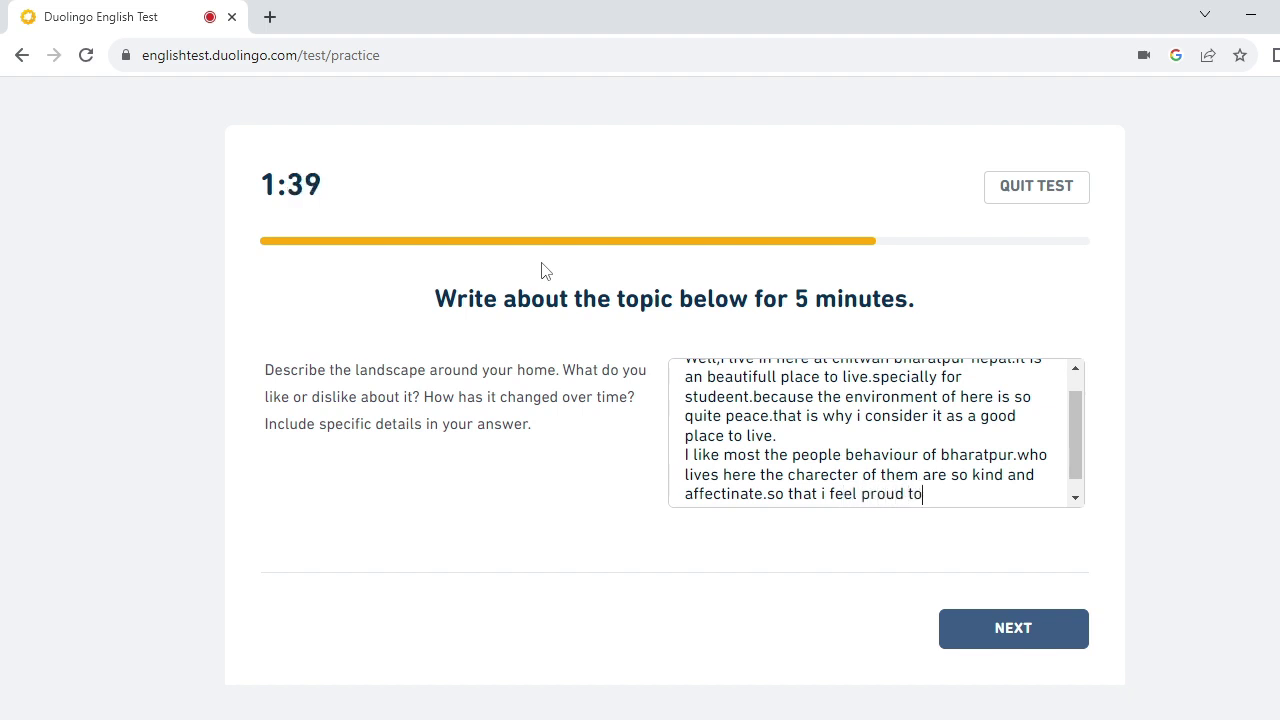
pyautogui.write('be an citizen of h')
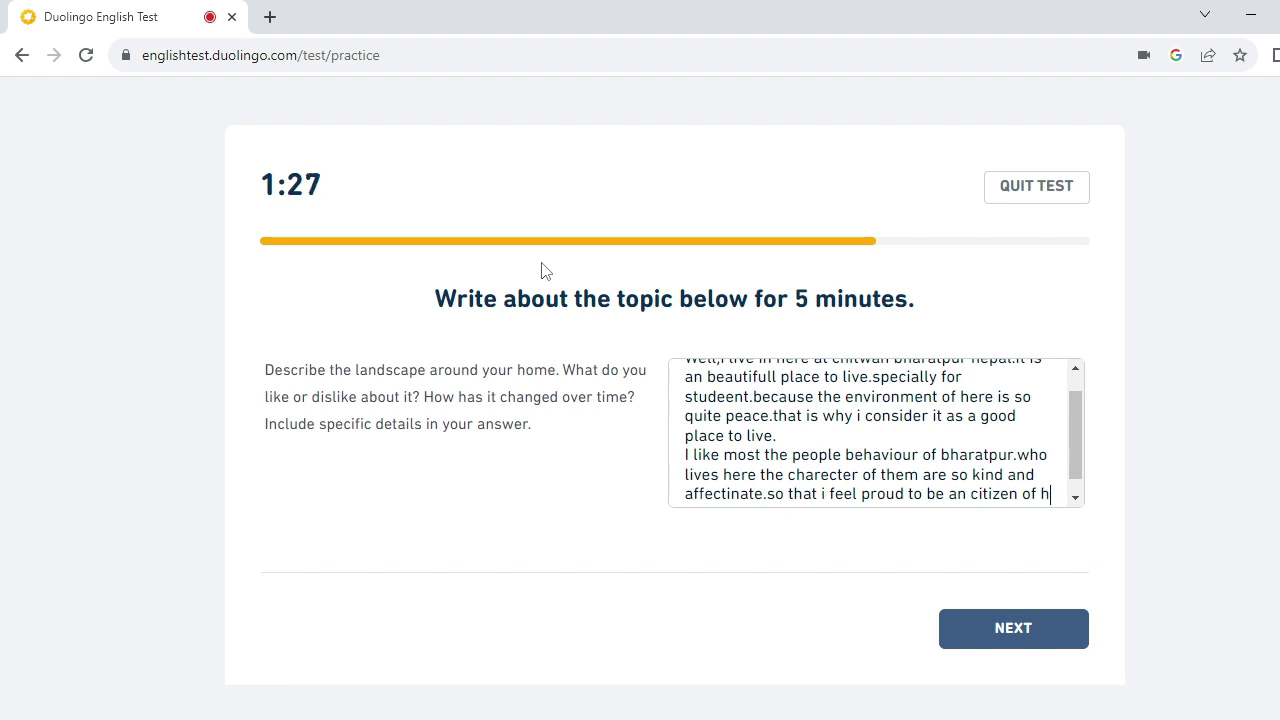
pyautogui.press('BackSpace')
pyautogui.write('bhar')
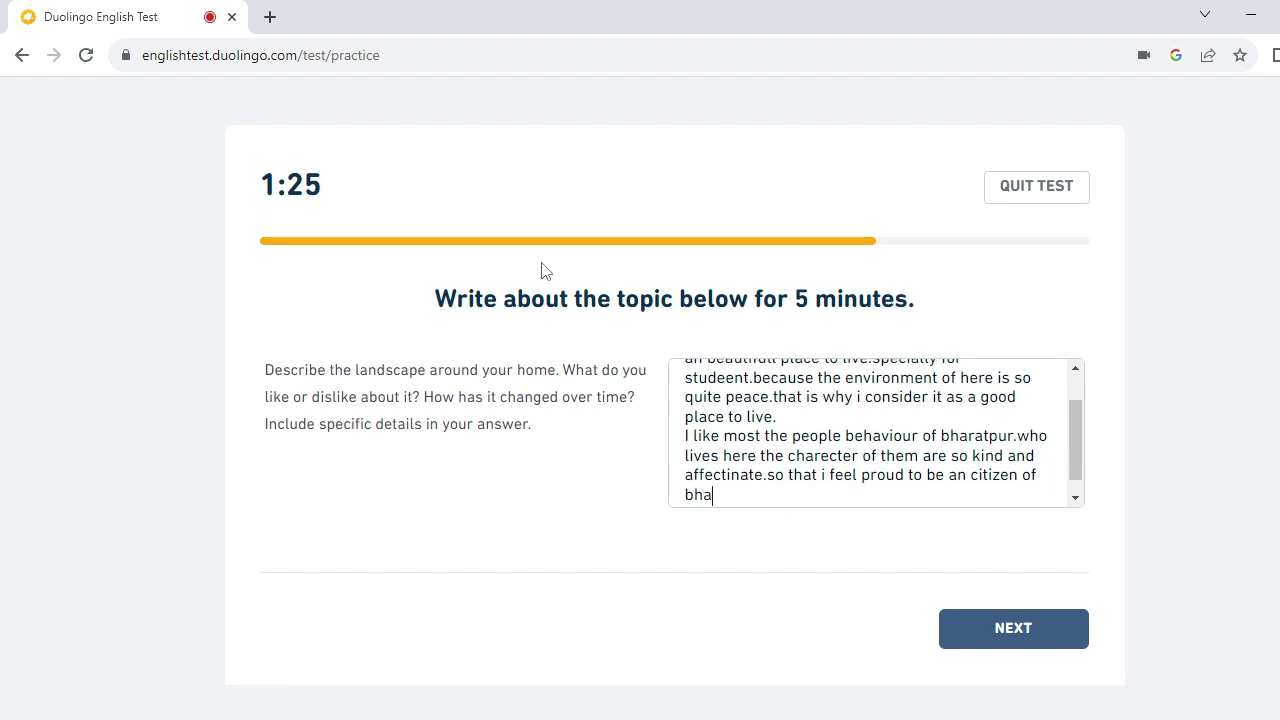
pyautogui.write('atpur.')
pyautogui.press('Return')
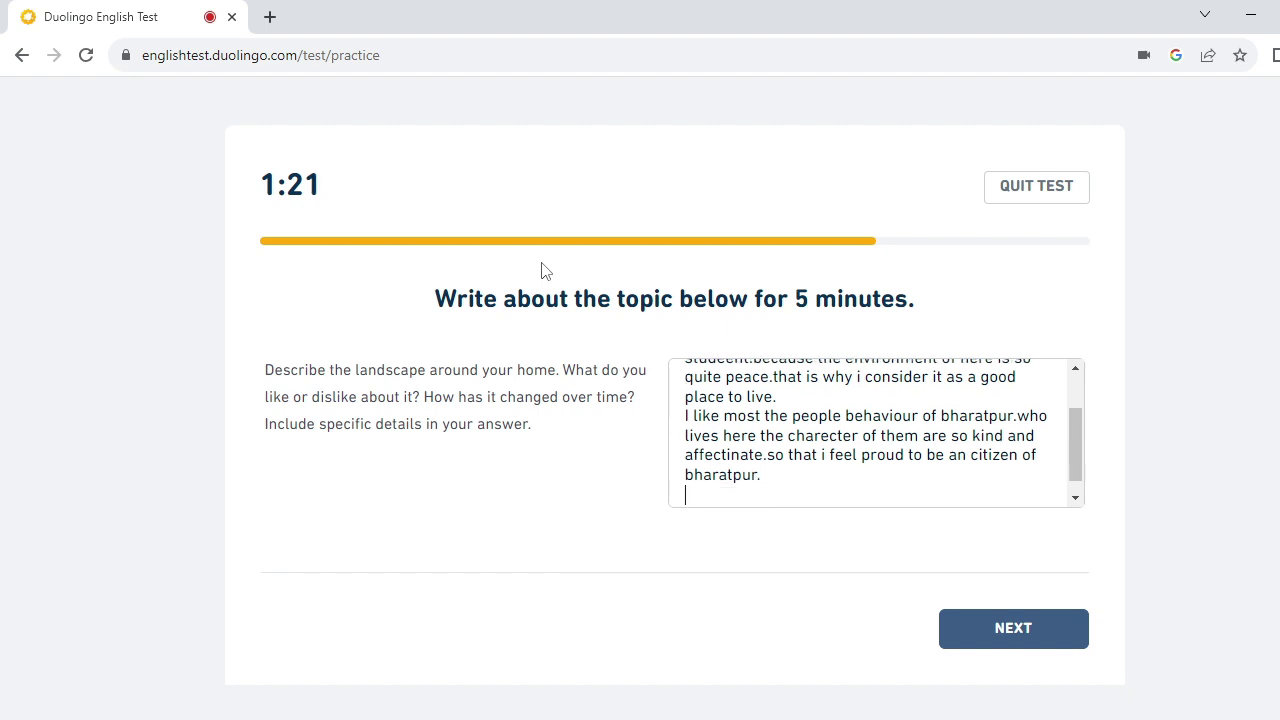
# Begin the third paragraph with "there are so many problems that have to solve that is infastructure".
pyautogui.write('there are')
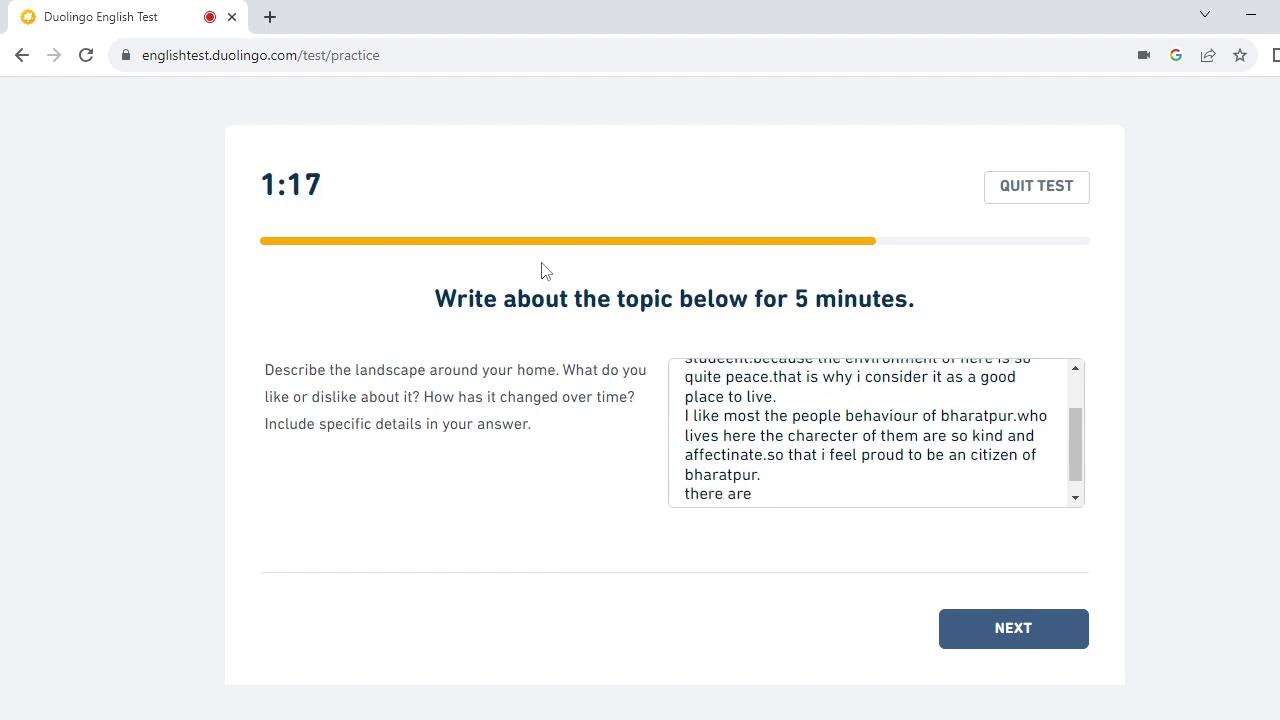
pyautogui.write(' so many problems t')
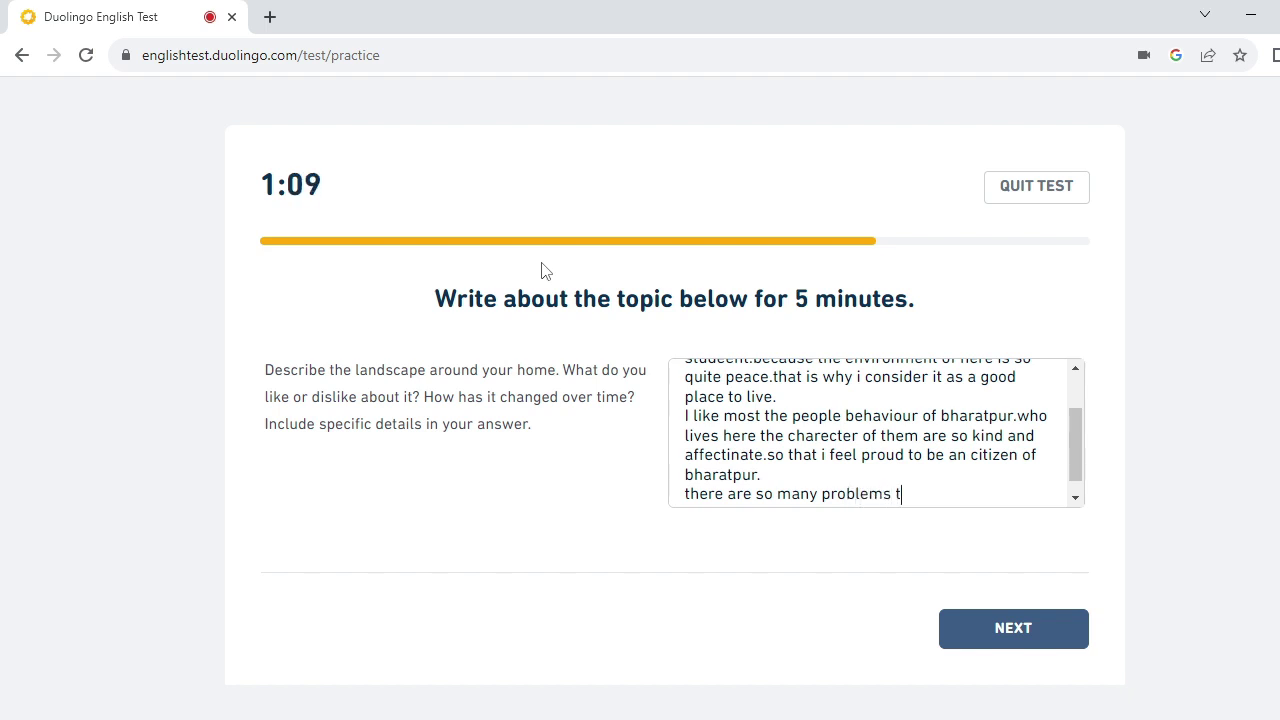
pyautogui.write('hat have to ')
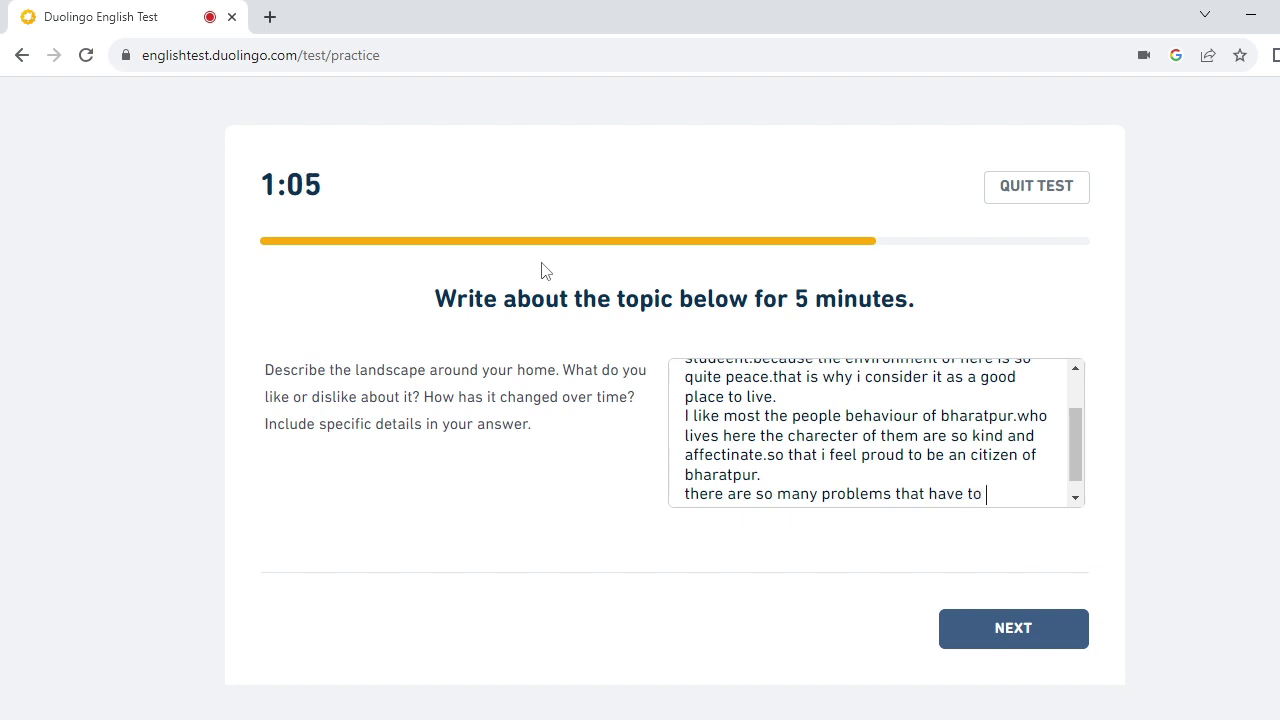
pyautogui.write('solve')
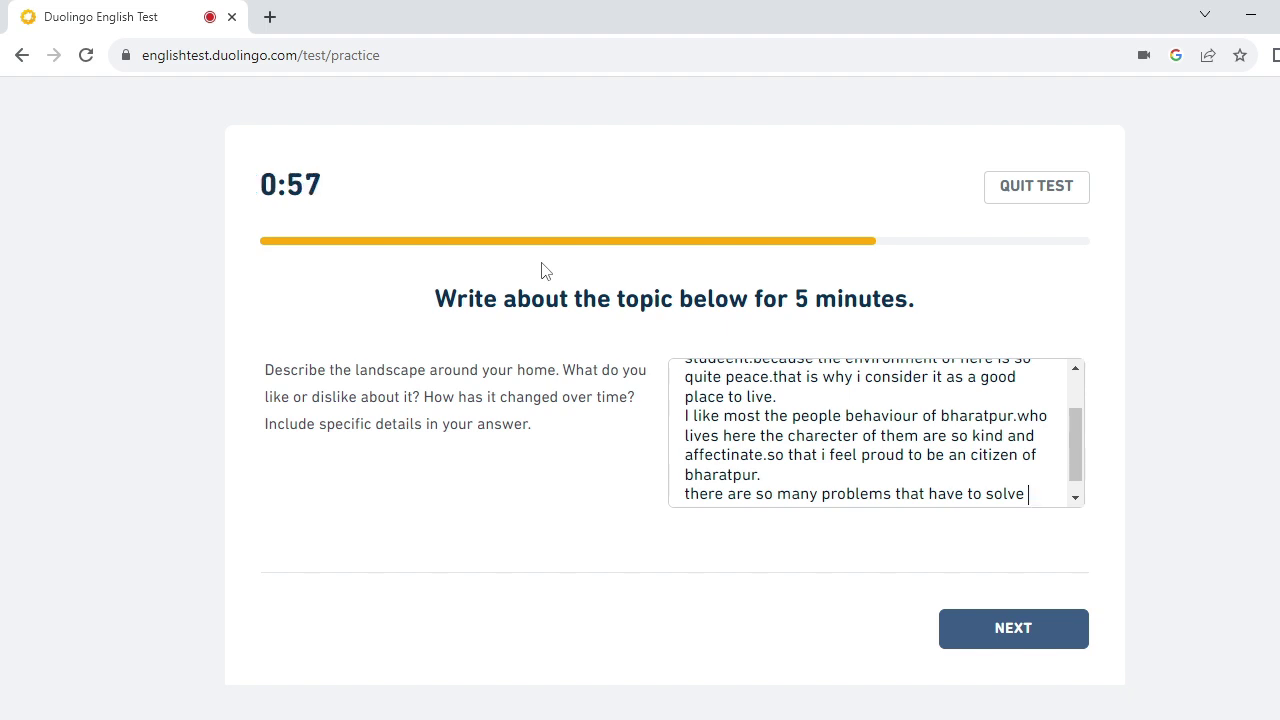
pyautogui.write('that ')
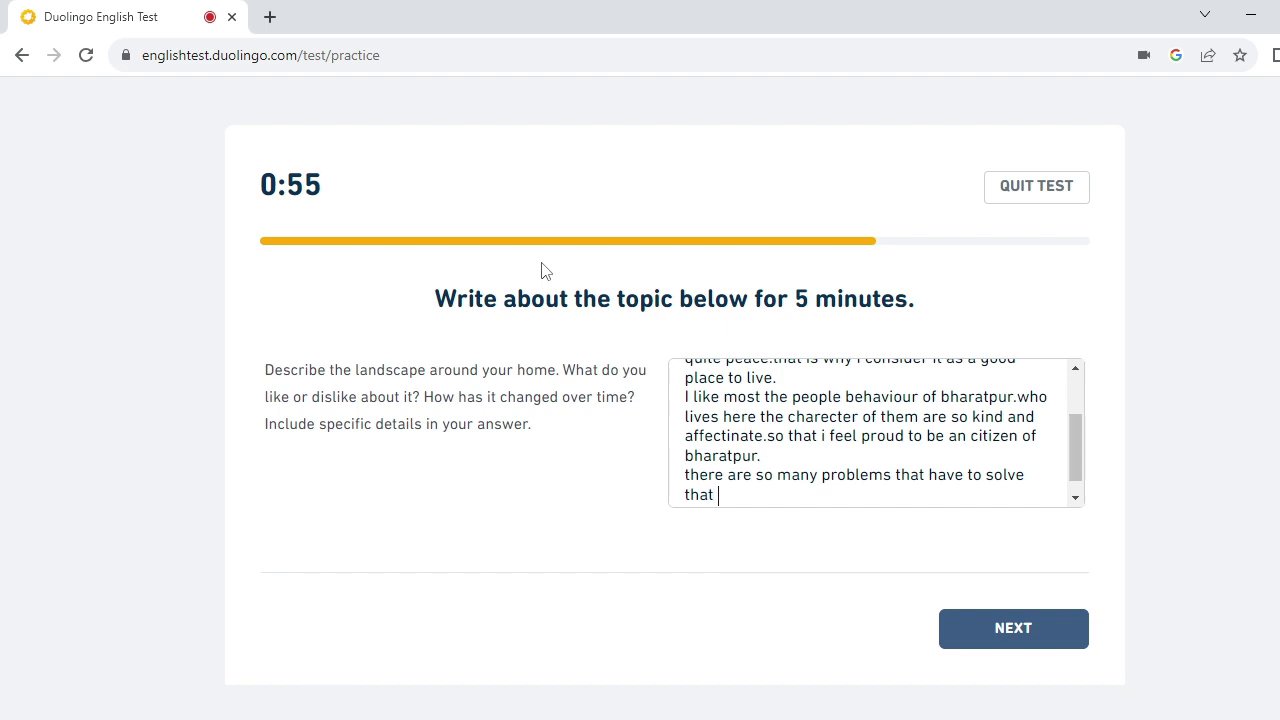
pyautogui.write('is')
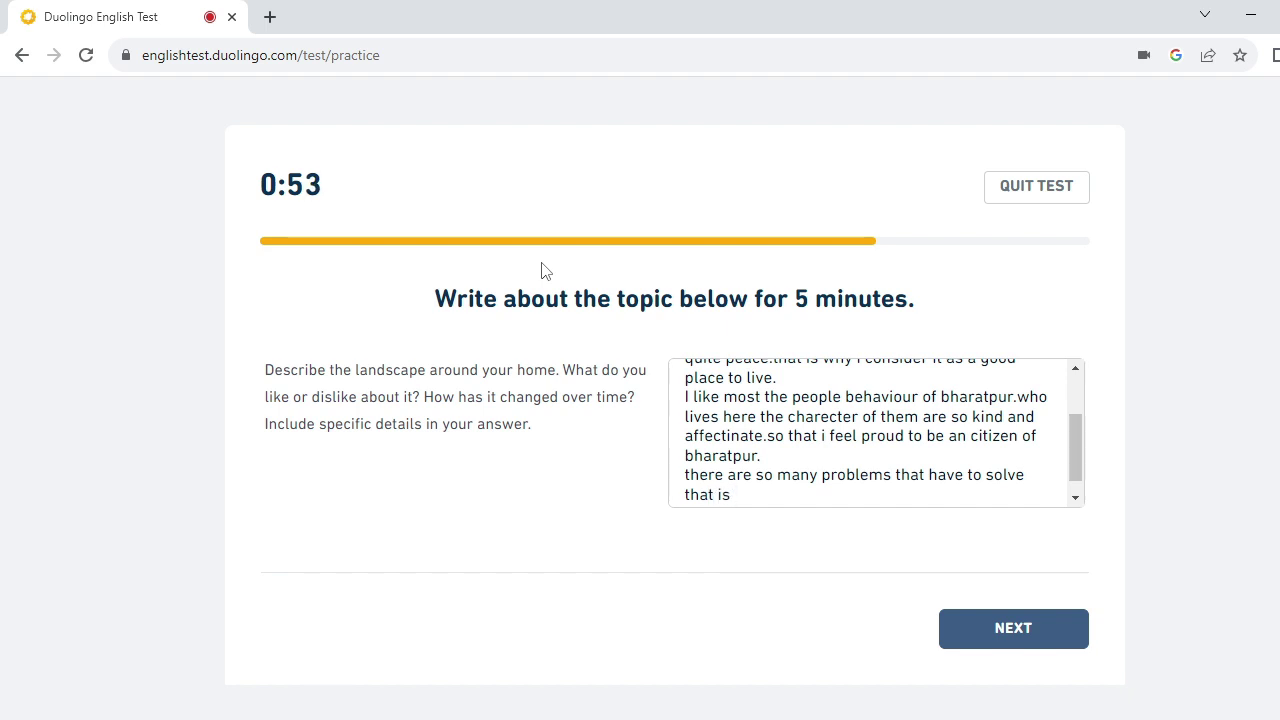
pyautogui.write(' infa')
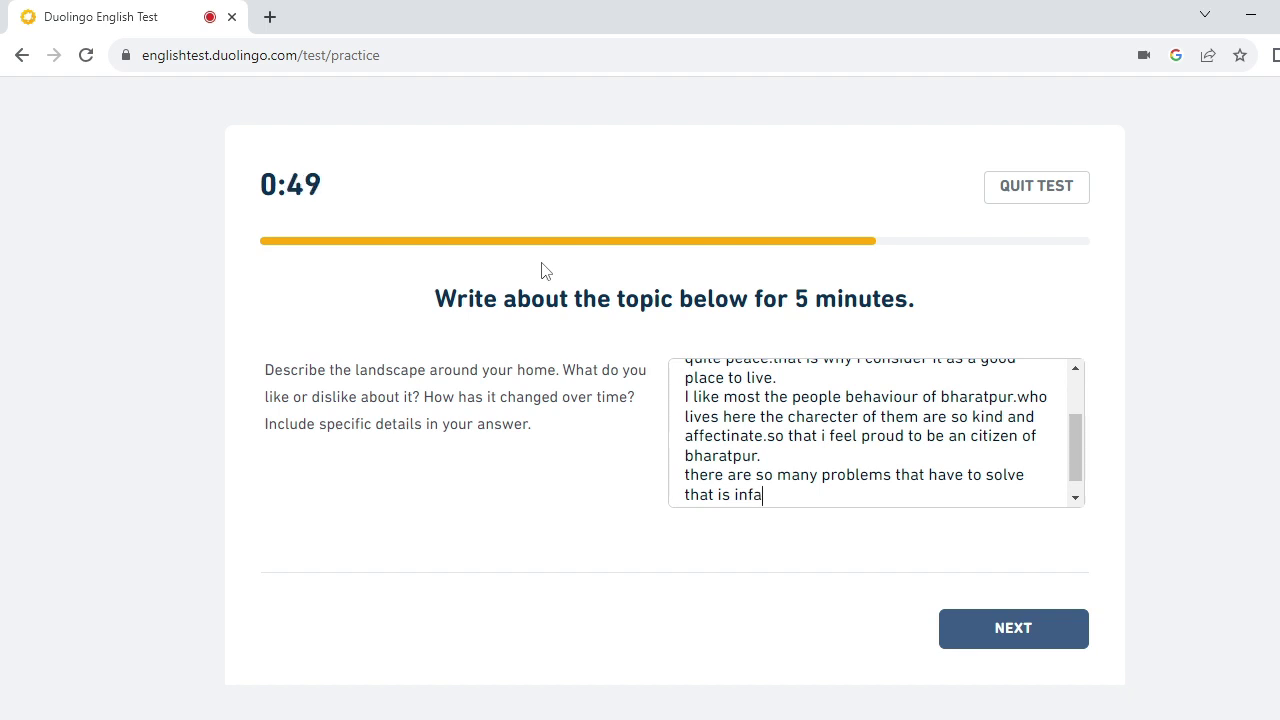
pyautogui.write('structure bu')
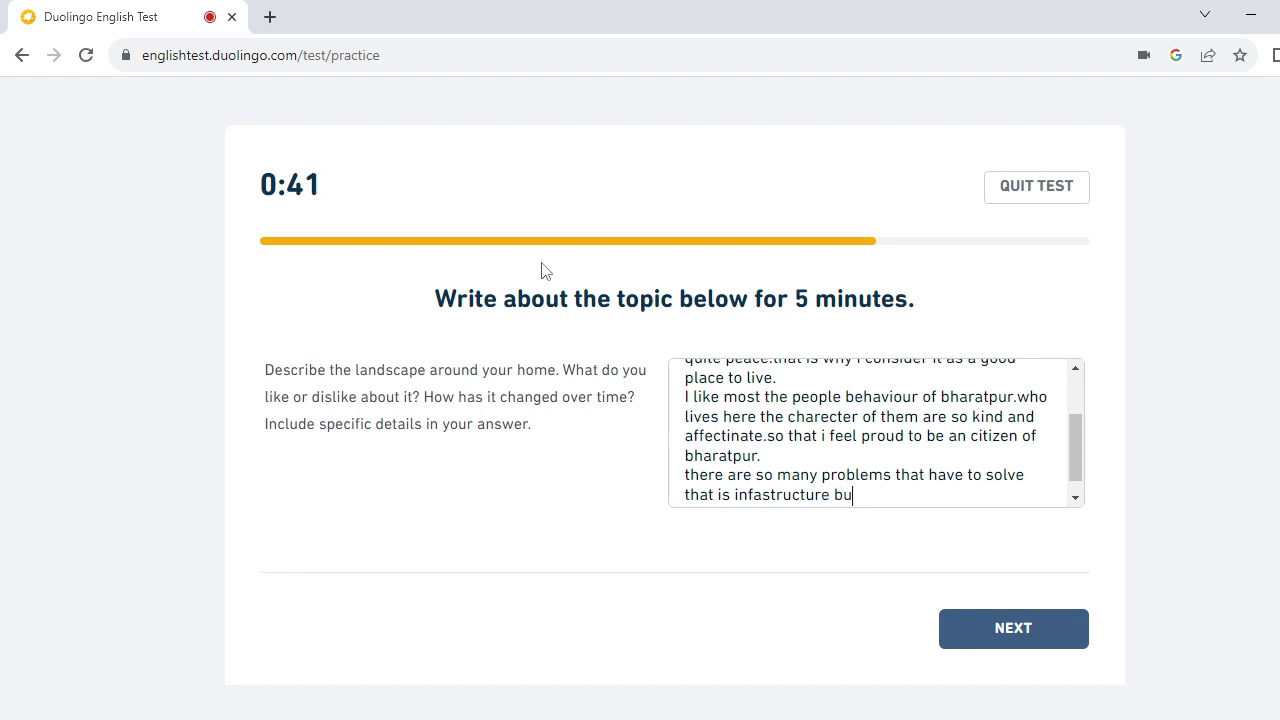
# Continue the third paragraph with "but now days it is going solving day by day".
pyautogui.write('t no')
pyautogui.write('e')
pyautogui.write('w days')
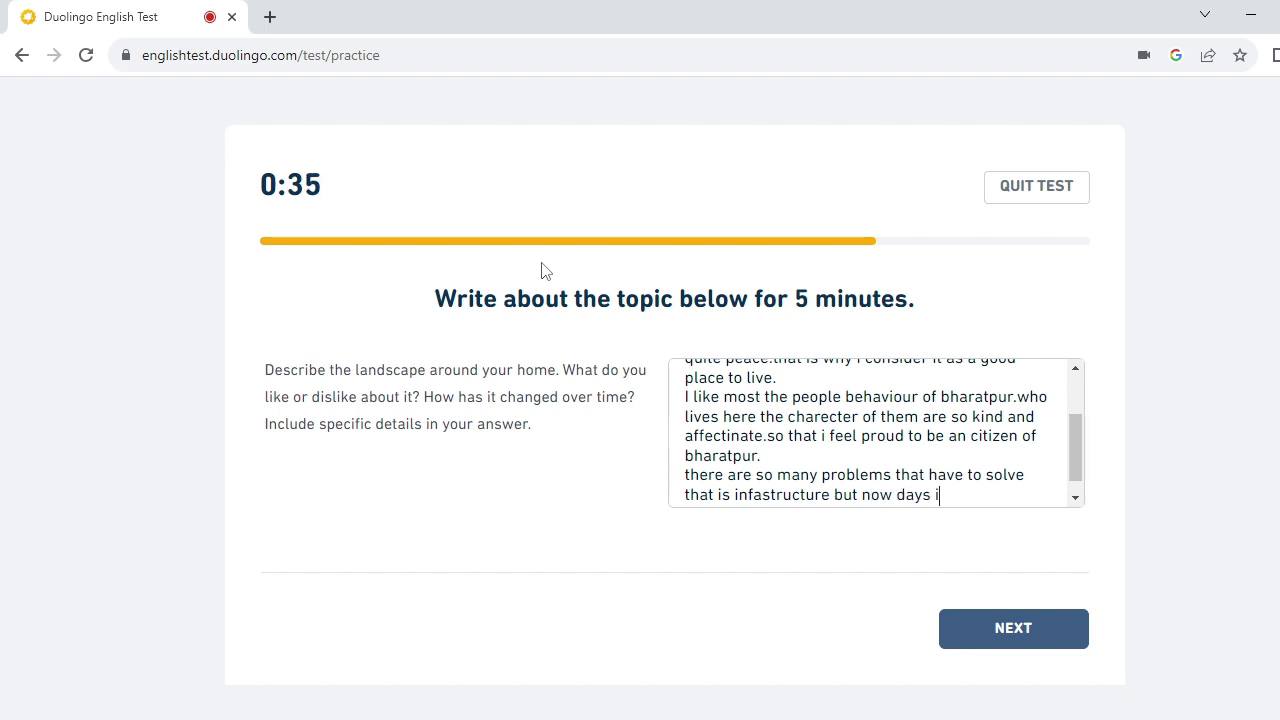
pyautogui.write('is is')
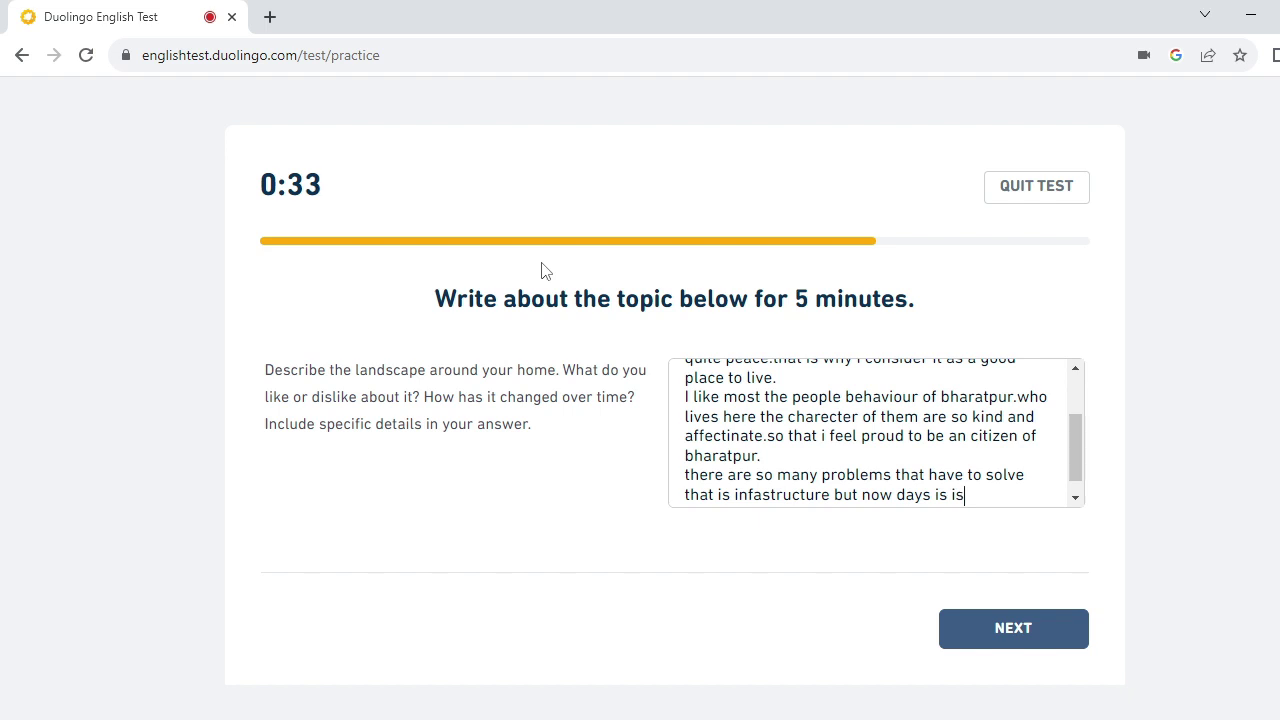
pyautogui.press('BackSpace')
pyautogui.press('BackSpace')
pyautogui.press('BackSpace')
pyautogui.press('BackSpace')
pyautogui.press('BackSpace')
pyautogui.write('it is ')
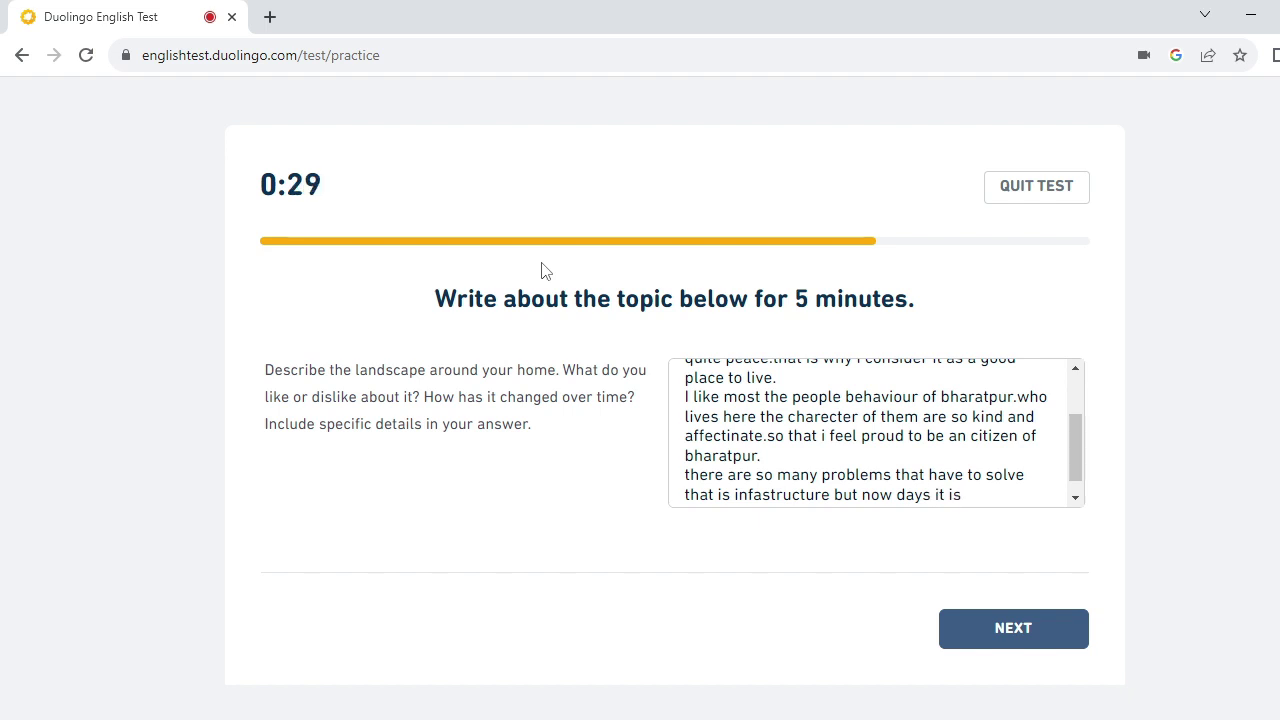
pyautogui.write('going ')
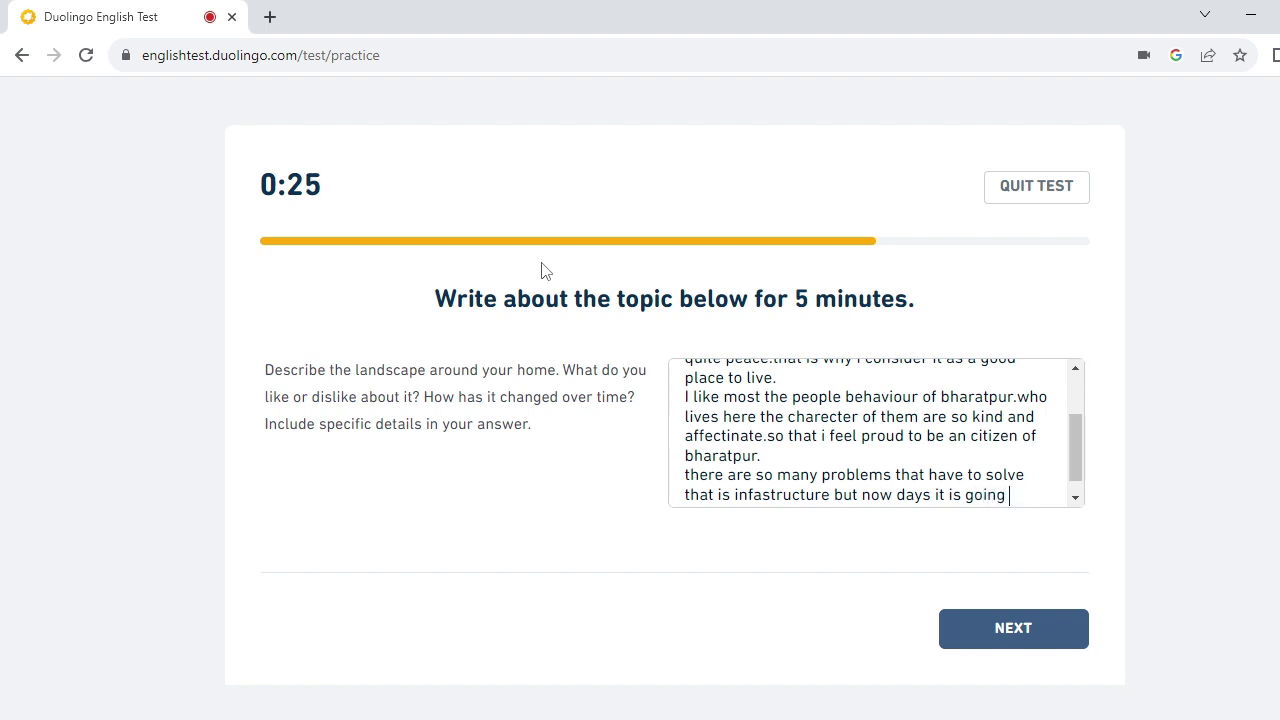
pyautogui.write(' solving')
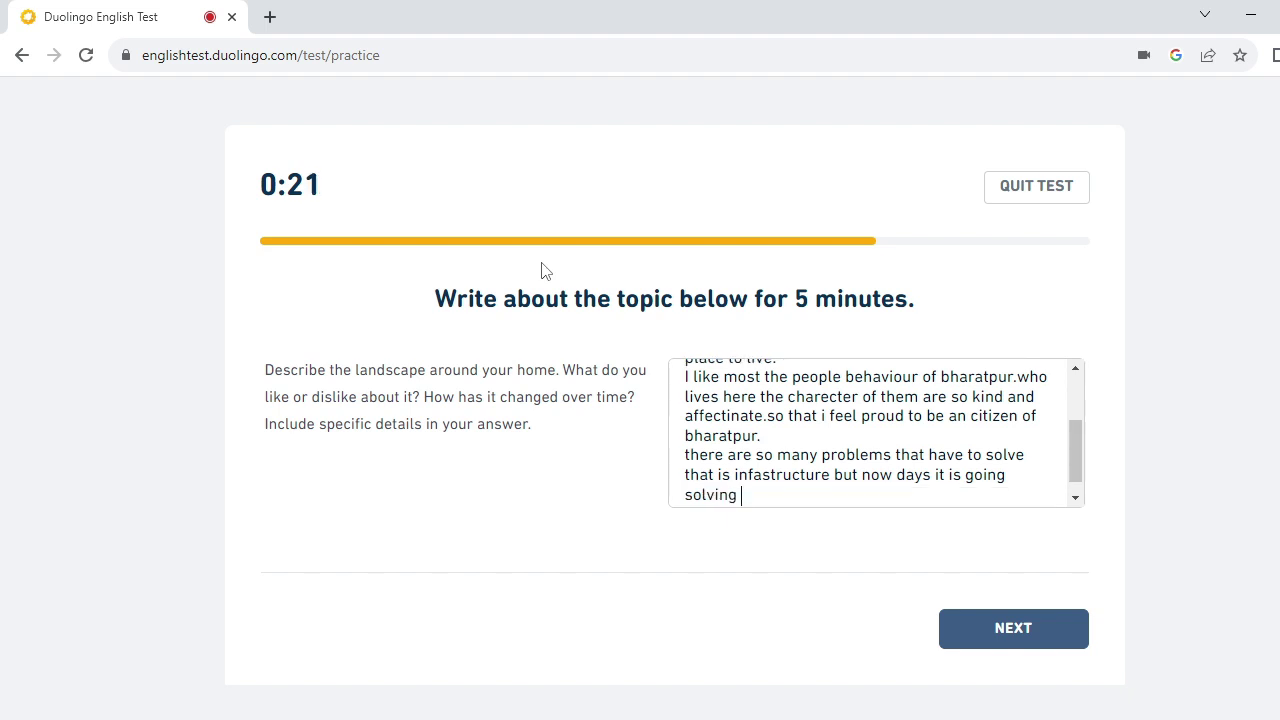
pyautogui.write(' day by day ')
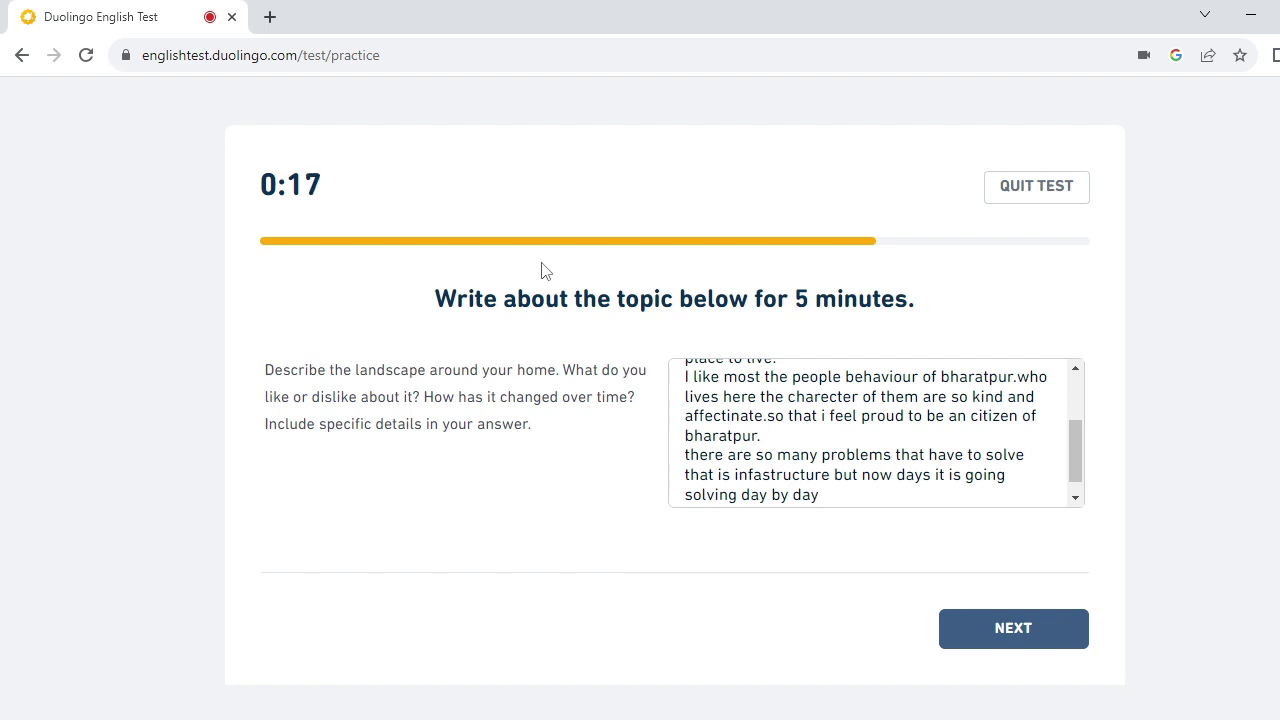
# Close the landscape response with ".finally i like it most." and submit it.
pyautogui.write('.')
pyautogui.write('finallu')
pyautogui.press('BackSpace')
pyautogui.write('y i l')
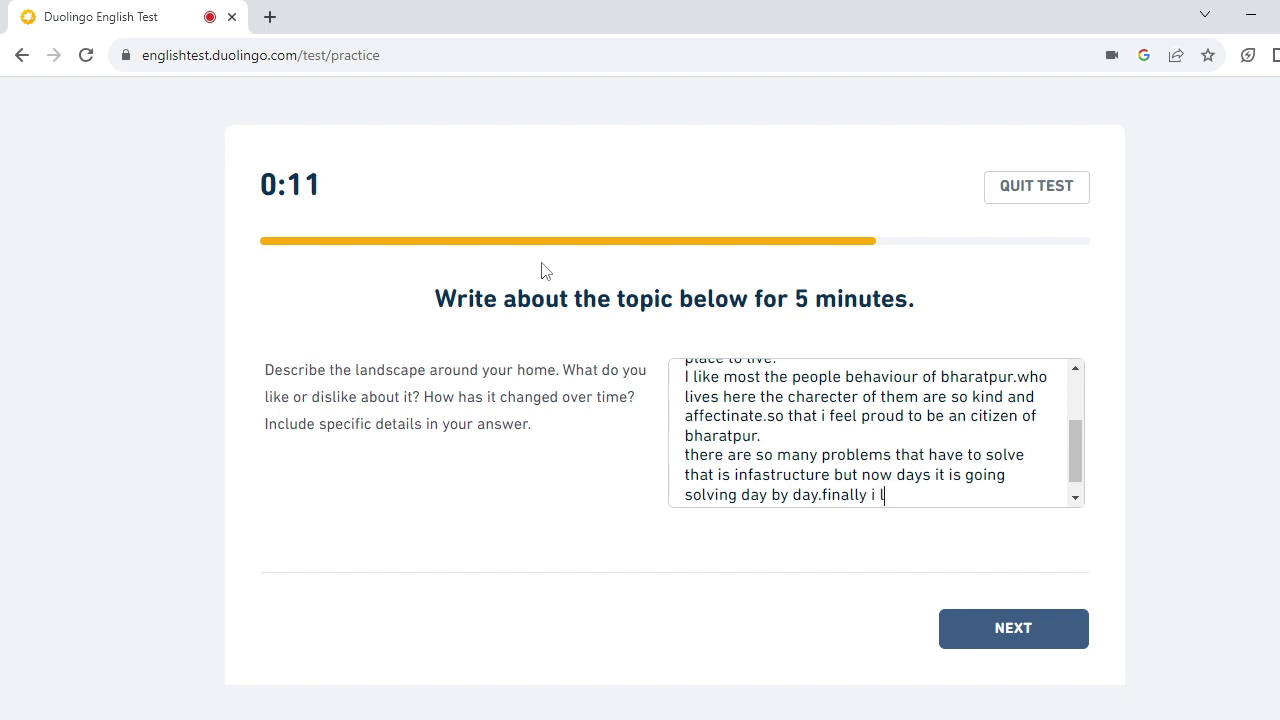
pyautogui.write('ike it most.')
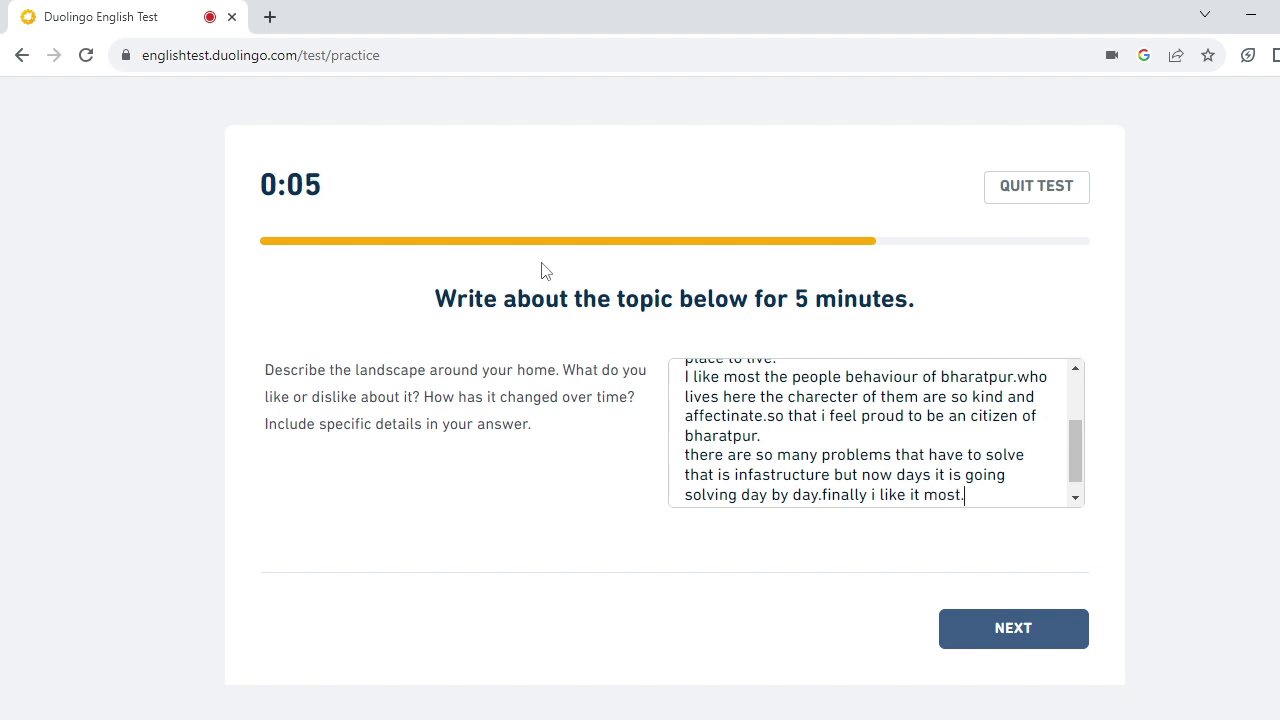
pyautogui.click(996, 640)
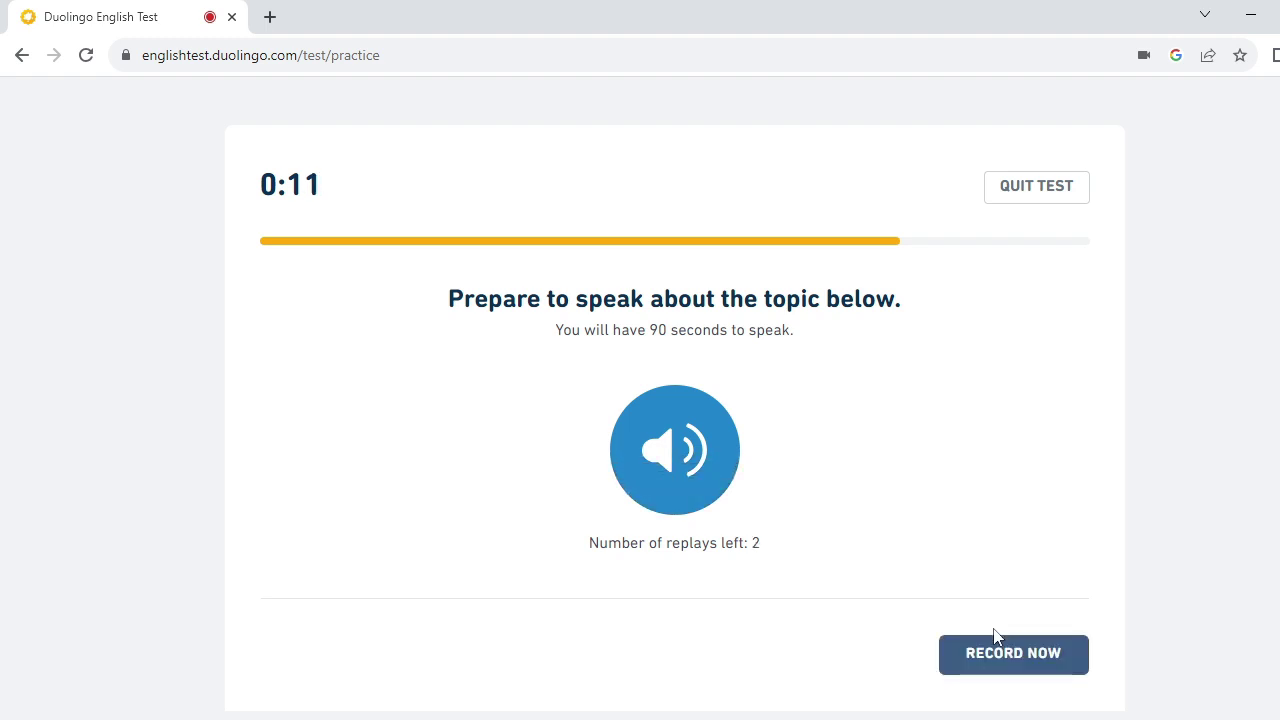
# Replay the audio topic of the 90-second speaking question, record a spoken answer and submit it.
pyautogui.click(716, 491)
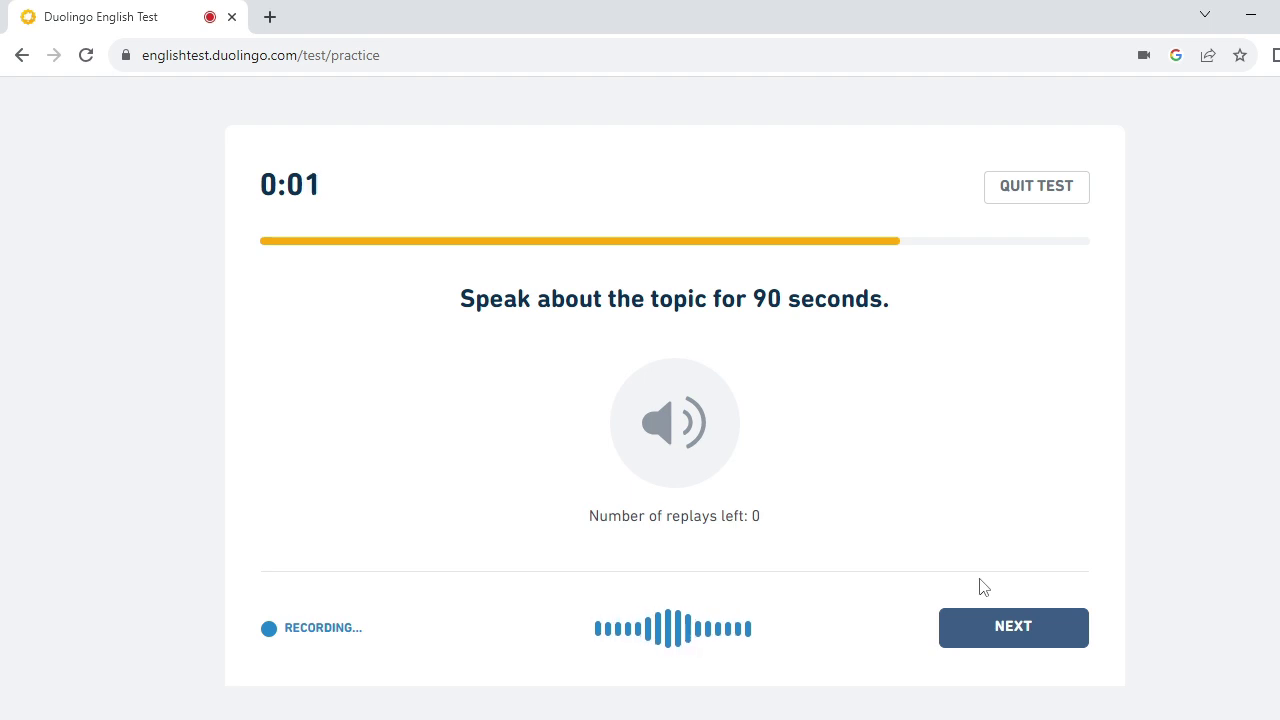
pyautogui.click(1003, 627)
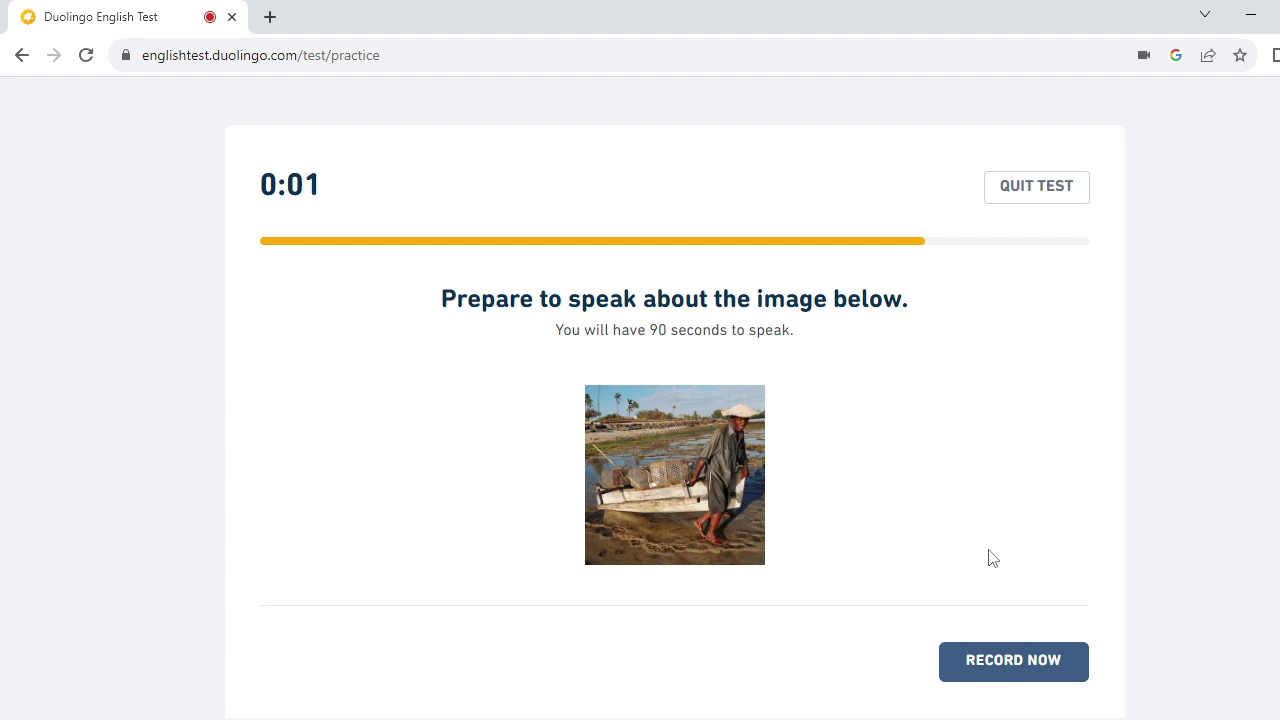
# Record a spoken answer about the image of the man pulling a boat and continue past the Writing & Speaking Sample introduction.
pyautogui.click(985, 676)
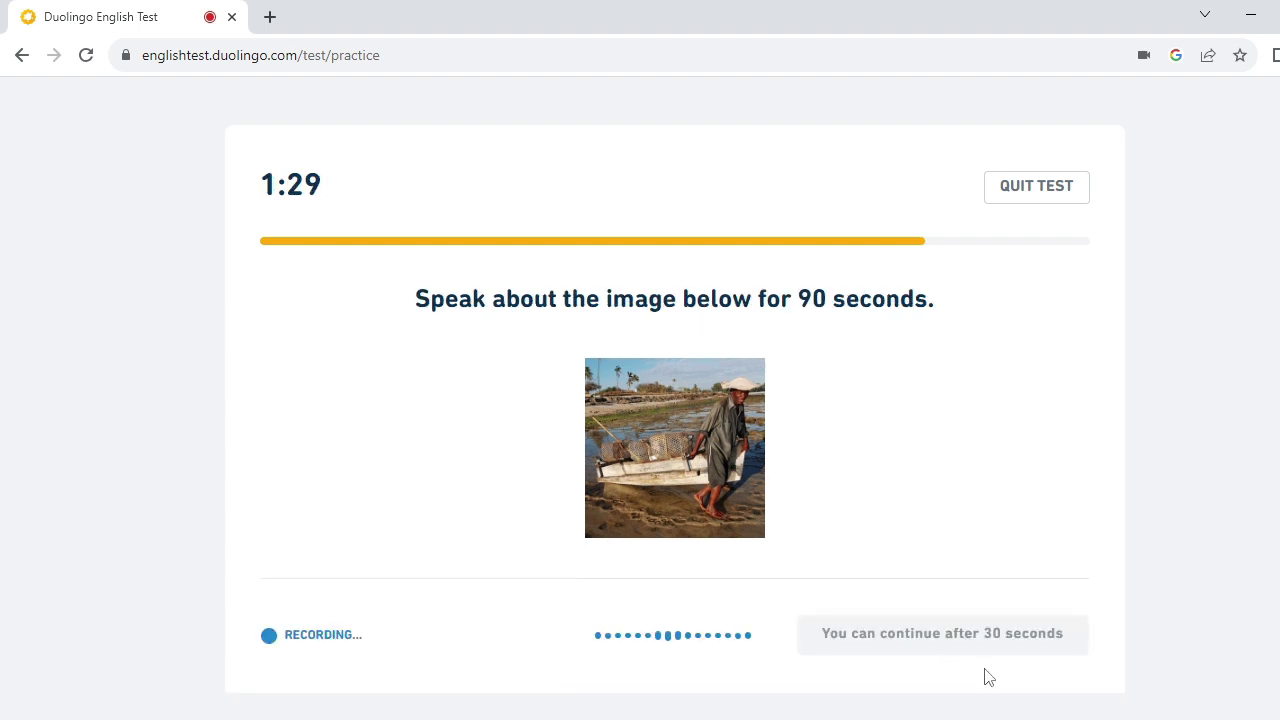
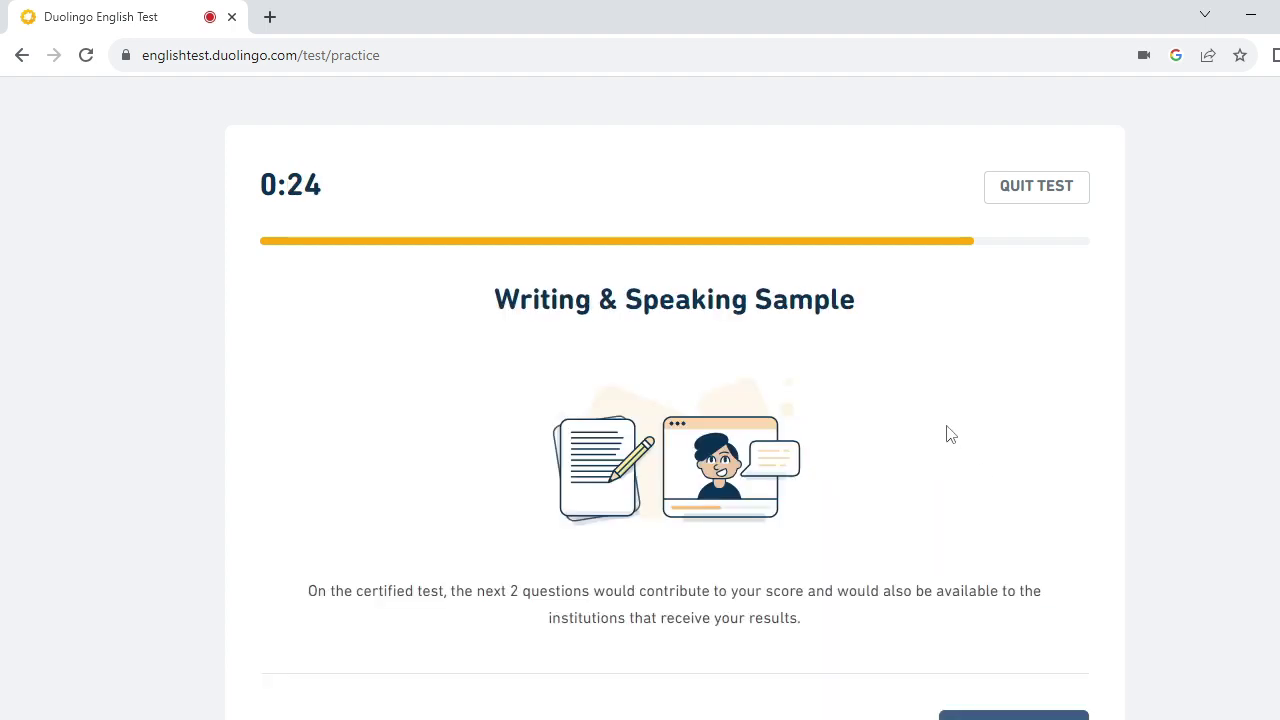
pyautogui.scroll(-1, 950, 434)
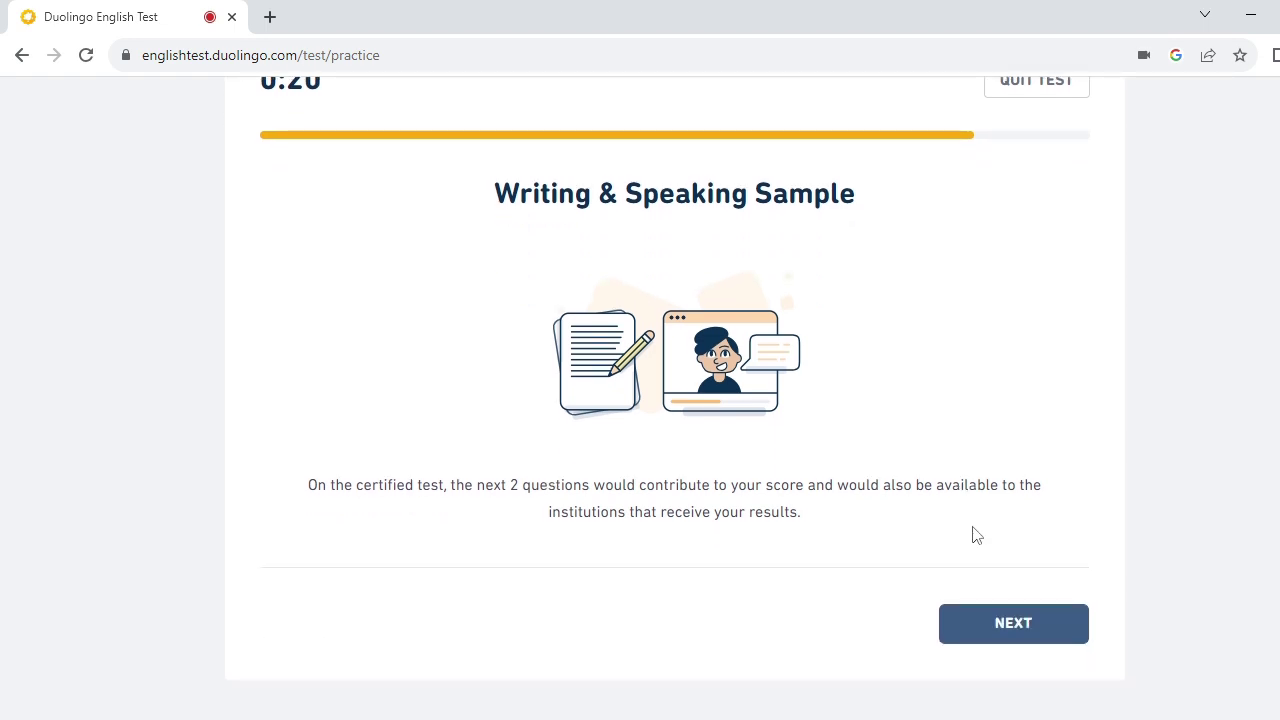
pyautogui.scroll(1, 955, 539)
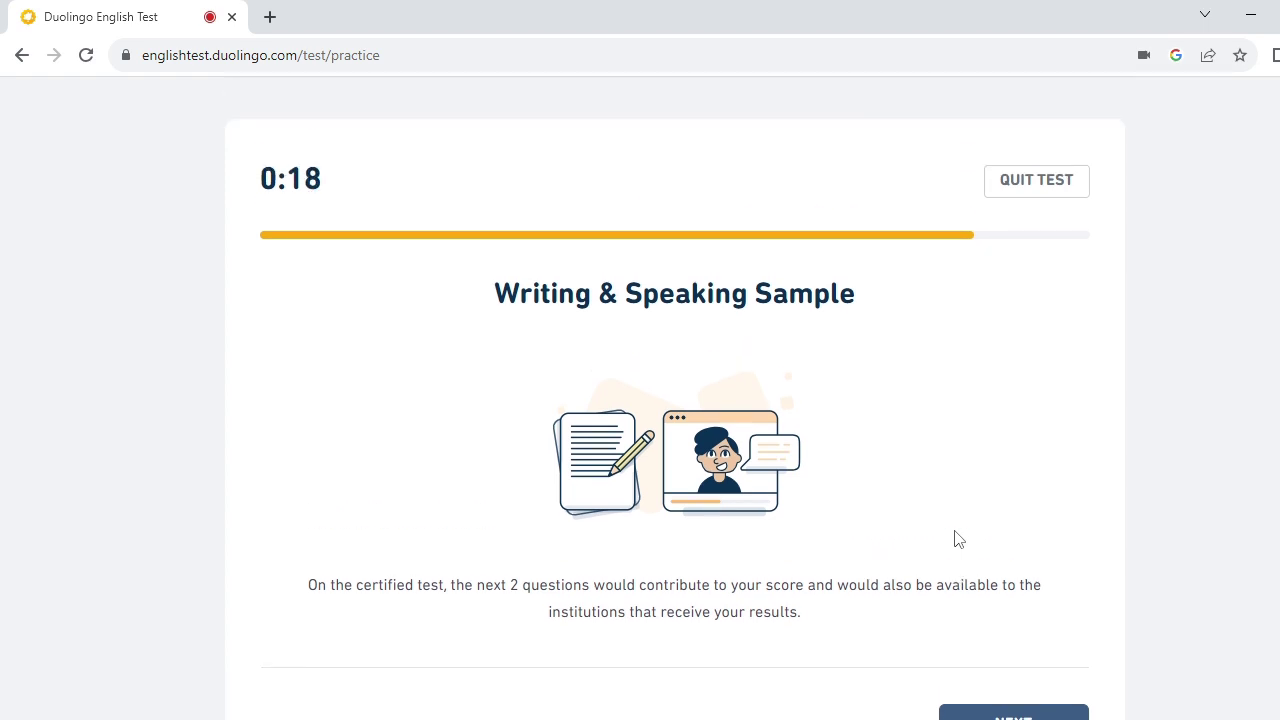
pyautogui.scroll(-1, 955, 539)
pyautogui.scroll(1, 955, 539)
pyautogui.scroll(-1, 955, 539)
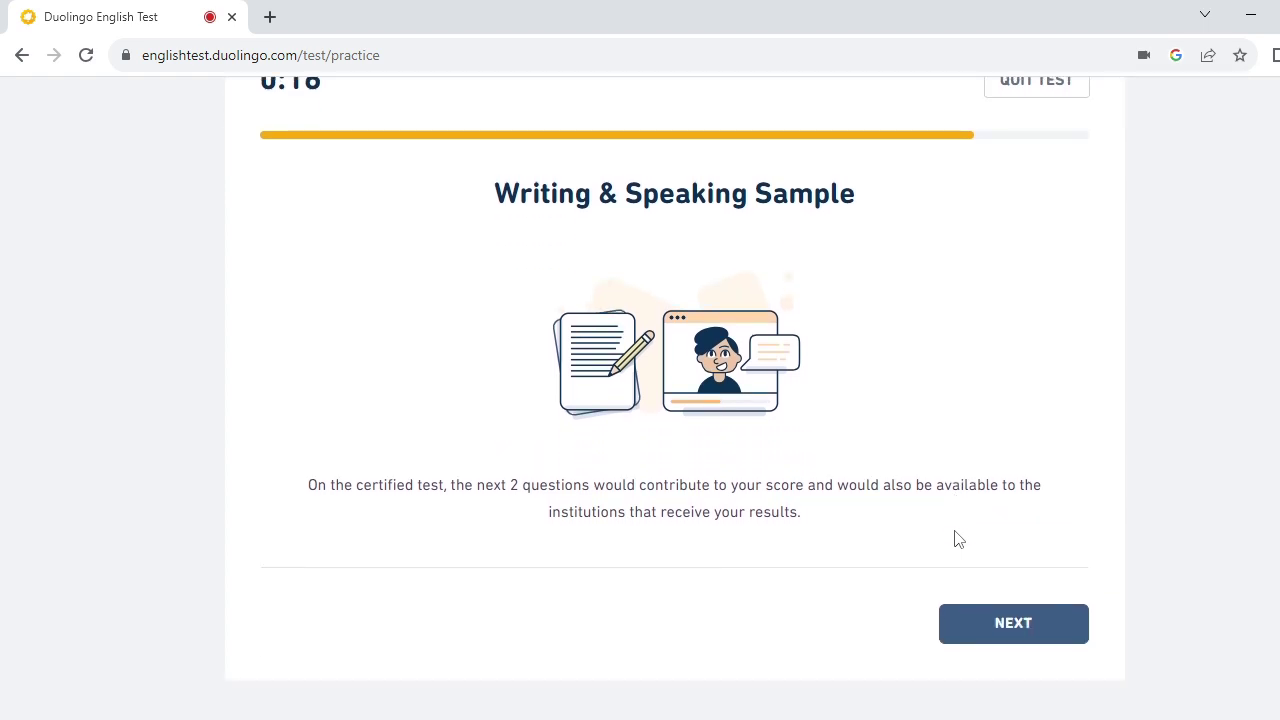
pyautogui.click(998, 615)
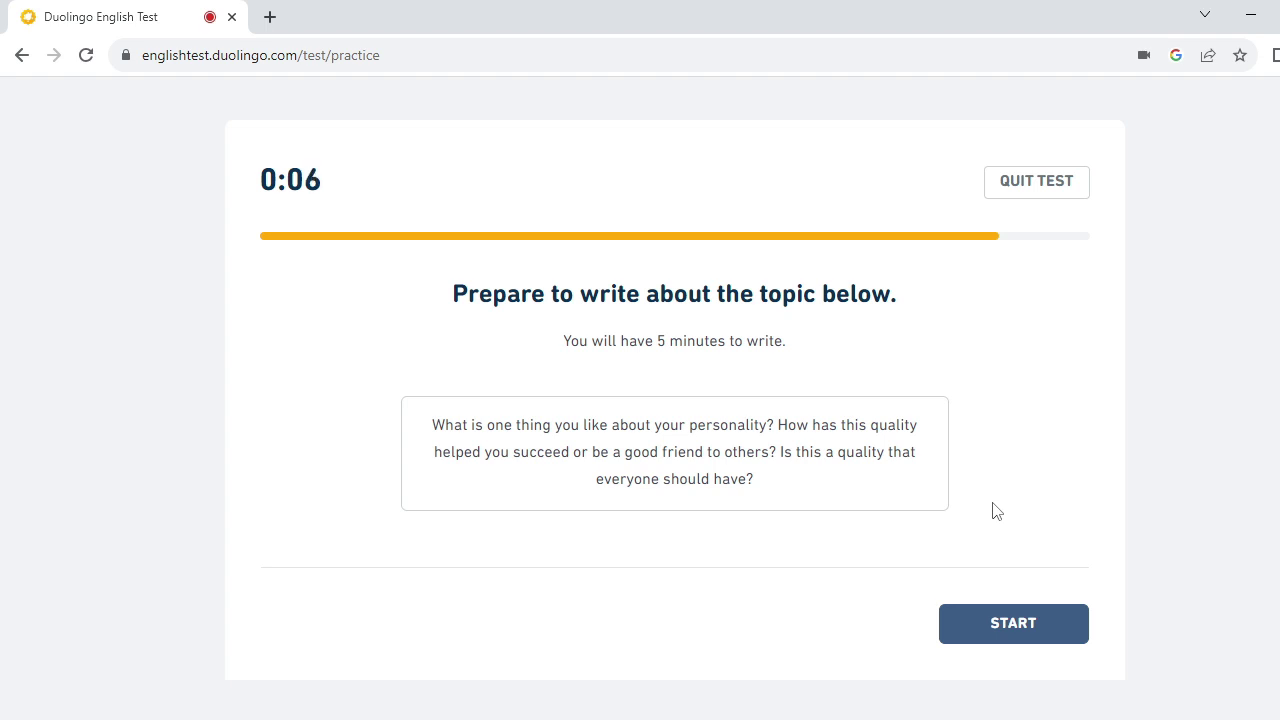
# Start the five-minute personality writing task and open the response with "The quality i have that is love juniar and respect to senior person".
pyautogui.click(1013, 625)
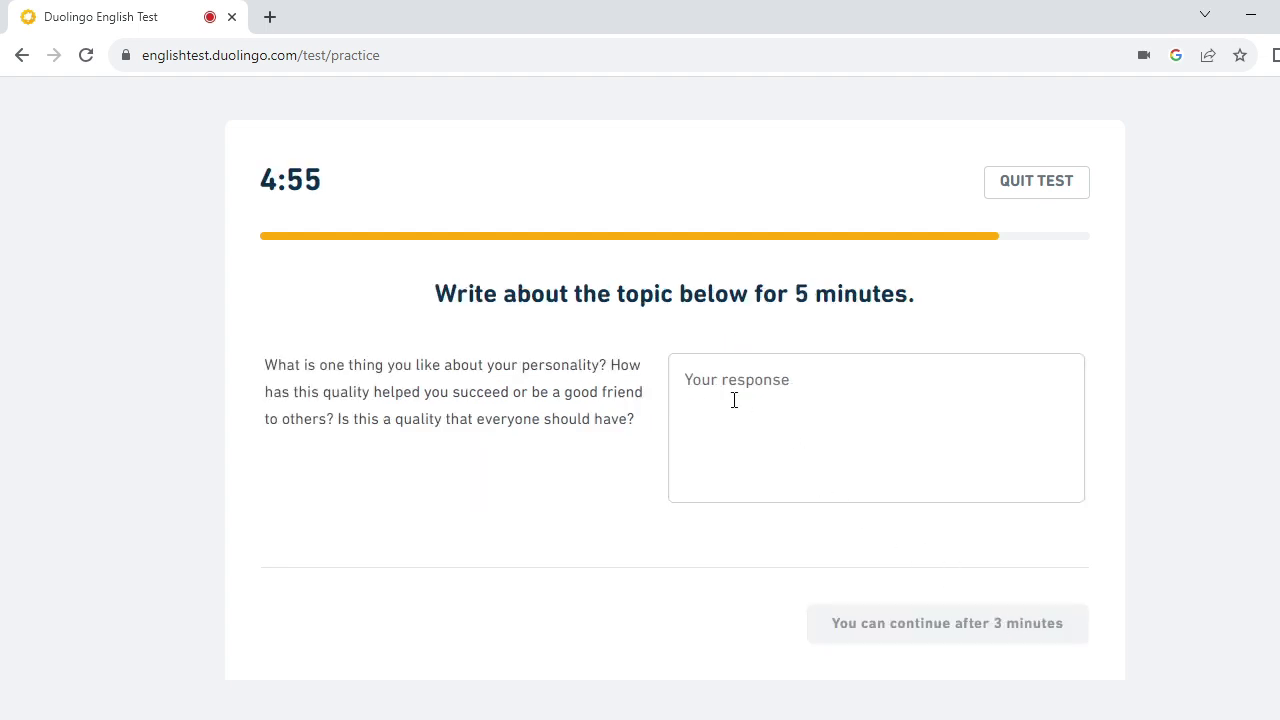
pyautogui.write('The quality i ha')
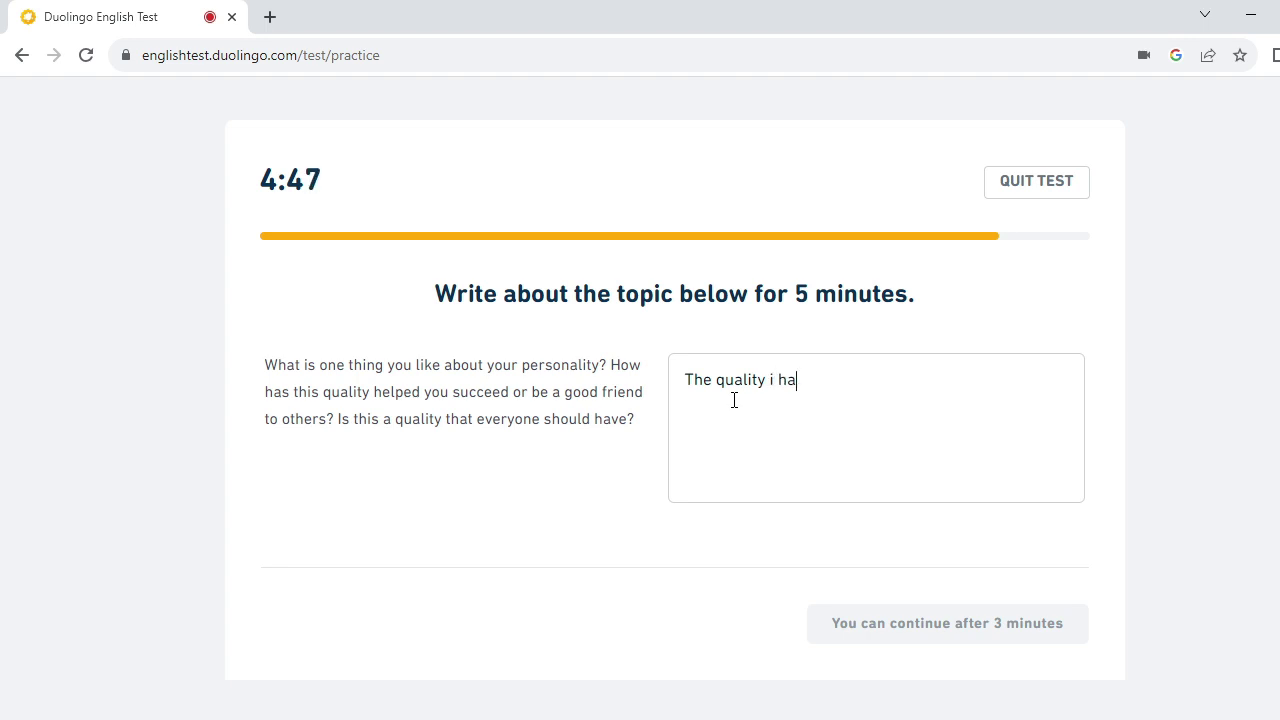
pyautogui.write('v ethat is love ')
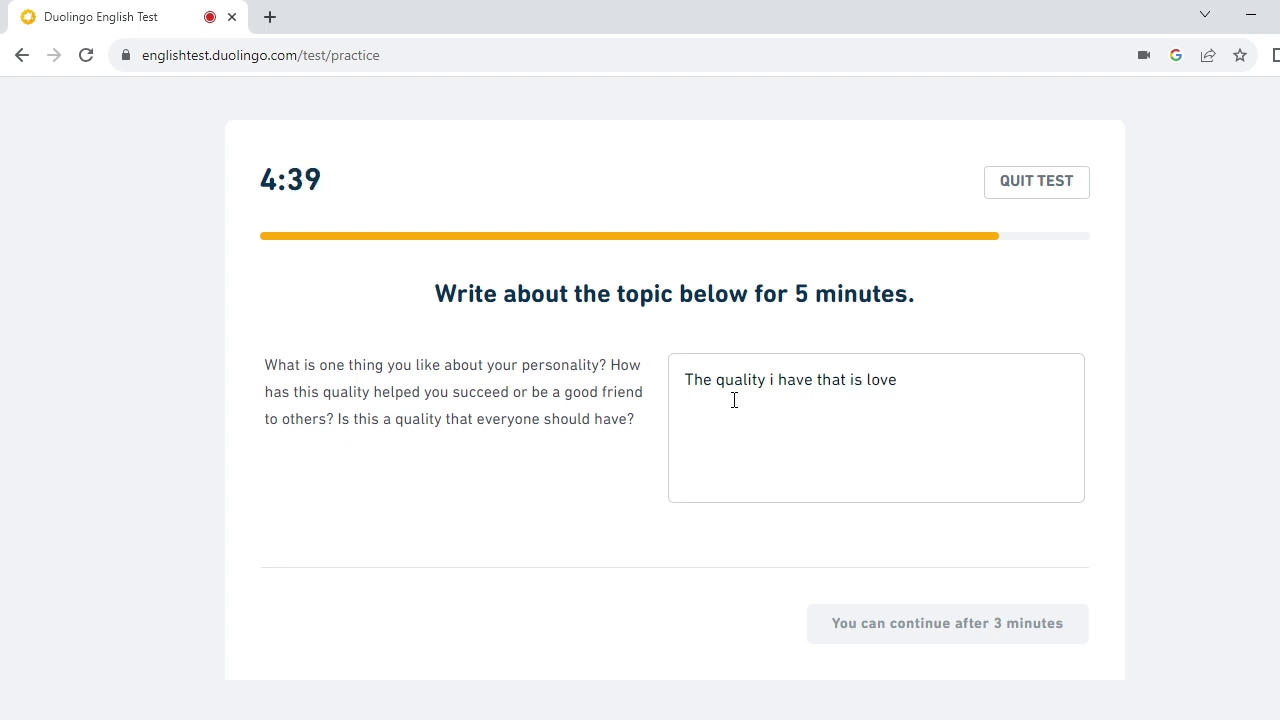
pyautogui.write('juniar and ')
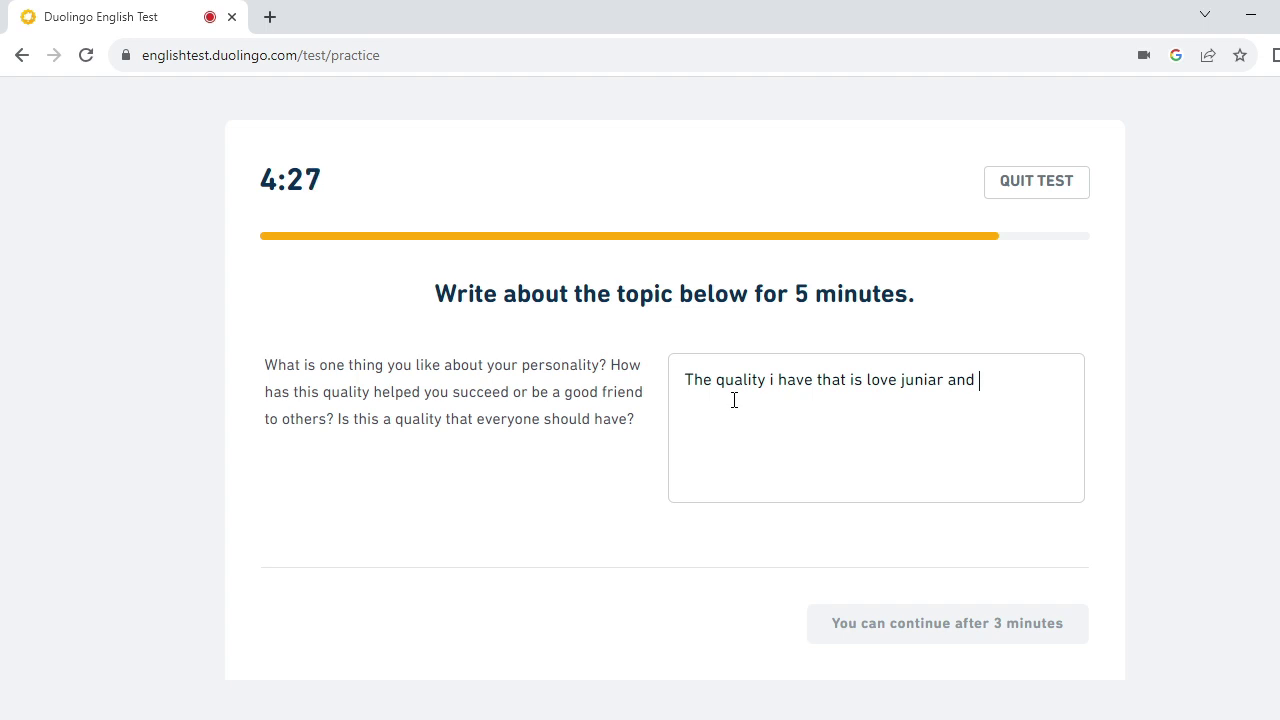
pyautogui.write('respect to sen')
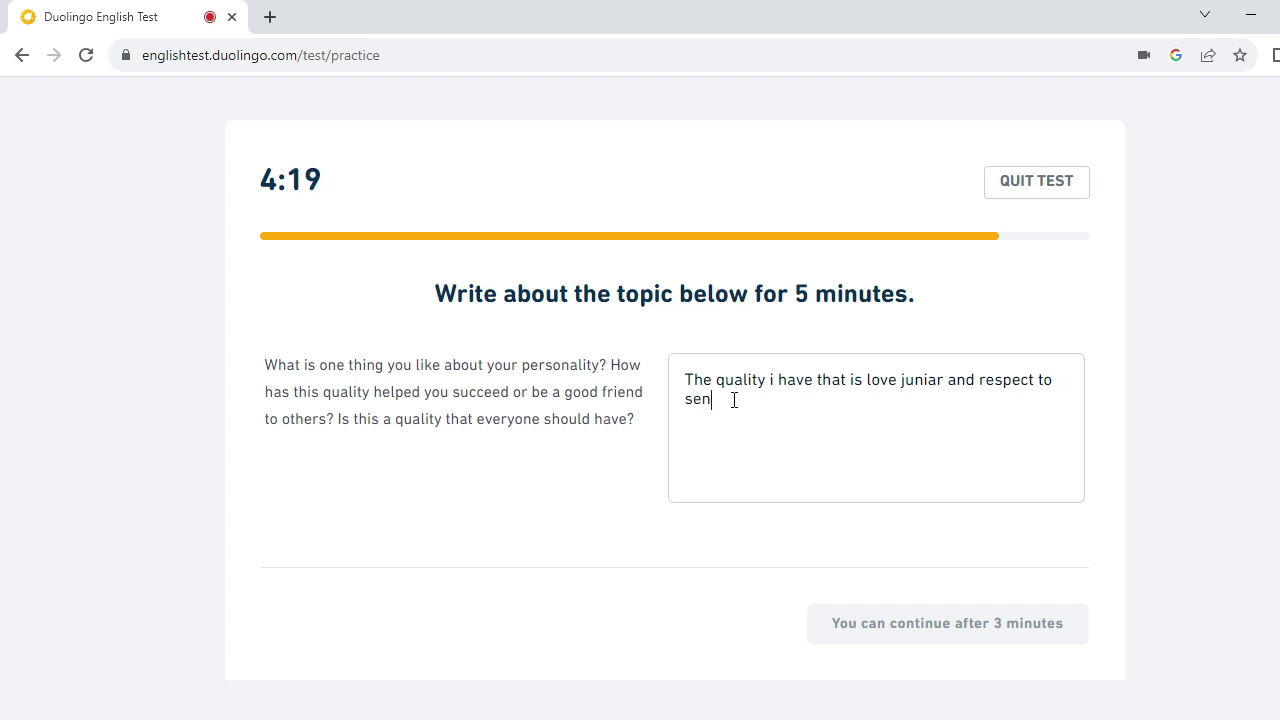
pyautogui.write('ior person .that is my goo')
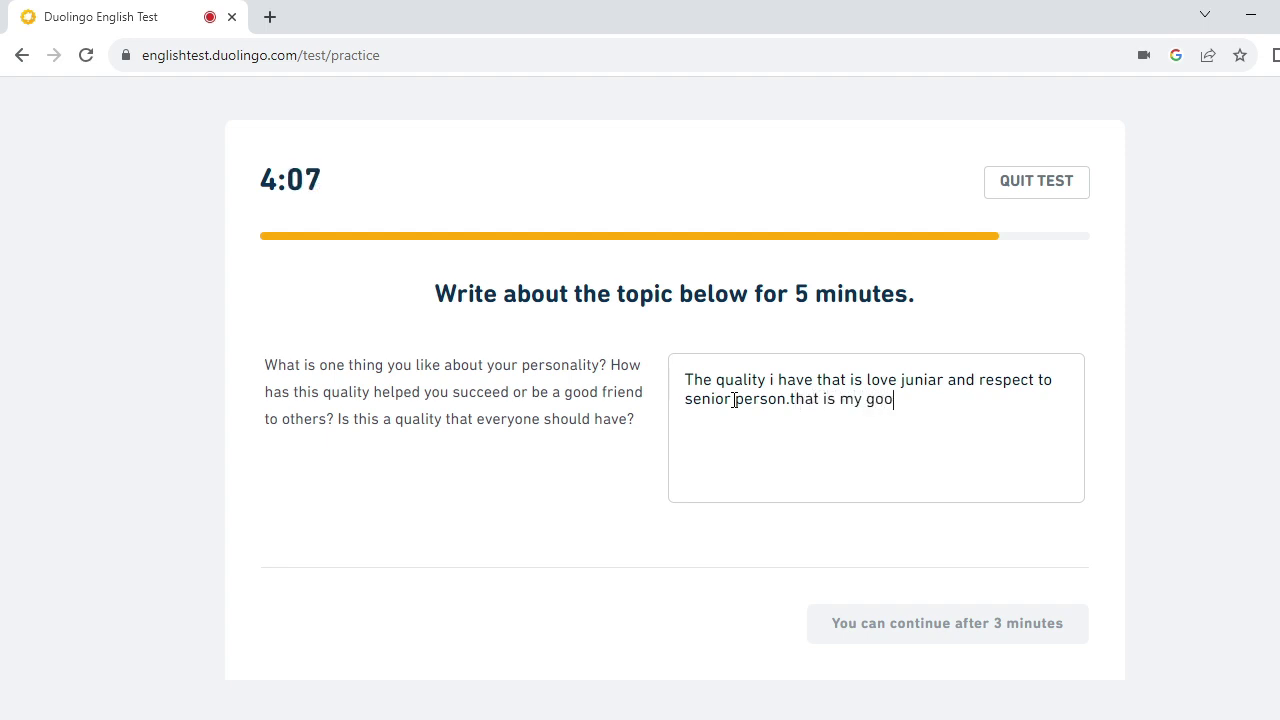
# Complete the second sentence of the response as "that is my good quality about my personality".
pyautogui.write('d quality a')
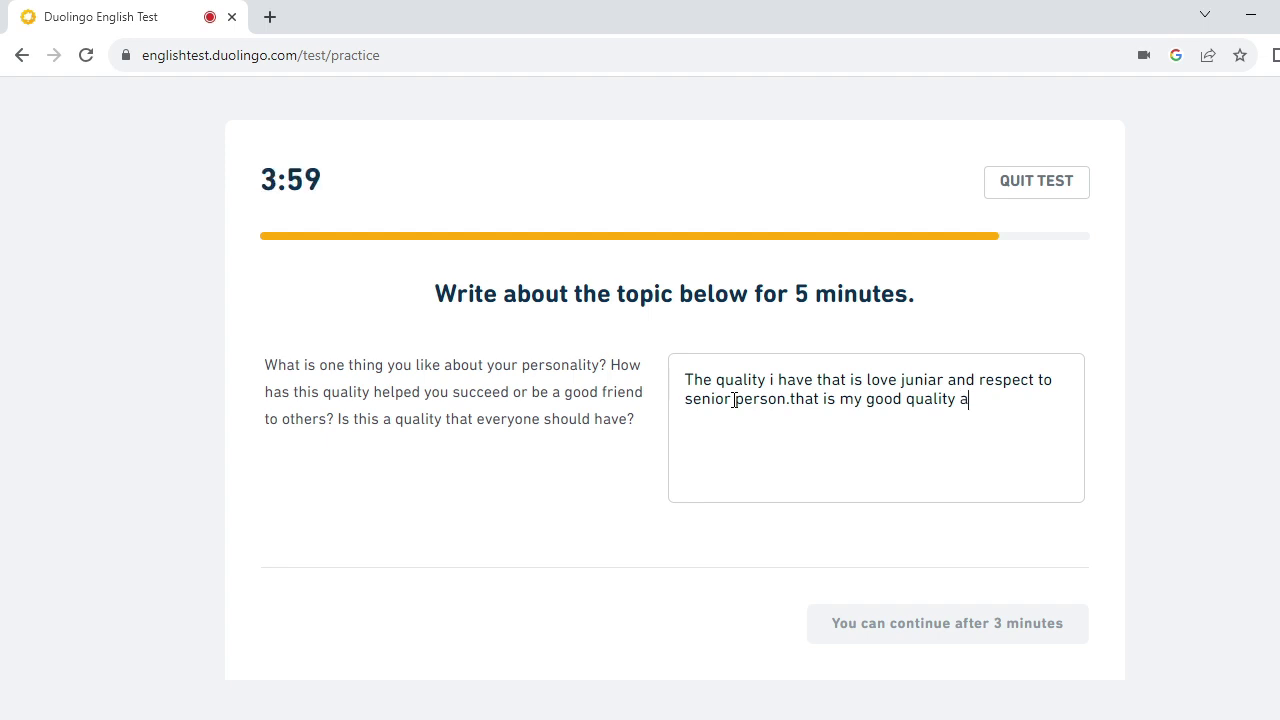
pyautogui.write('bout my ')
pyautogui.write('person')
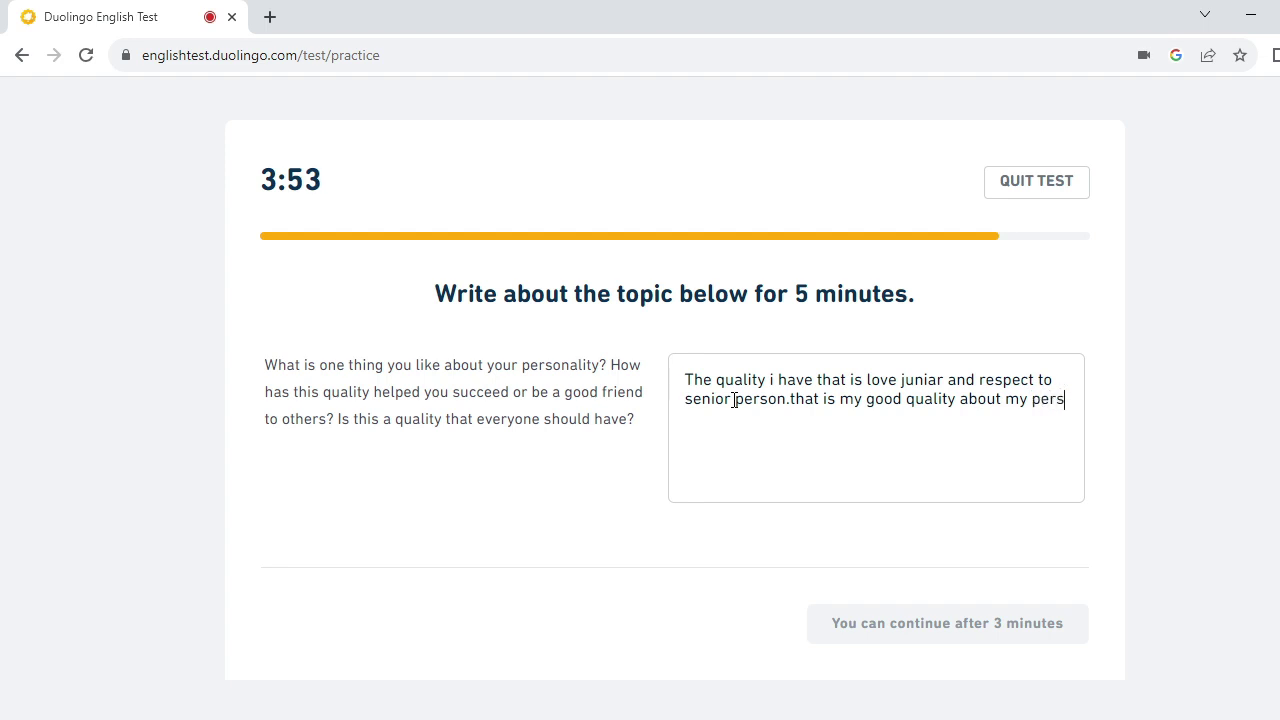
pyautogui.write('ality')
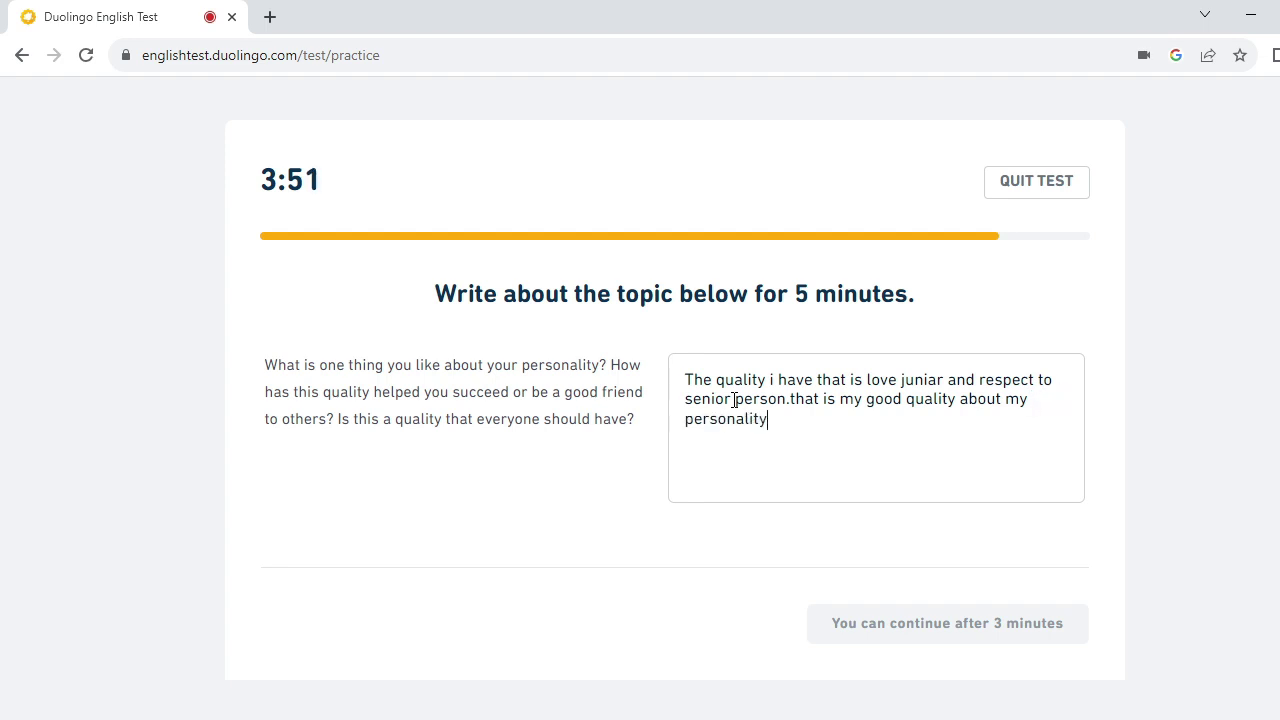
# Add the sentence "it help me alot to achieve some target in my life" to the response.
pyautogui.write('.it help me')
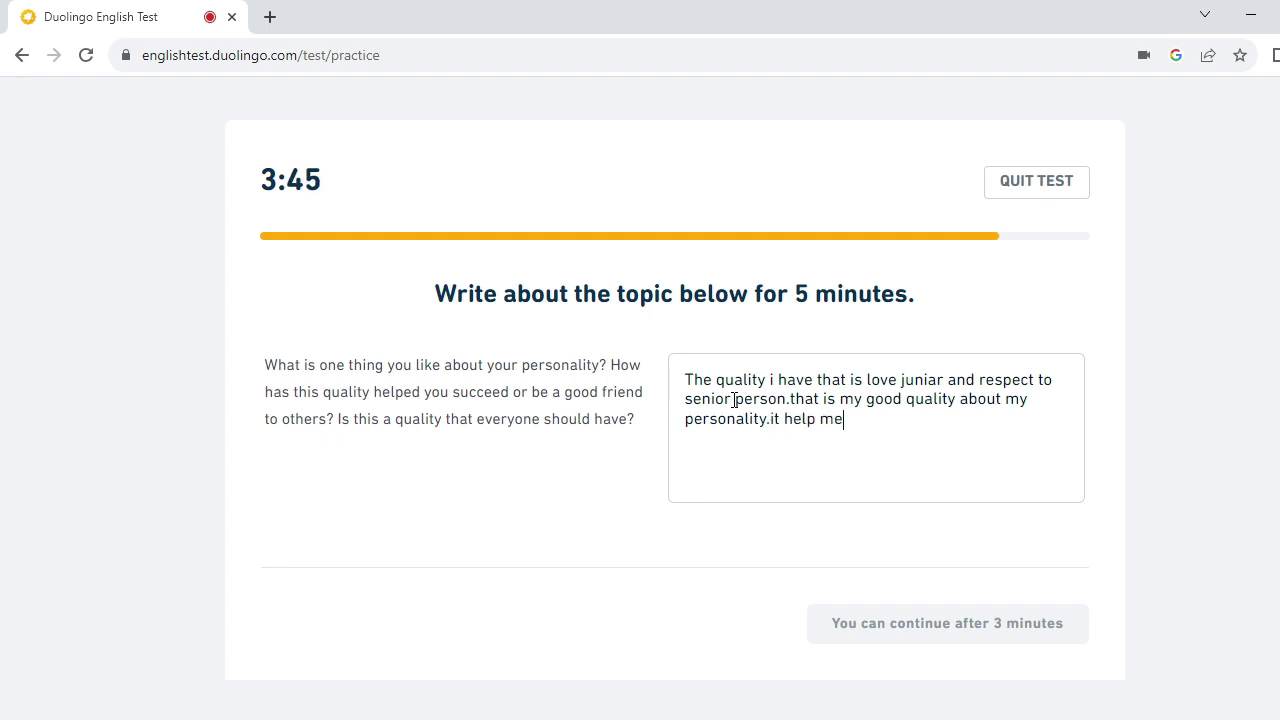
pyautogui.write(' alot to achie')
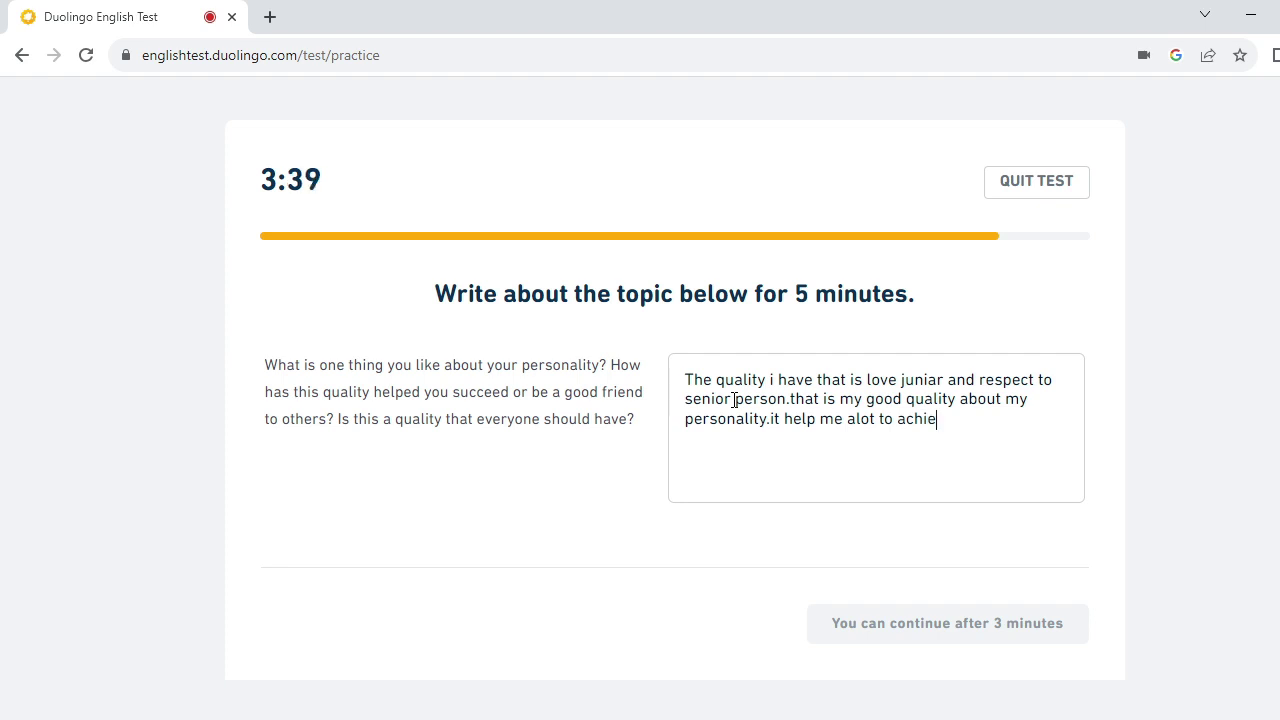
pyautogui.write('ve some target')
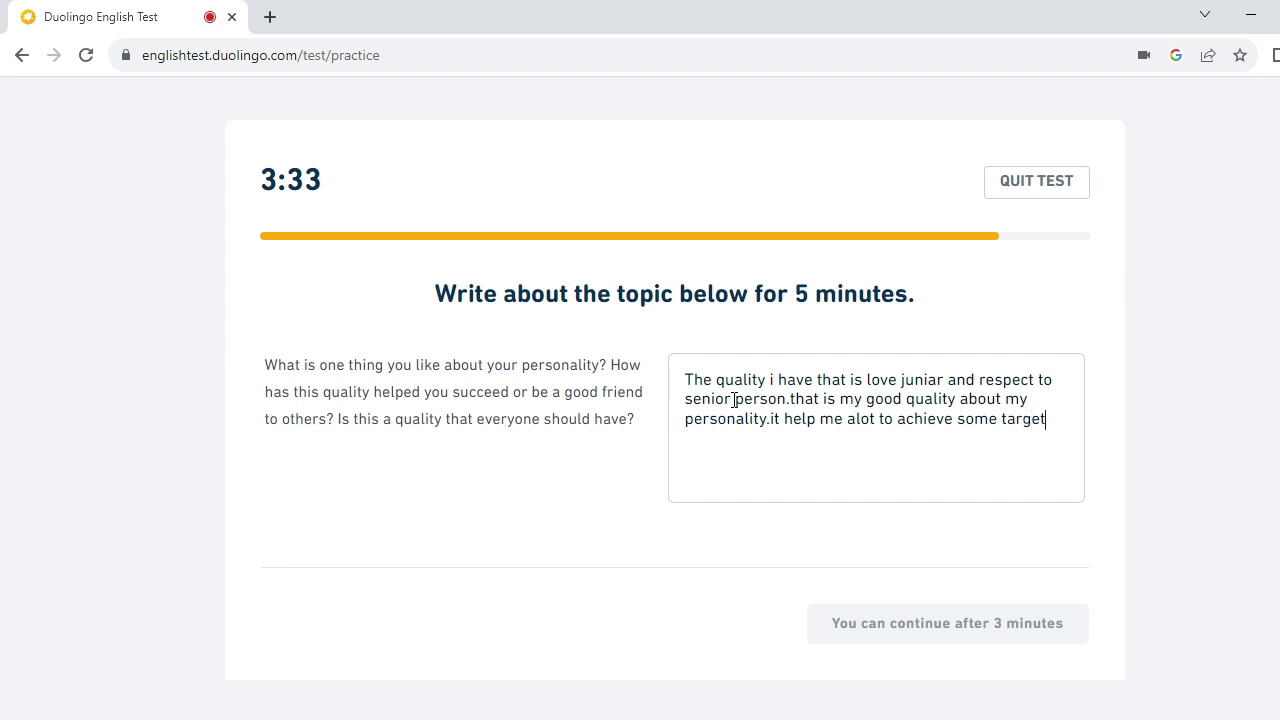
pyautogui.write(',')
pyautogui.press('BackSpace')
pyautogui.write('in my life ')
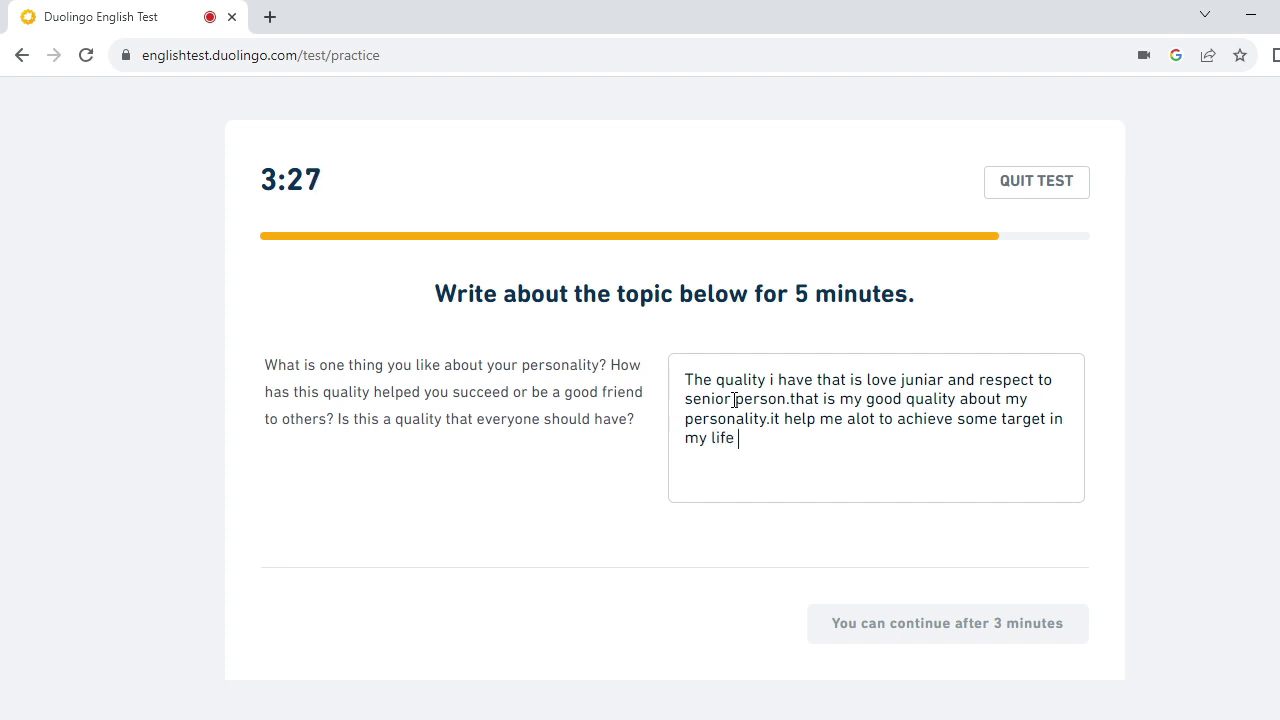
# Finish the first paragraph with "also it play vital role to create new friend in different time.".
pyautogui.write('.also it play vi')
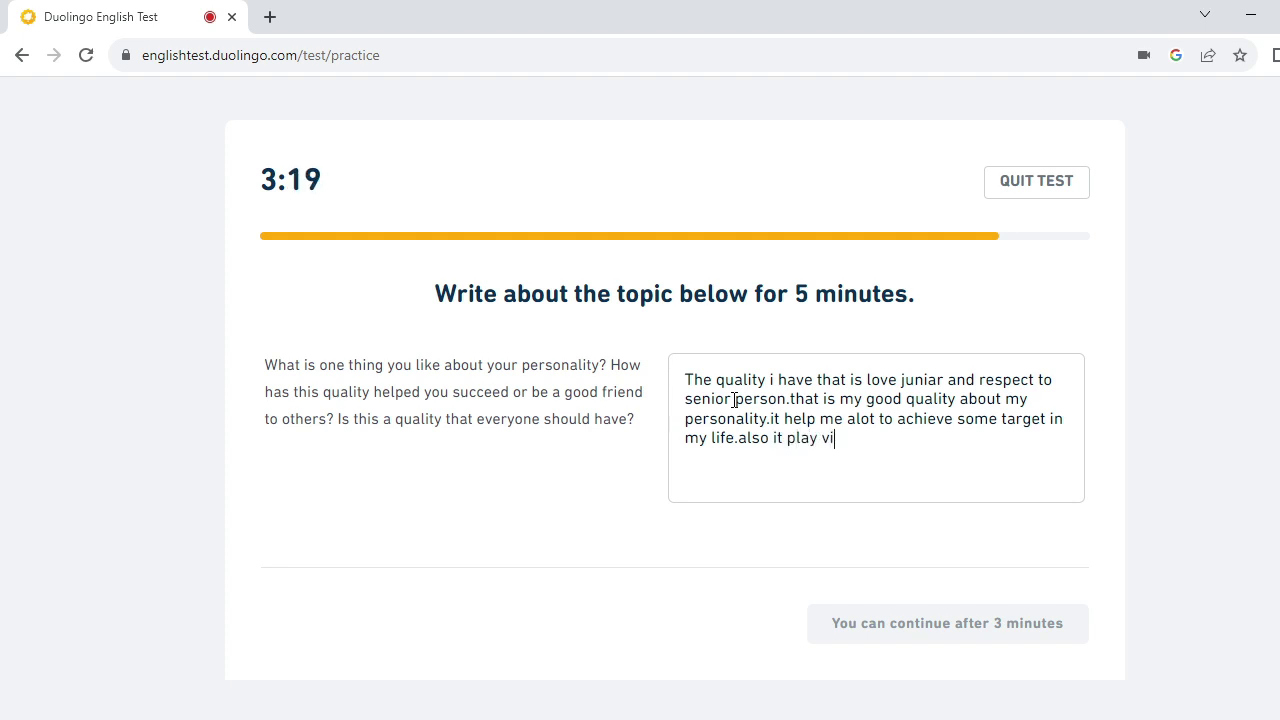
pyautogui.write('tal rol')
pyautogui.write('e to v')
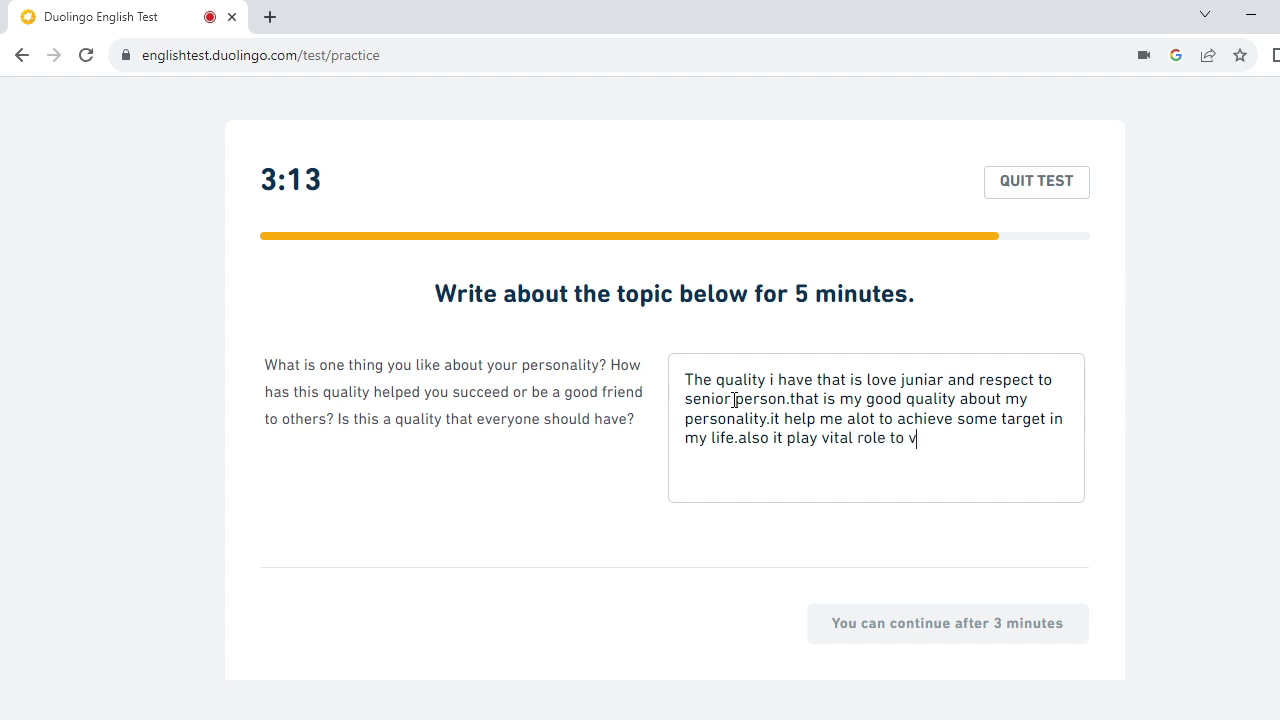
pyautogui.press('BackSpace')
pyautogui.write('creat')
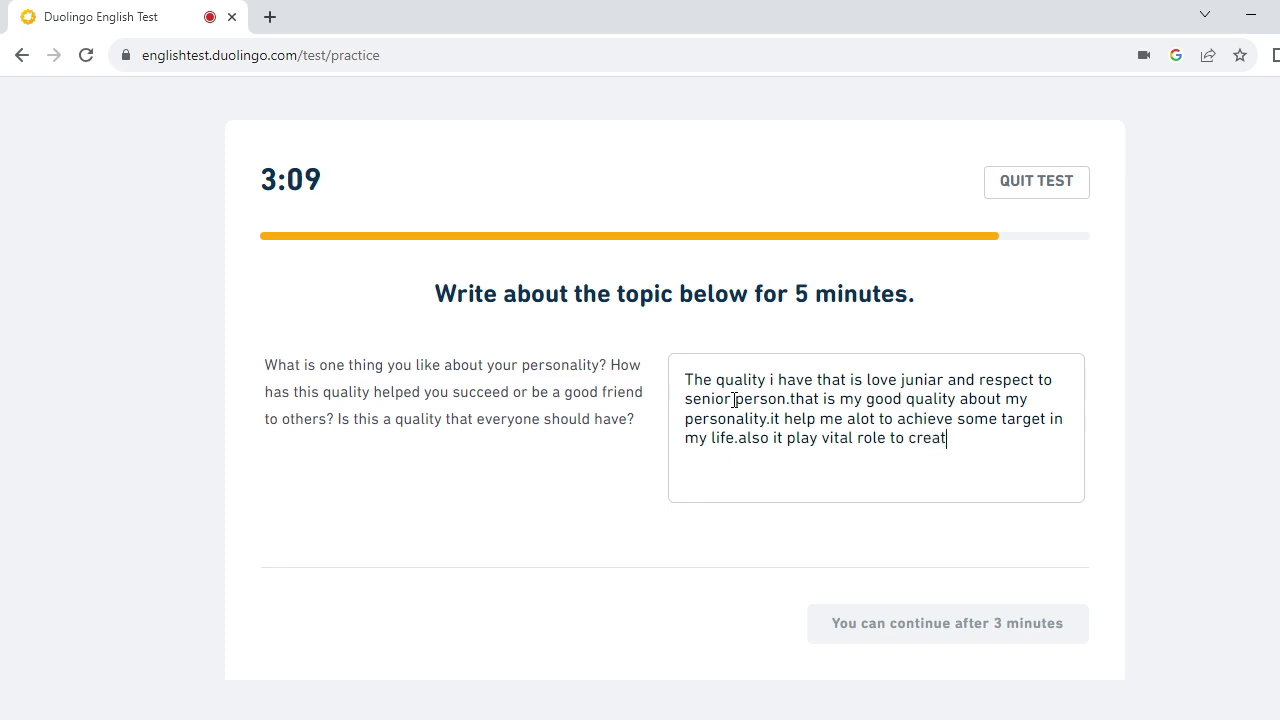
pyautogui.write('e new friend')
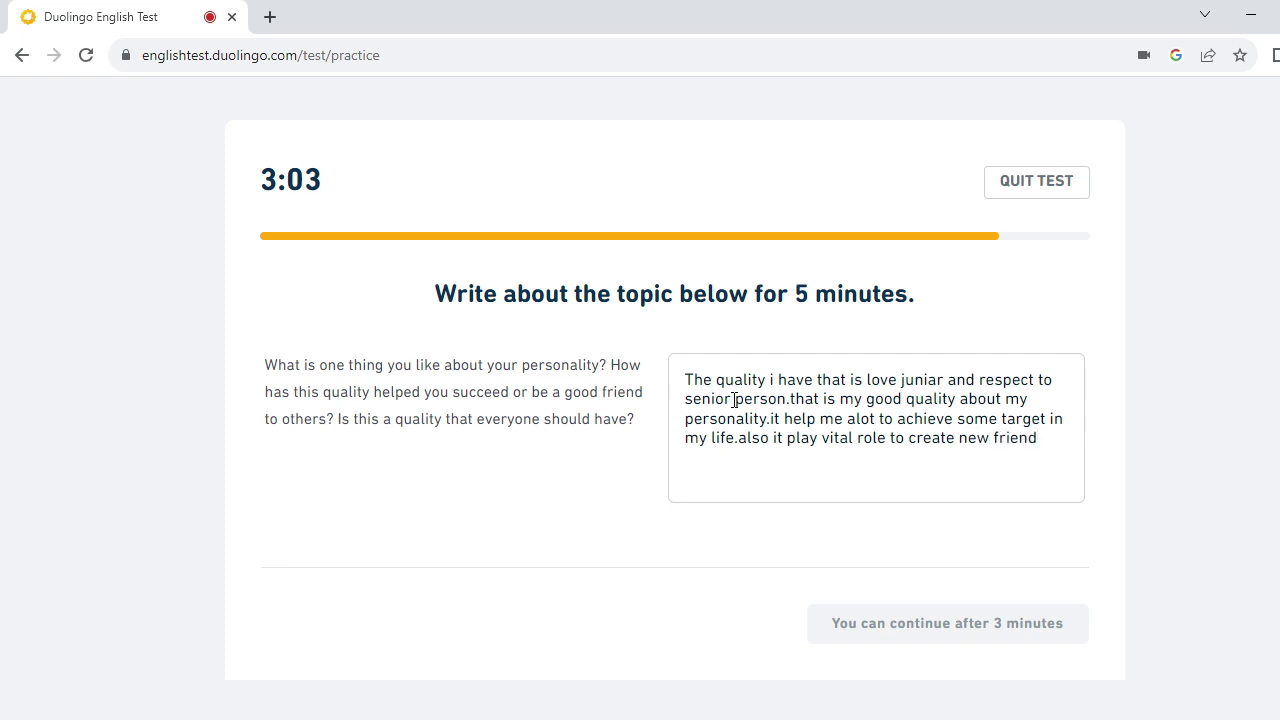
pyautogui.write(' in diff')
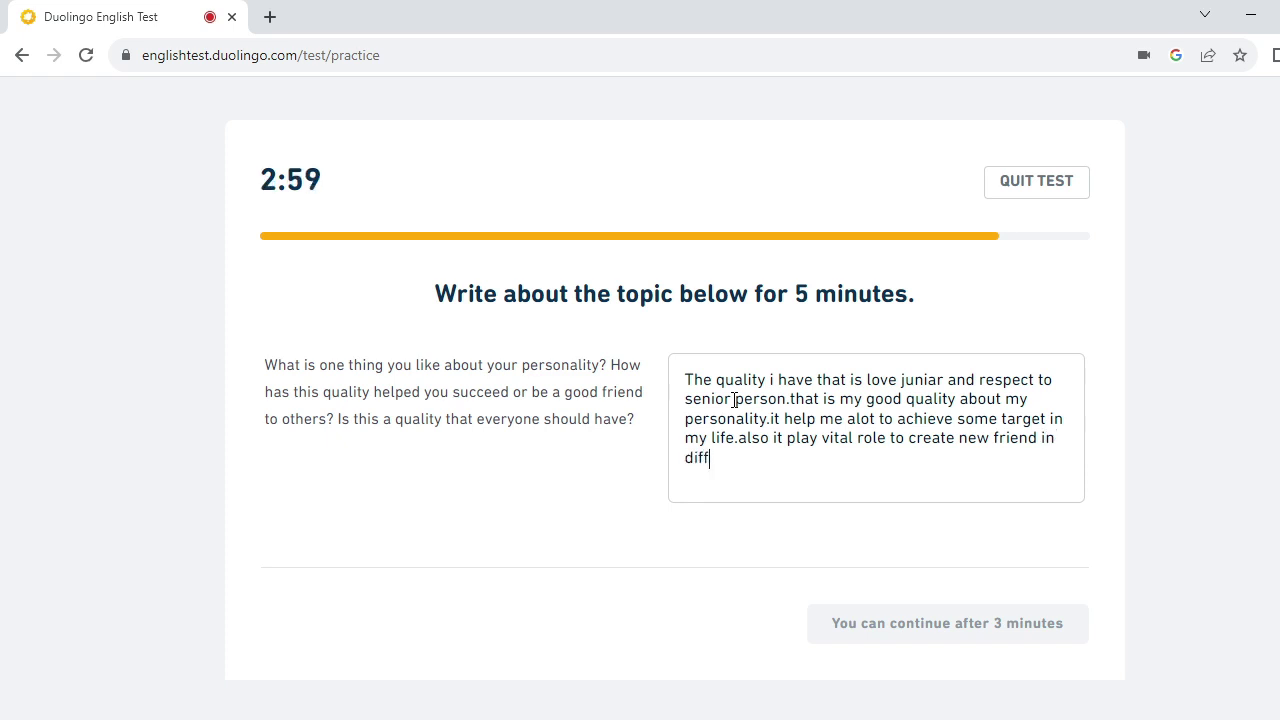
pyautogui.write('erent time.')
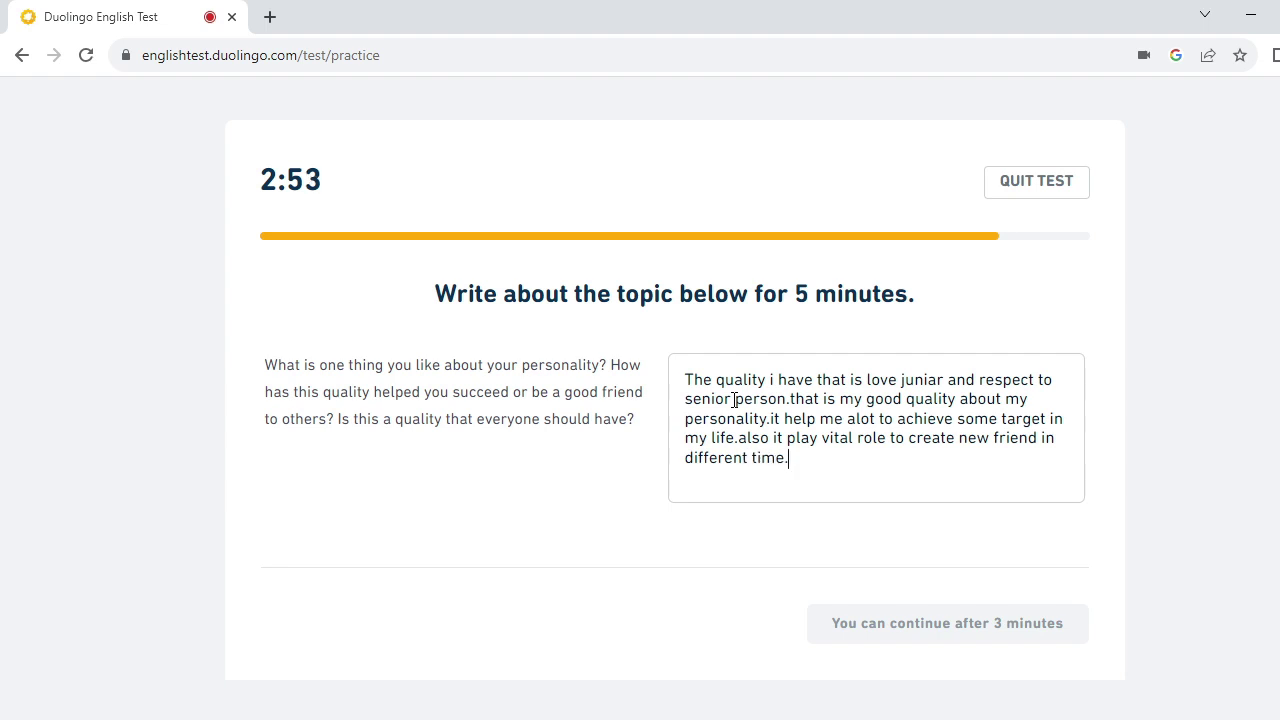
# Start a second paragraph of the response with "By this personality".
pyautogui.press('Return')
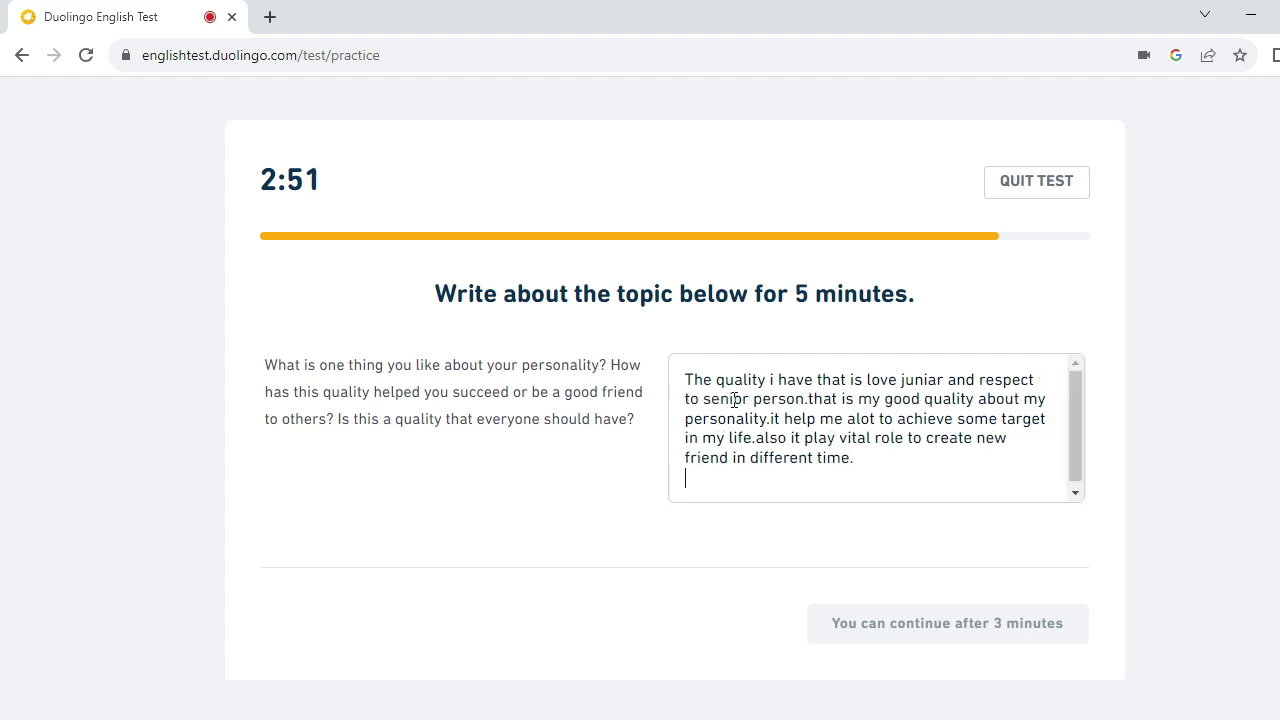
pyautogui.write('i')
pyautogui.press('BackSpace')
pyautogui.write('By this')
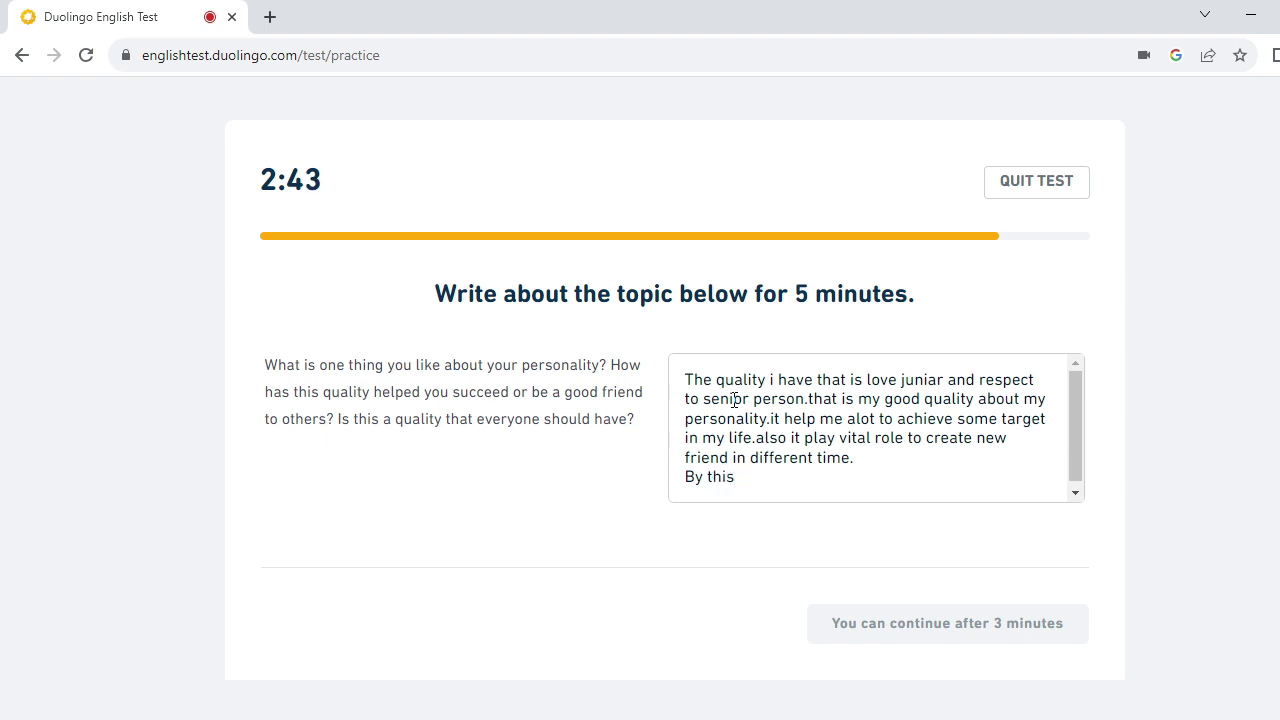
pyautogui.write(' pertinal')
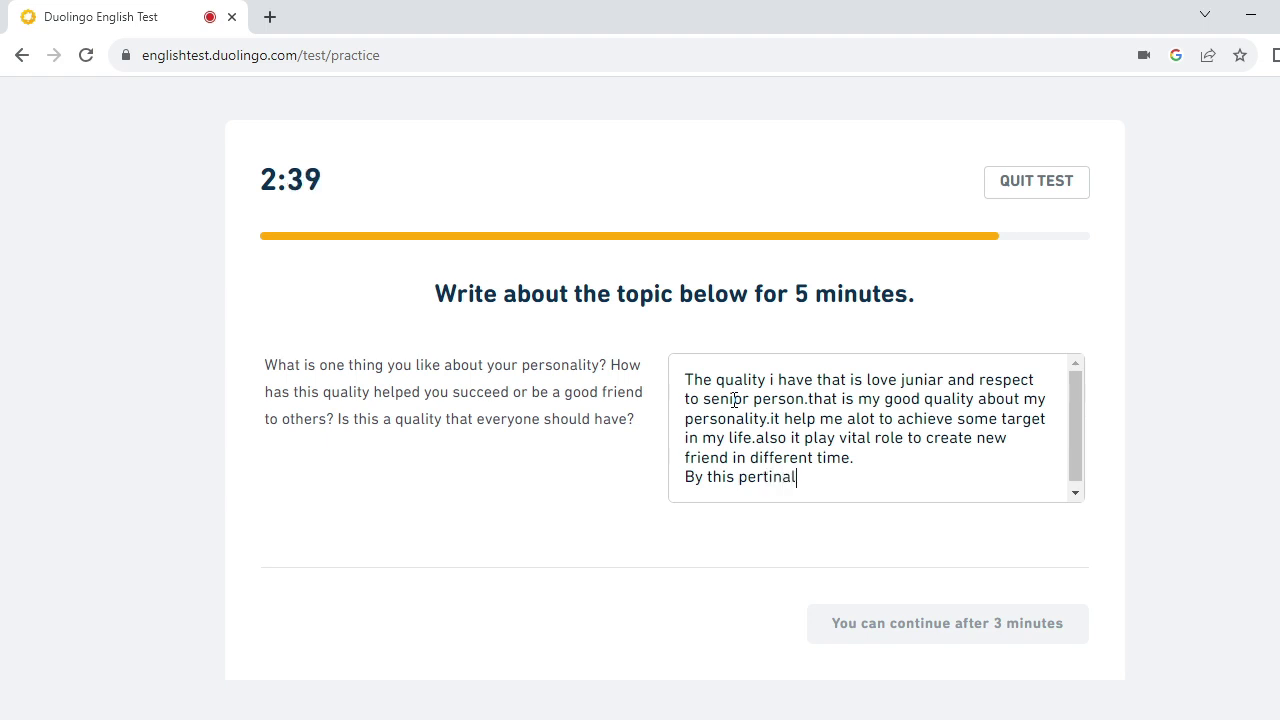
pyautogui.write('ity')
pyautogui.press('BackSpace')
pyautogui.press('BackSpace')
pyautogui.press('BackSpace')
pyautogui.press('BackSpace')
pyautogui.press('BackSpace')
pyautogui.press('BackSpace')
pyautogui.press('BackSpace')
pyautogui.press('BackSpace')
pyautogui.press('BackSpace')
pyautogui.press('BackSpace')
pyautogui.press('BackSpace')
pyautogui.press('BackSpace')
pyautogui.write('personality i h')
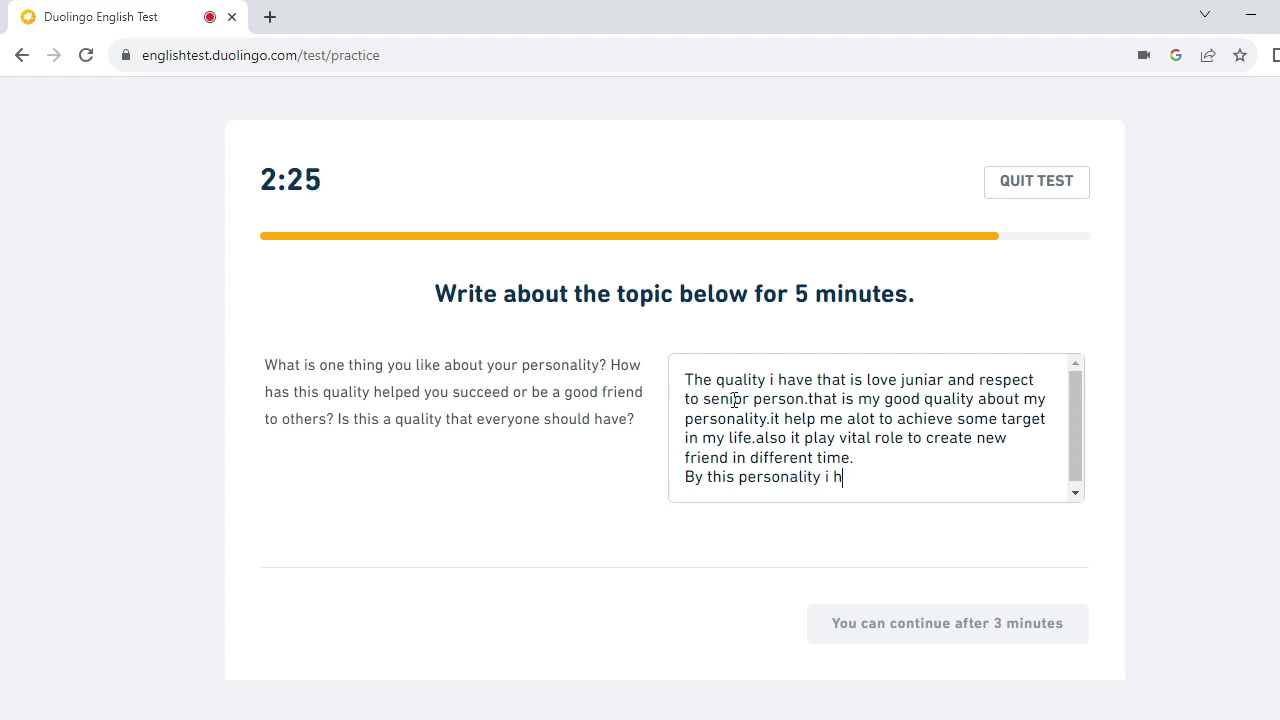
# Continue the second paragraph's sentence with "i have help to face new challenge to vercome.".
pyautogui.write('ave helo')
pyautogui.press('BackSpace')
pyautogui.press('BackSpace')
pyautogui.write('onality i have hel')
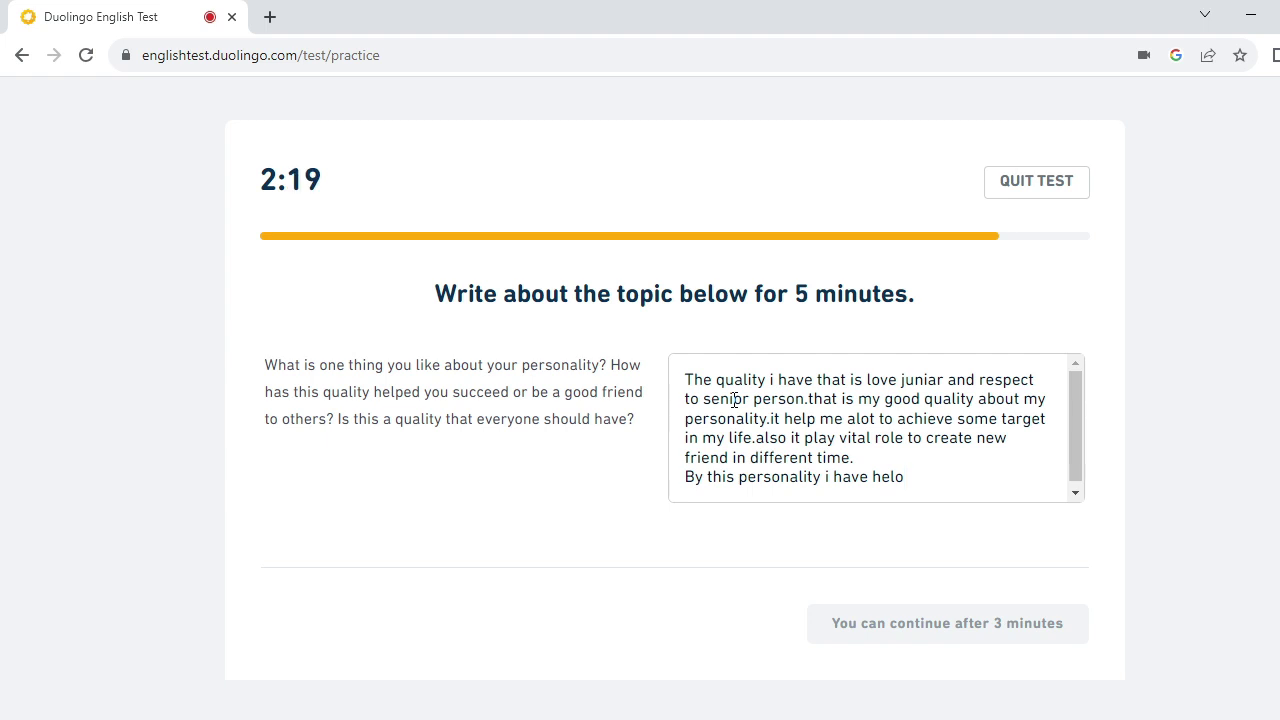
pyautogui.write('p to face new cha')
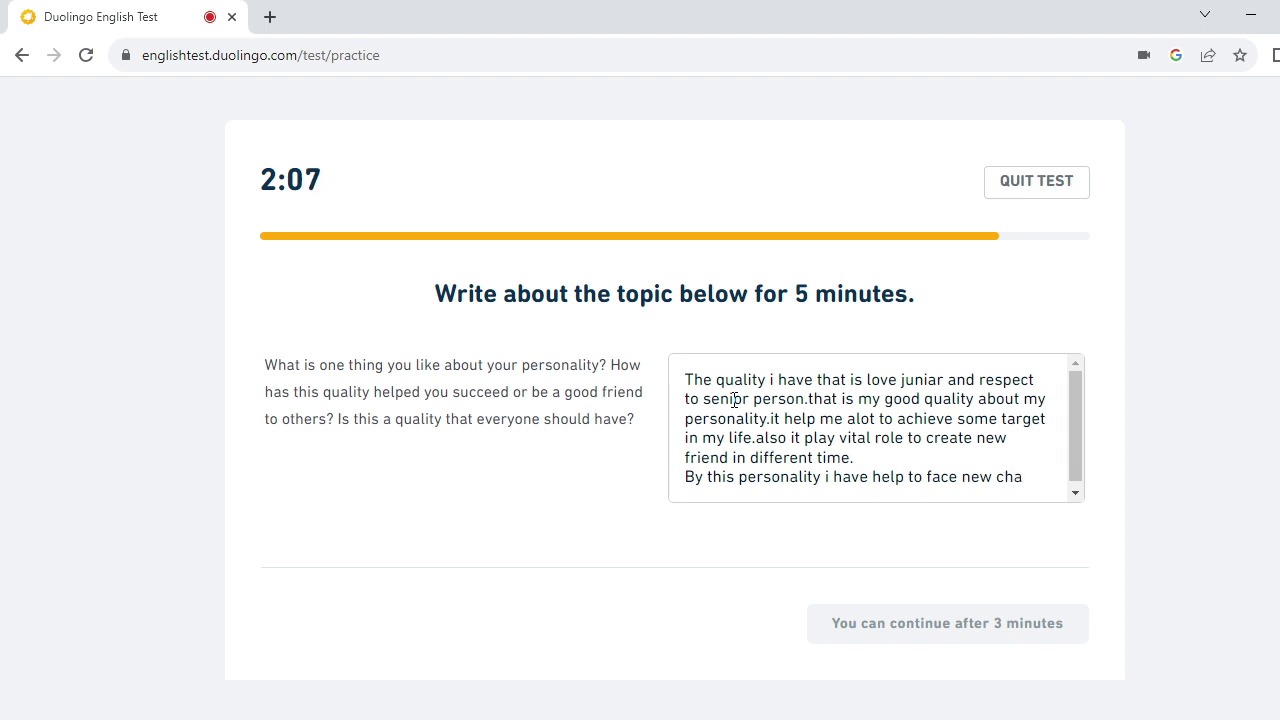
pyautogui.write('llenge')
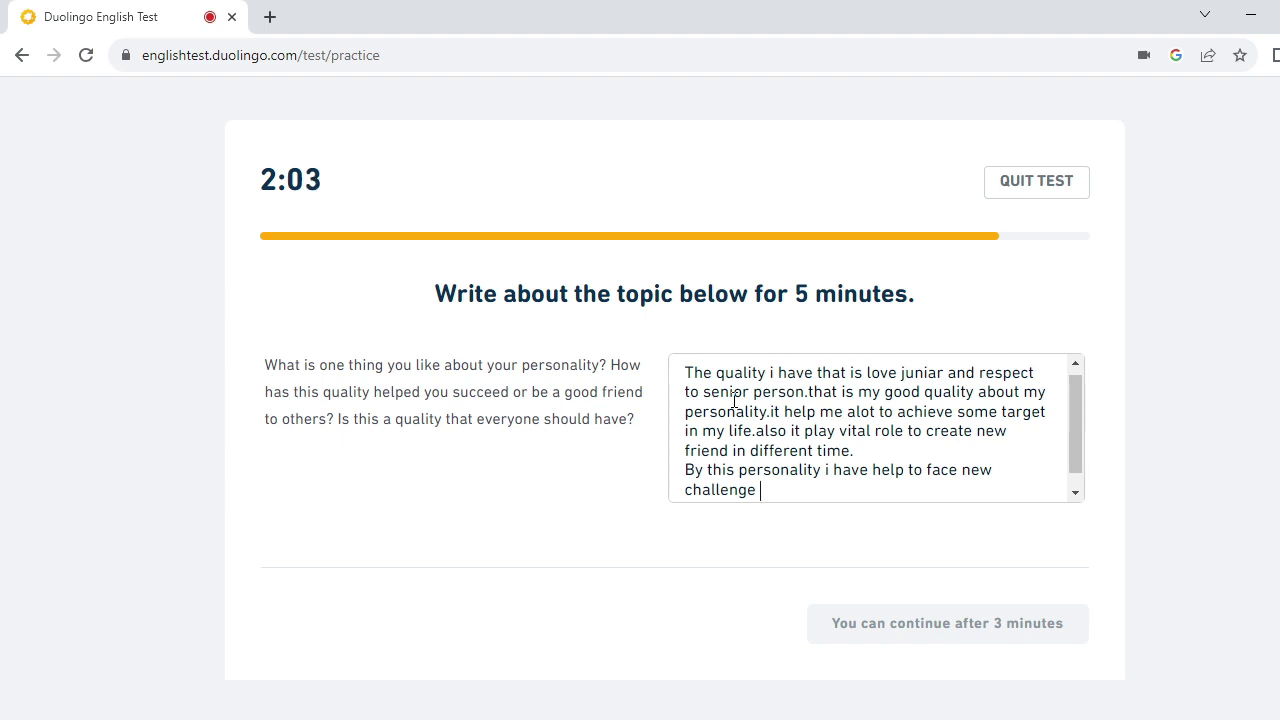
pyautogui.write(' to vercome.')
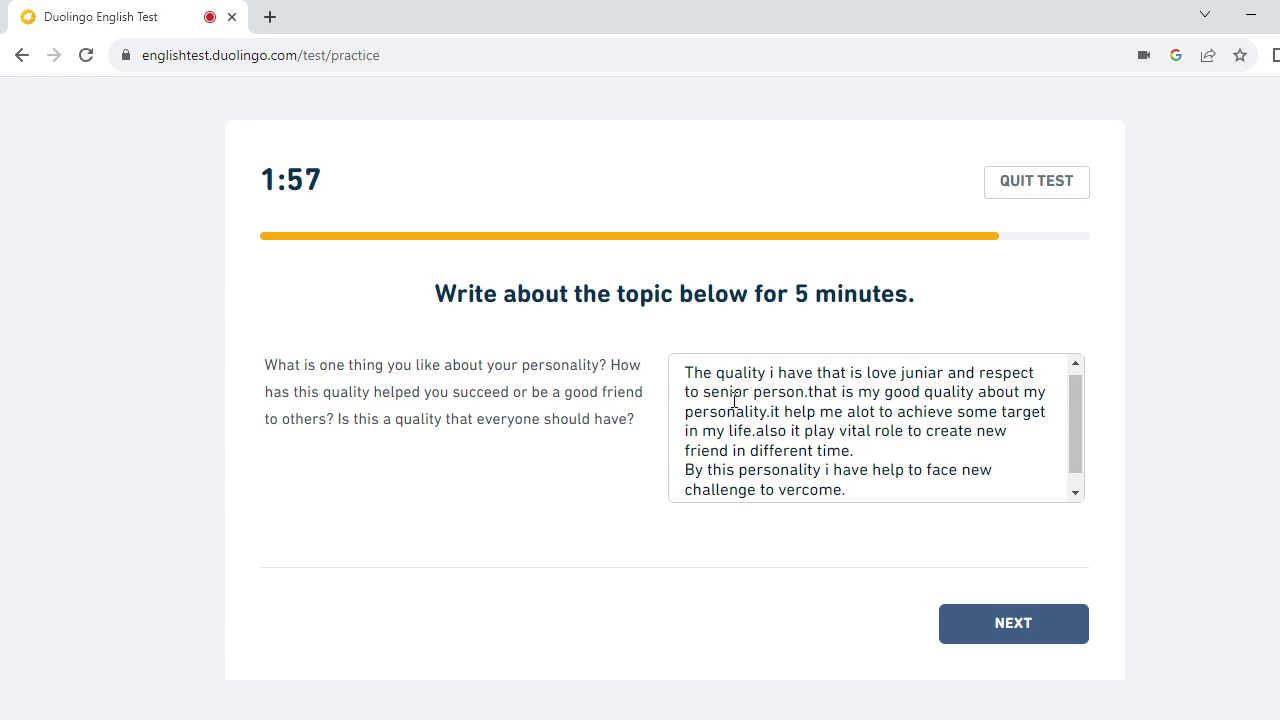
# Add "fo example i came here at first time in chitwan from village" to the second paragraph.
pyautogui.write('fo example i came he')
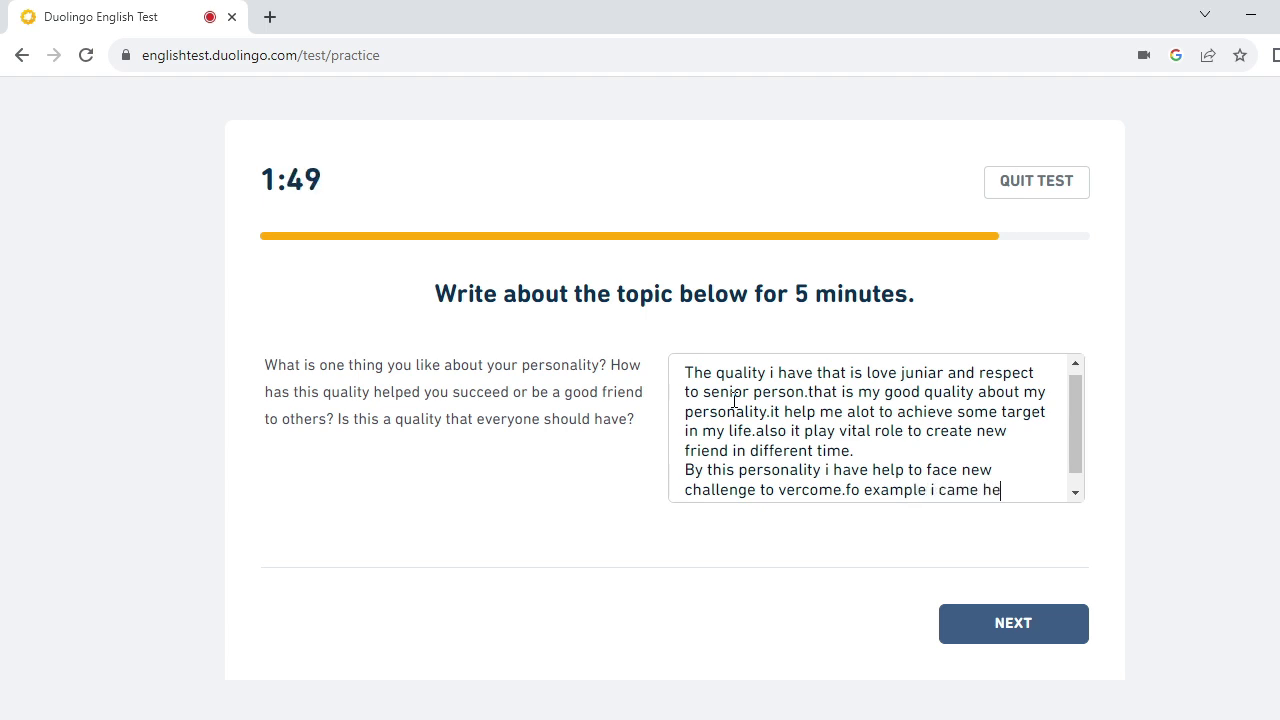
pyautogui.write('re at fir')
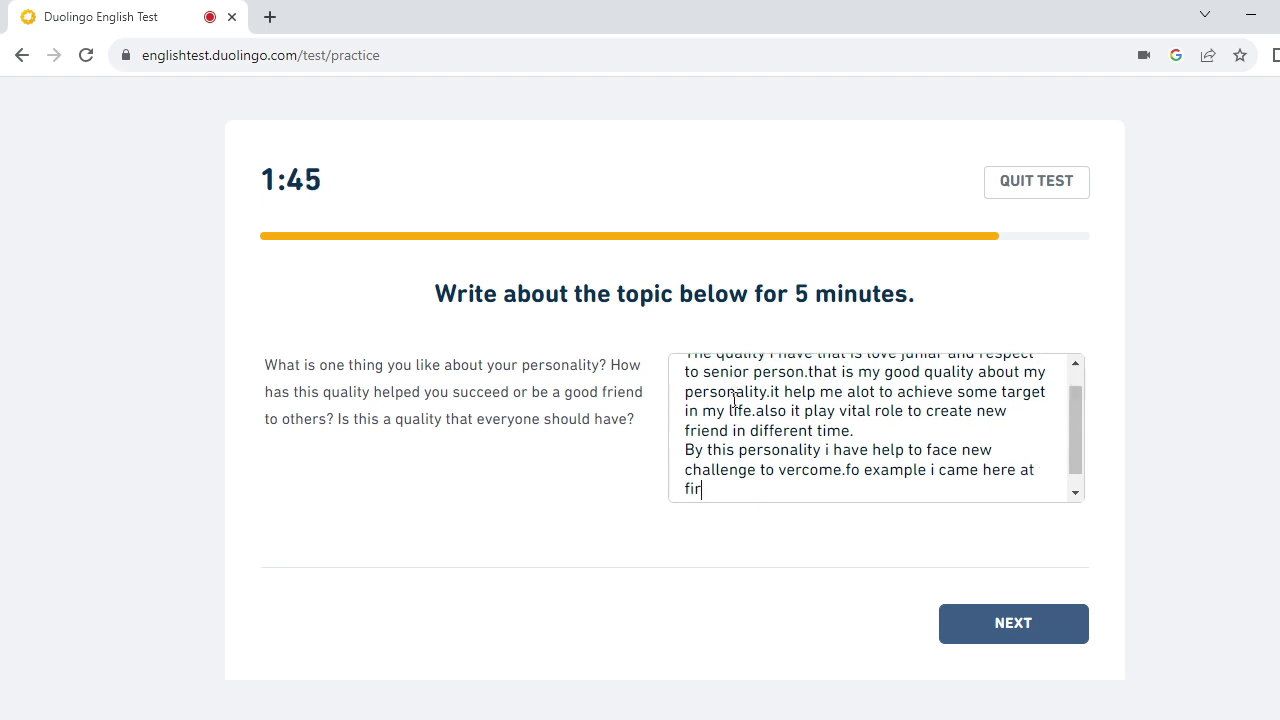
pyautogui.write('st time in chitw')
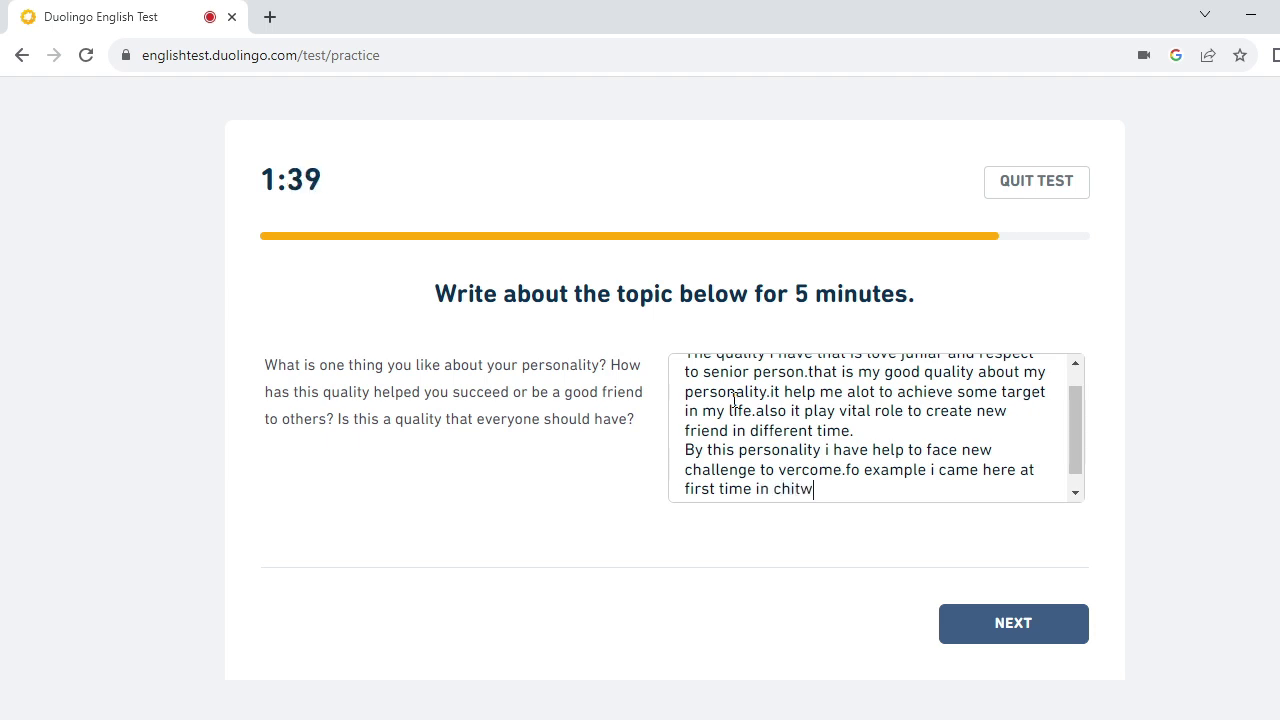
pyautogui.write('an from village')
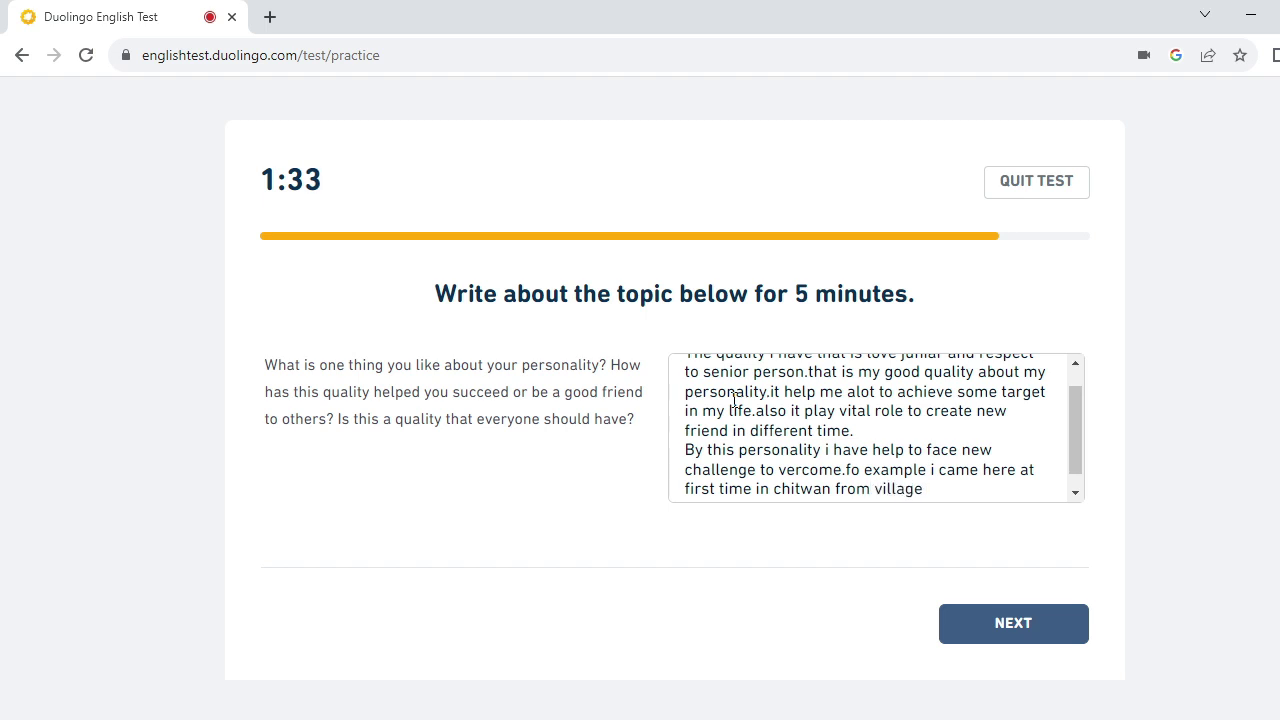
# Continue the example sentence with "i felt some challenge".
pyautogui.write(' i felts so')
pyautogui.press('BackSpace')
pyautogui.press('BackSpace')
pyautogui.write('some chall')
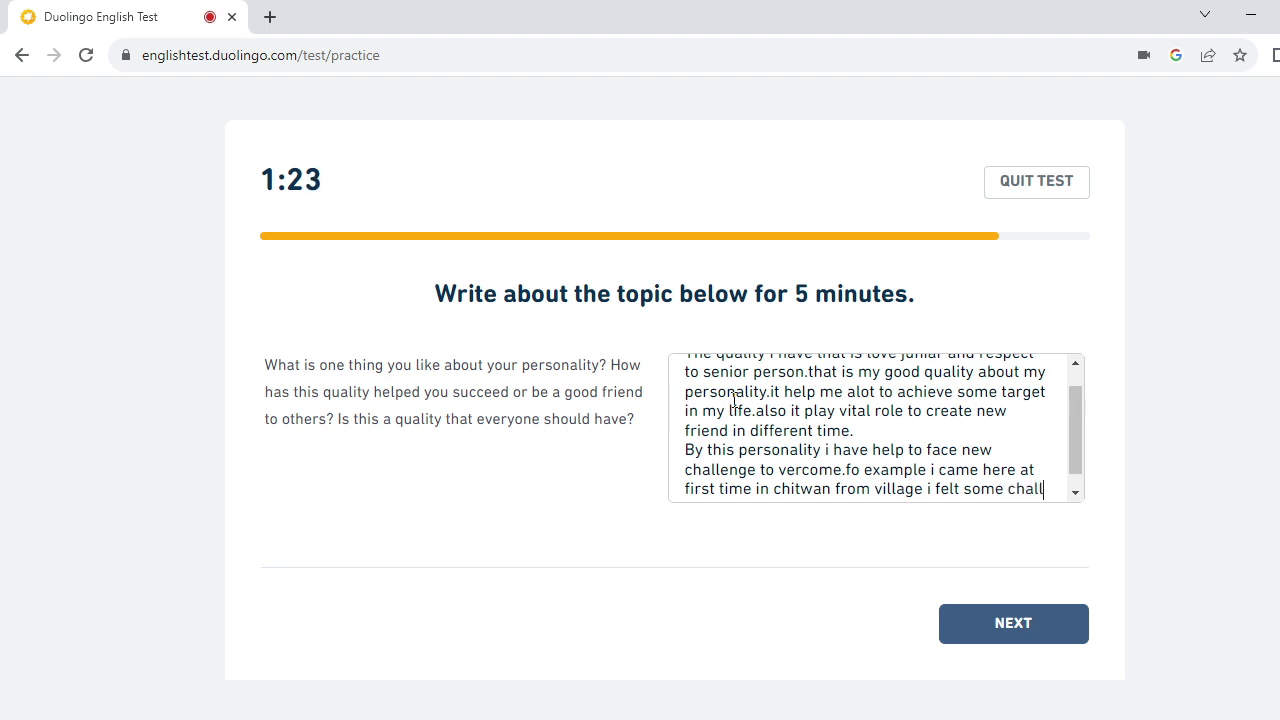
pyautogui.write('enge ')
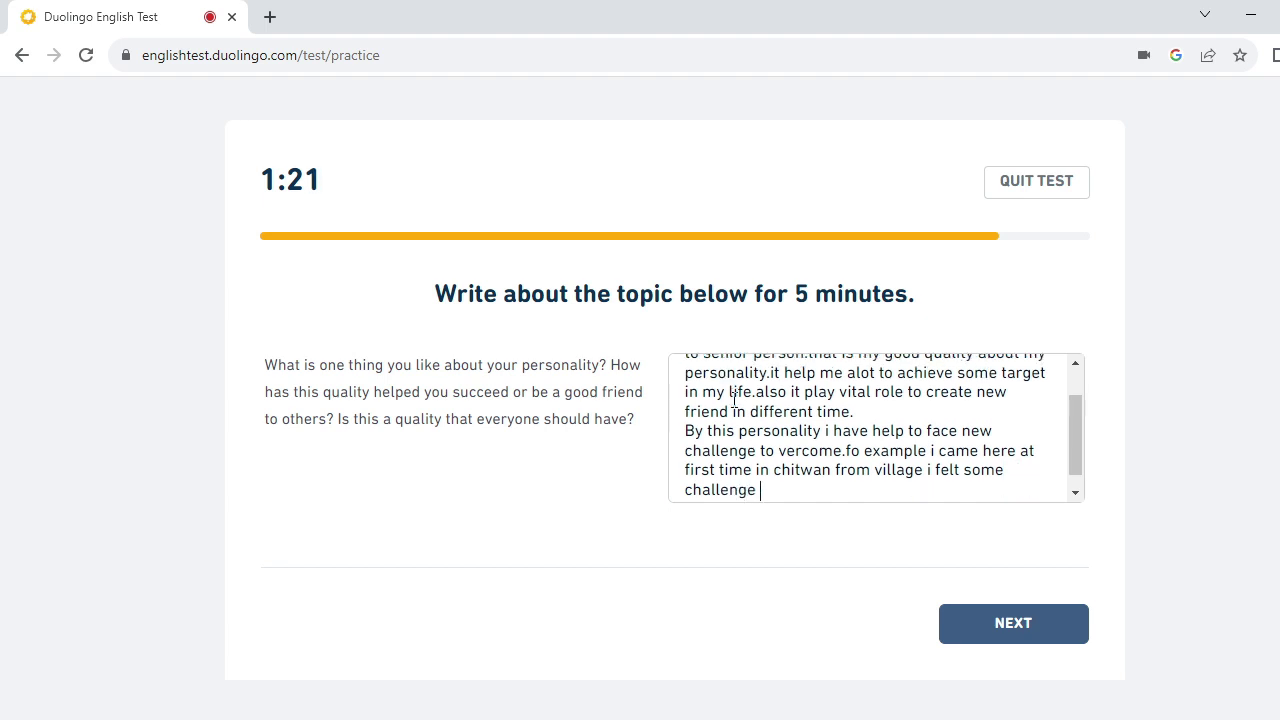
# Extend the challenge sentence with "at the begian".
pyautogui.write('at the beg')
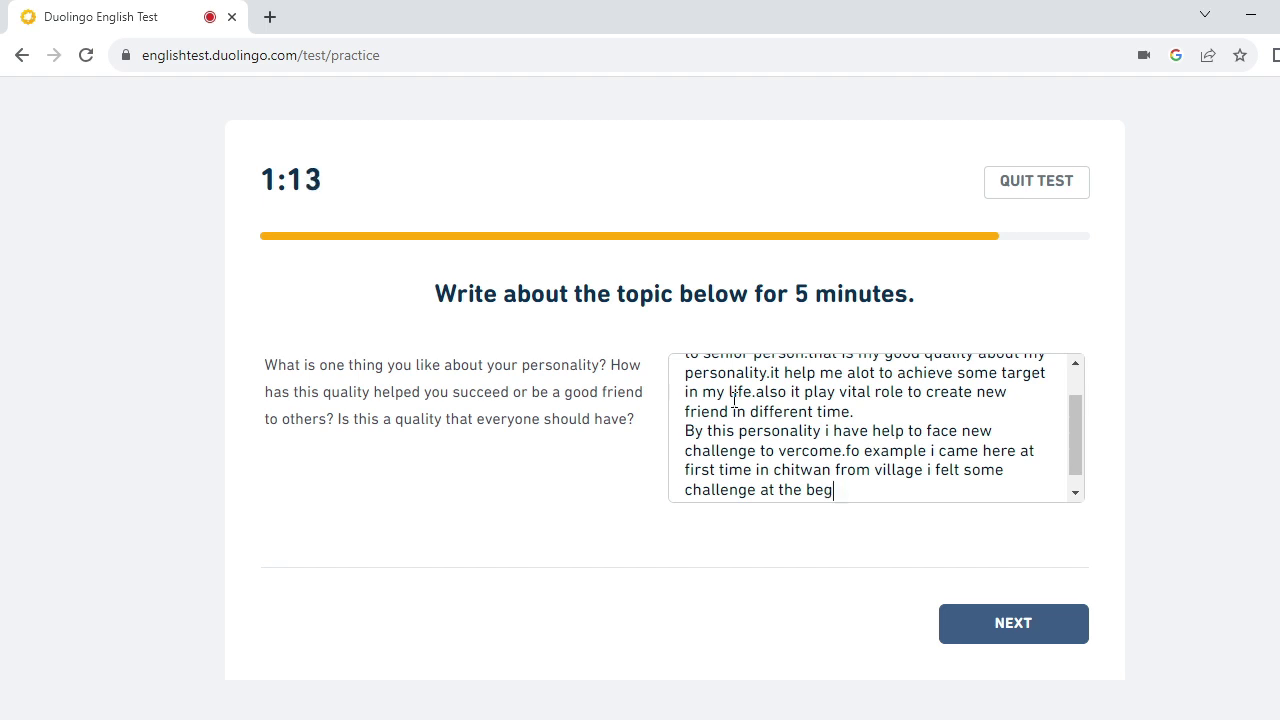
pyautogui.write('ain')
pyautogui.press('BackSpace')
pyautogui.press('BackSpace')
pyautogui.write('a')
pyautogui.press('BackSpace')
pyautogui.write('in but')
pyautogui.press('BackSpace')
pyautogui.press('BackSpace')
pyautogui.press('BackSpace')
pyautogui.press('BackSpace')
pyautogui.press('BackSpace')
pyautogui.press('BackSpace')
pyautogui.press('BackSpace')
pyautogui.write('ian ')
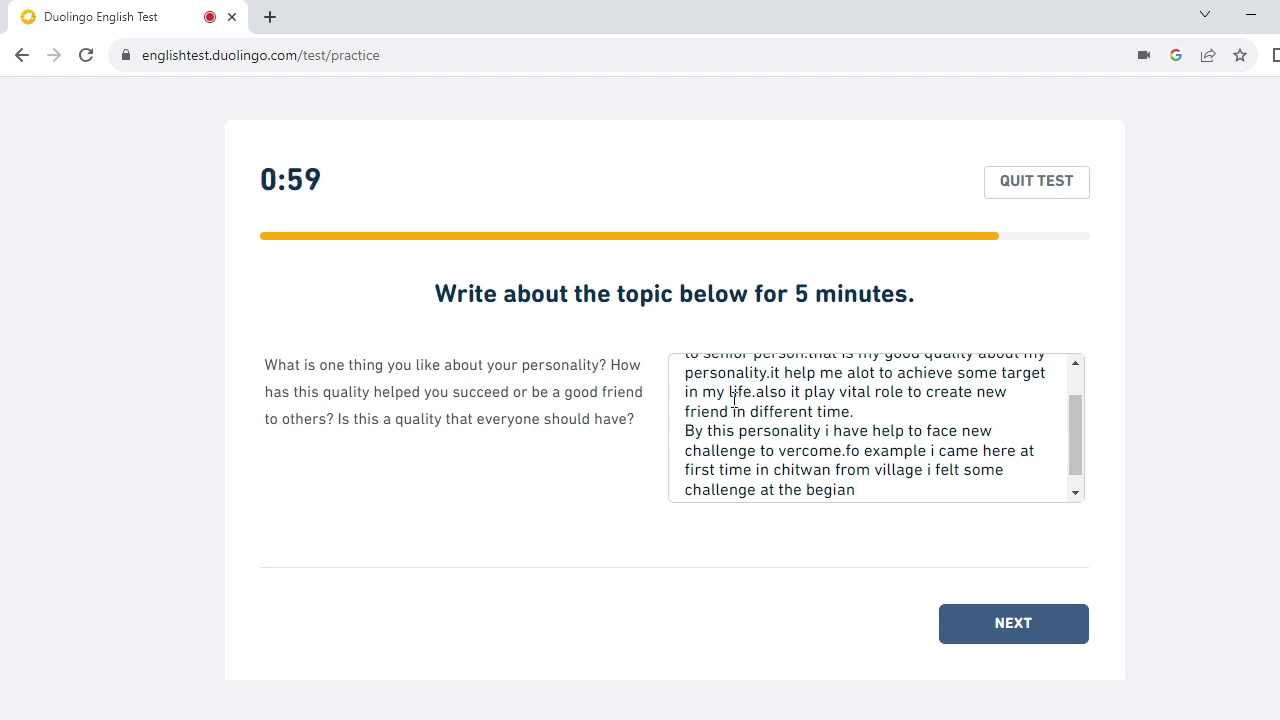
# Finish the example sentence with "but this quality help me alot to became good friend in new place.".
pyautogui.write('but')
pyautogui.press('BackSpace')
pyautogui.press('BackSpace')
pyautogui.write('but this qual')
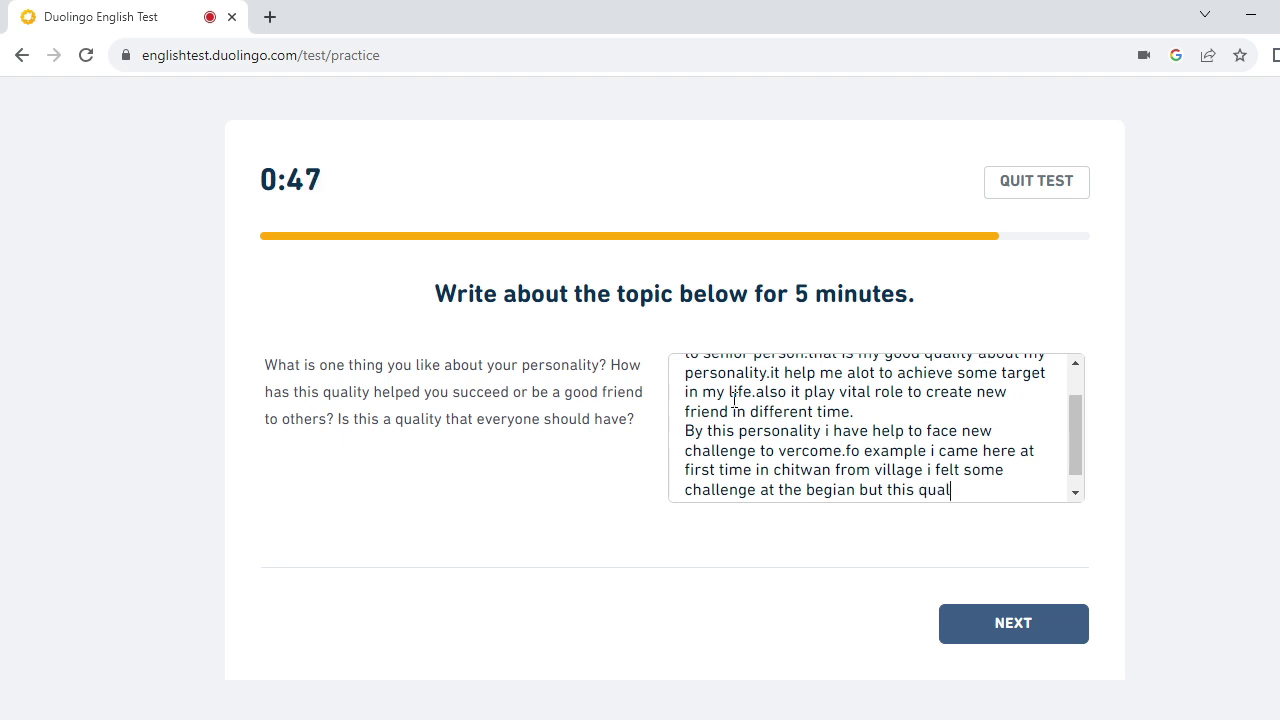
pyautogui.write('ity help me alot')
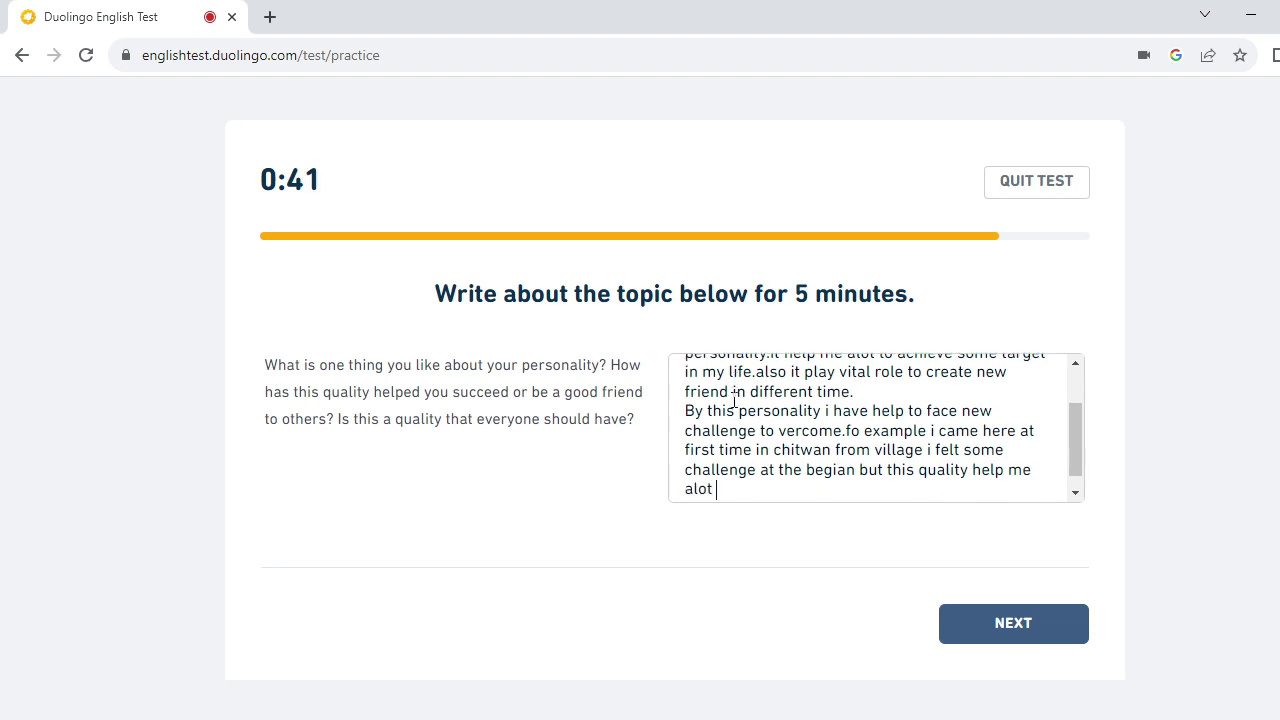
pyautogui.write(' to became g')
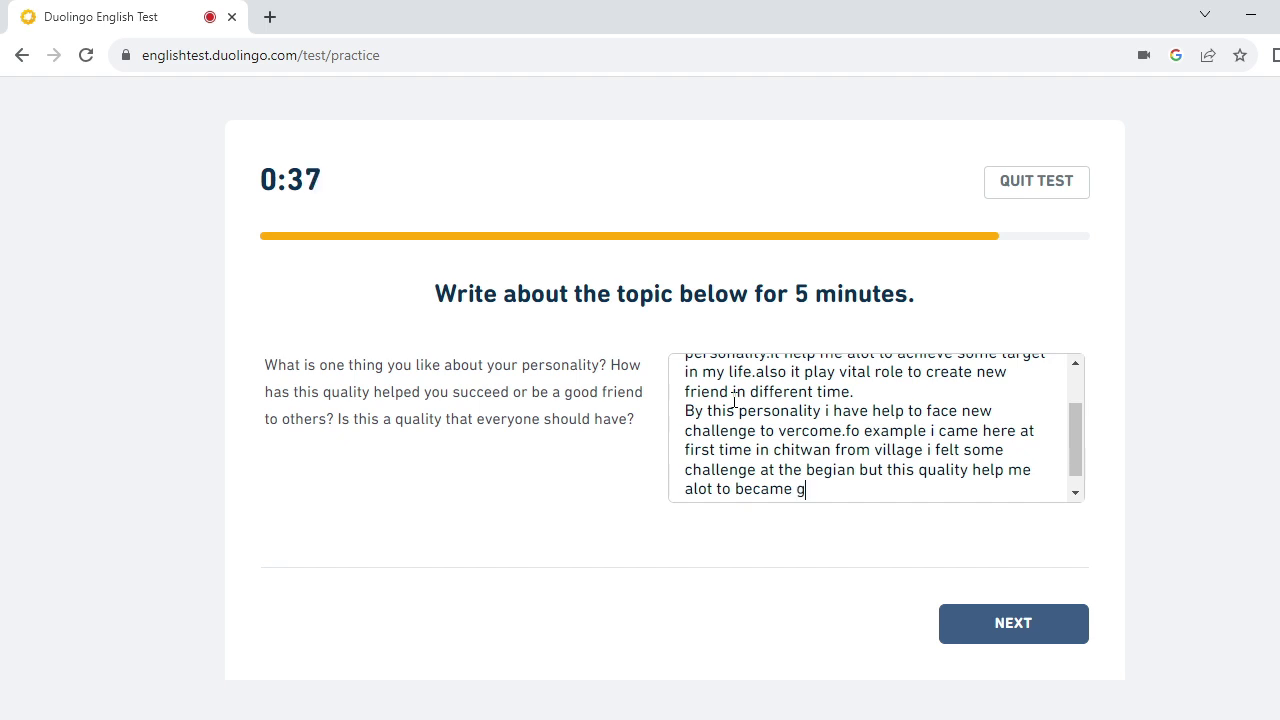
pyautogui.write('ood friend in new ')
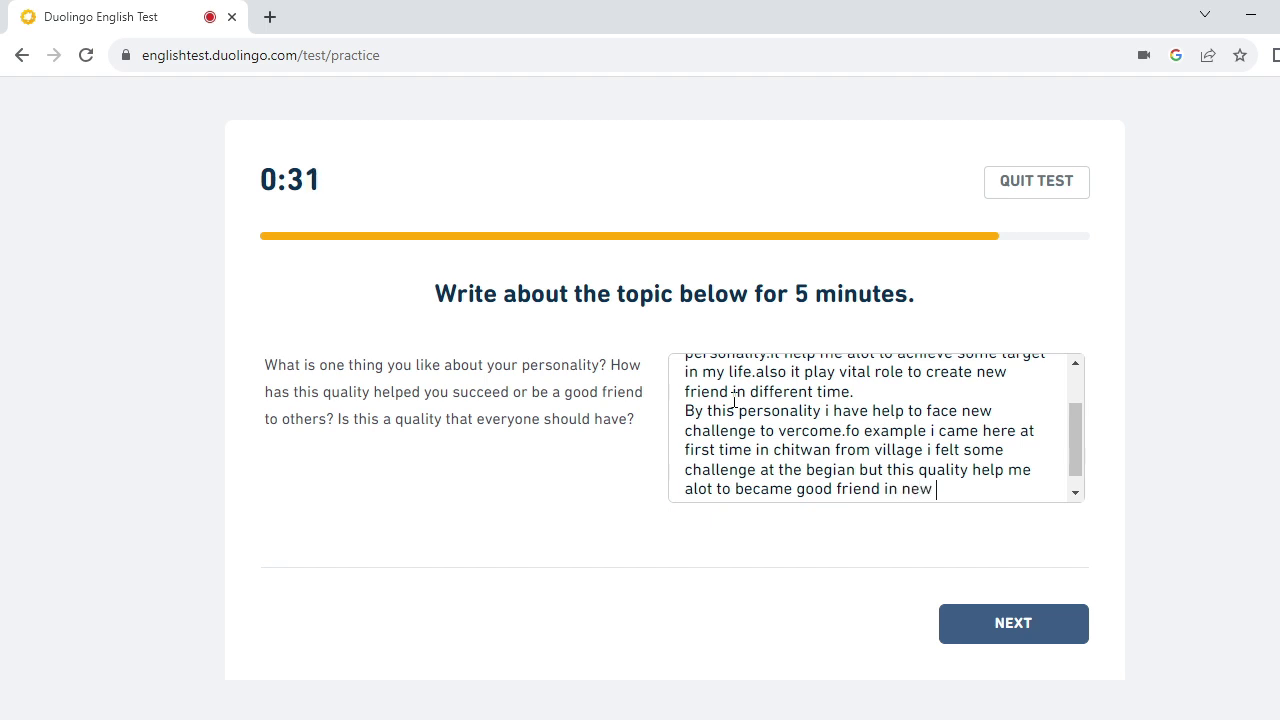
pyautogui.write('place .taht')
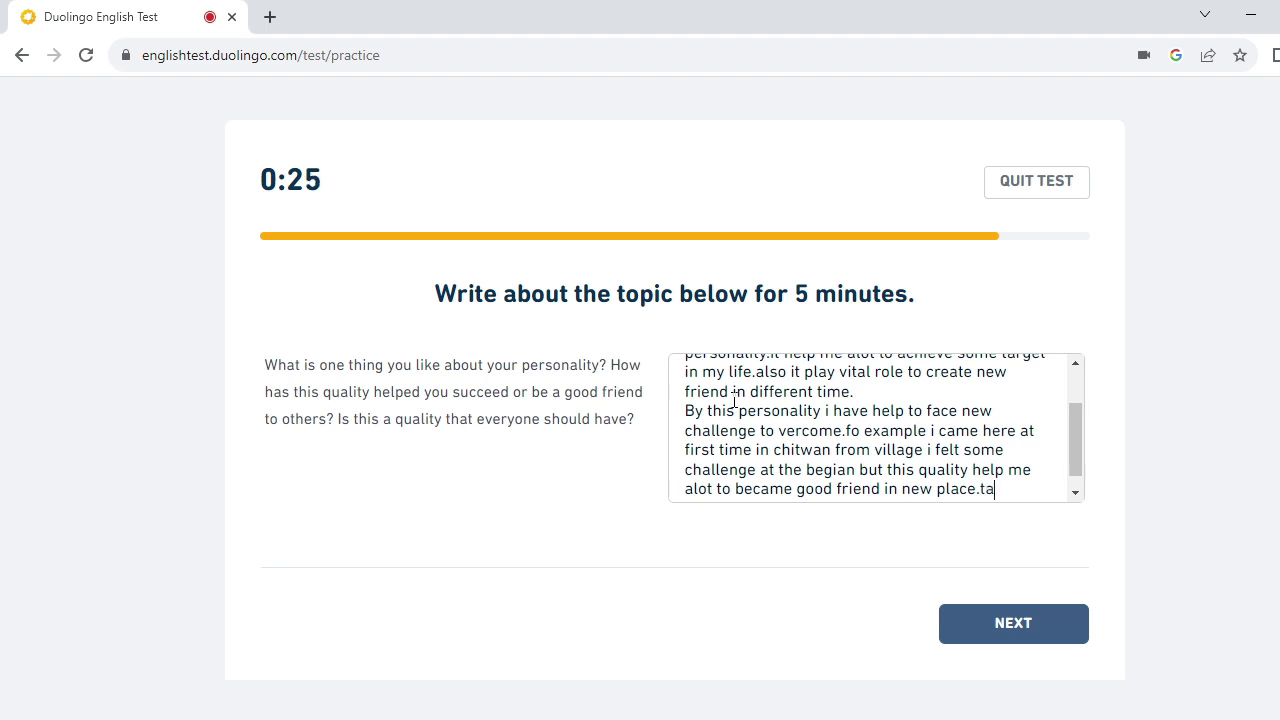
# End the response with the sentence "that play good role in my life." and review the written text.
pyautogui.press('BackSpace')
pyautogui.press('BackSpace')
pyautogui.press('BackSpace')
pyautogui.write('that play f')
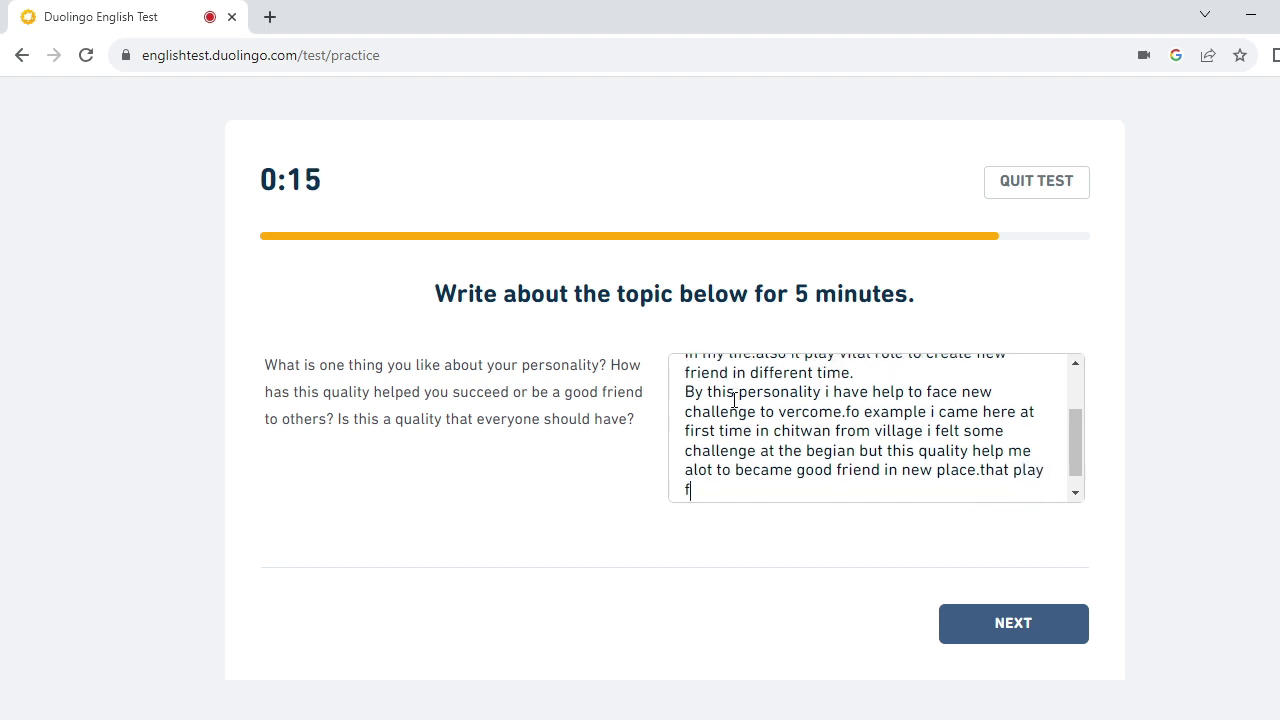
pyautogui.press('BackSpace')
pyautogui.write('good role in ')
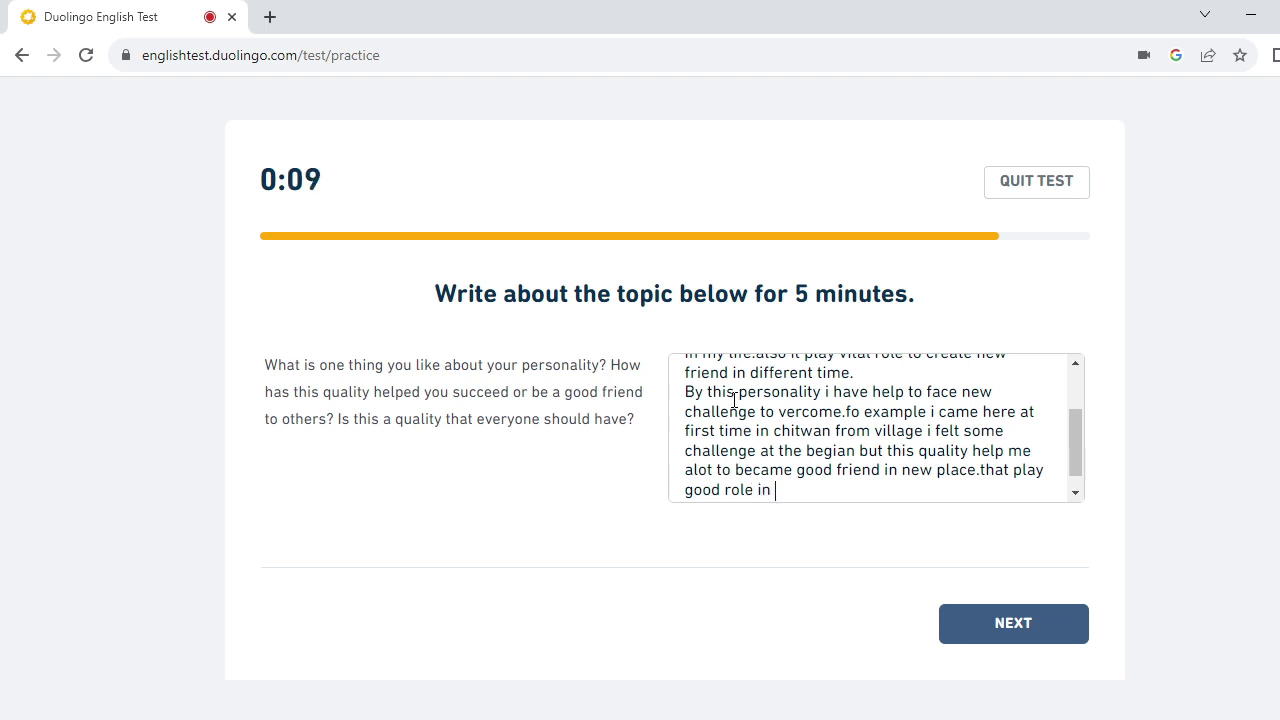
pyautogui.write('my life.')
pyautogui.scroll(3, 735, 400)
pyautogui.scroll(-3, 735, 400)
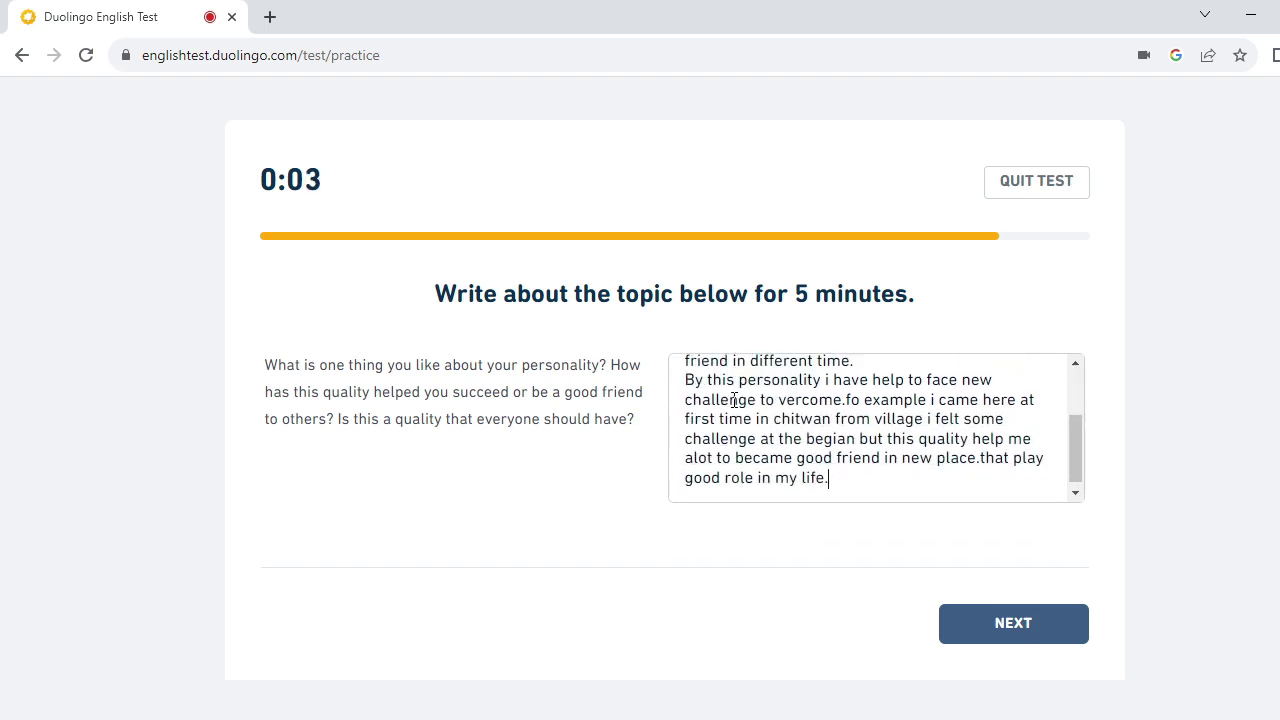
pyautogui.scroll(3, 735, 400)
pyautogui.scroll(-3, 735, 400)
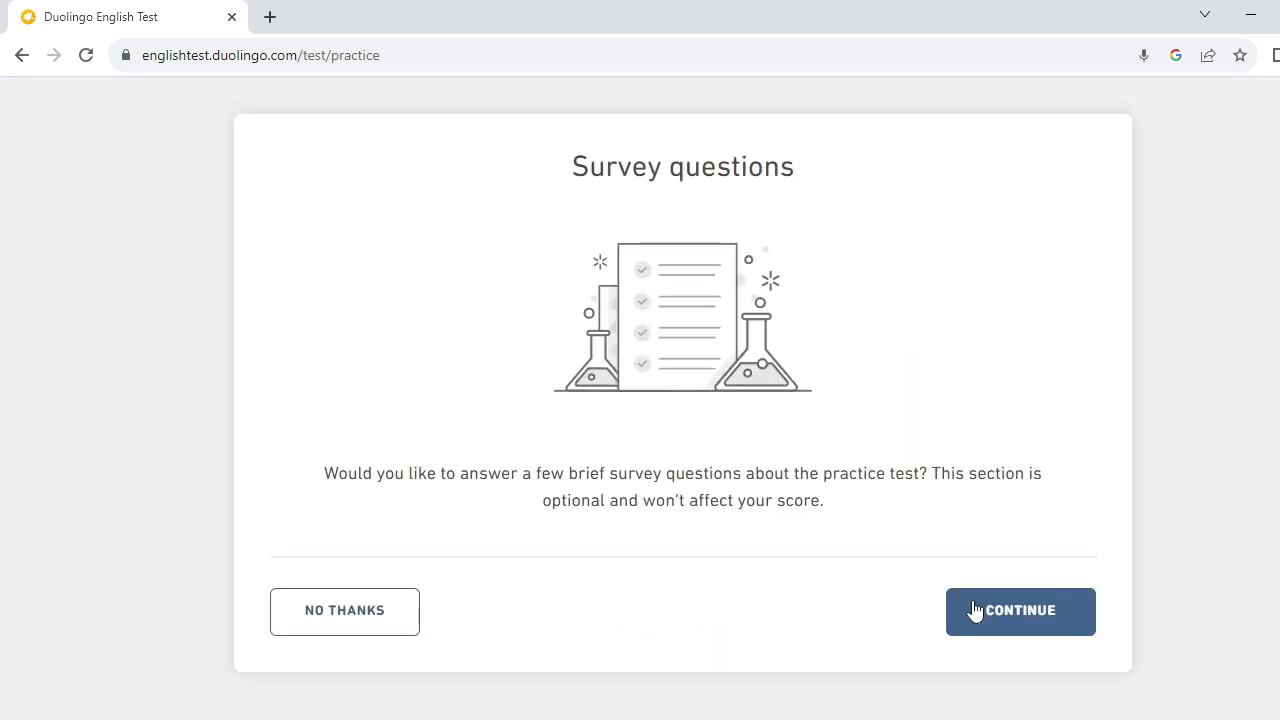
# Decline the optional survey questions about the practice test.
pyautogui.click(345, 612)
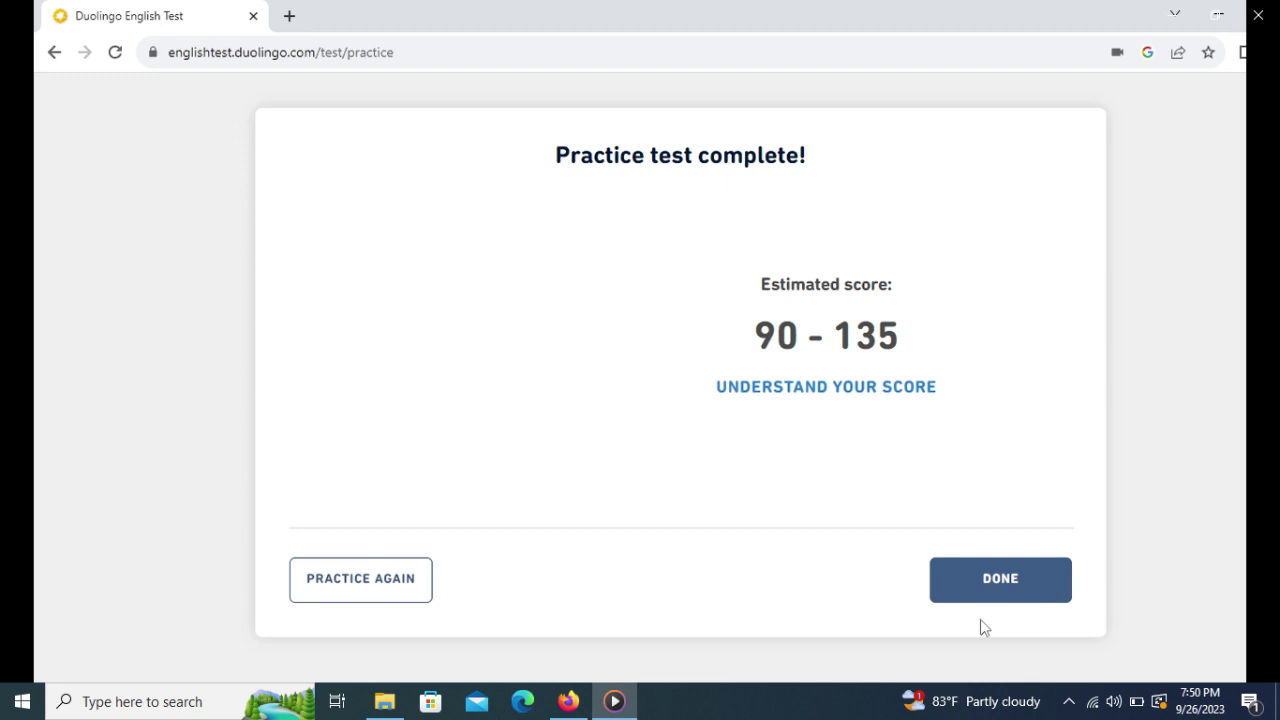